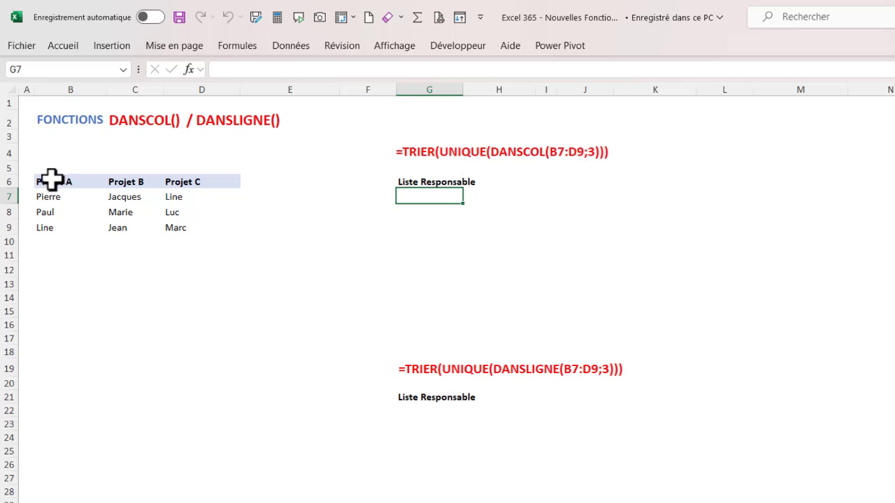
click(55, 181)
click(130, 181)
click(183, 183)
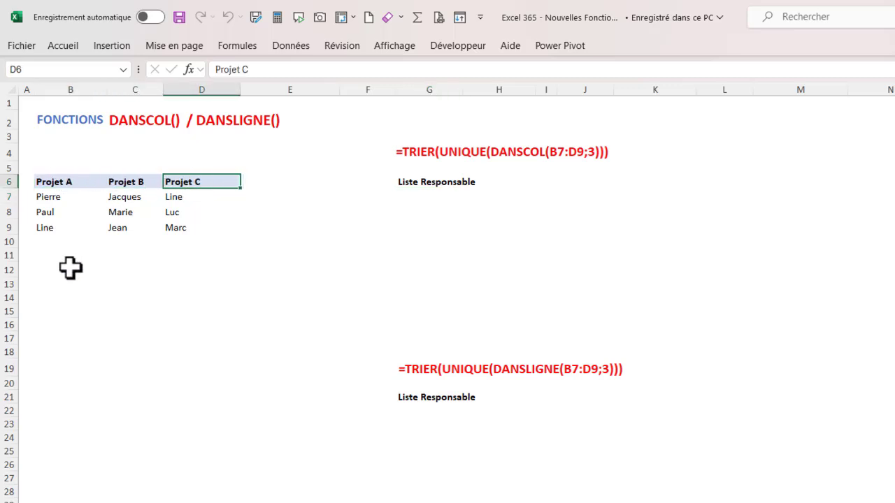
drag(49, 199, 153, 225)
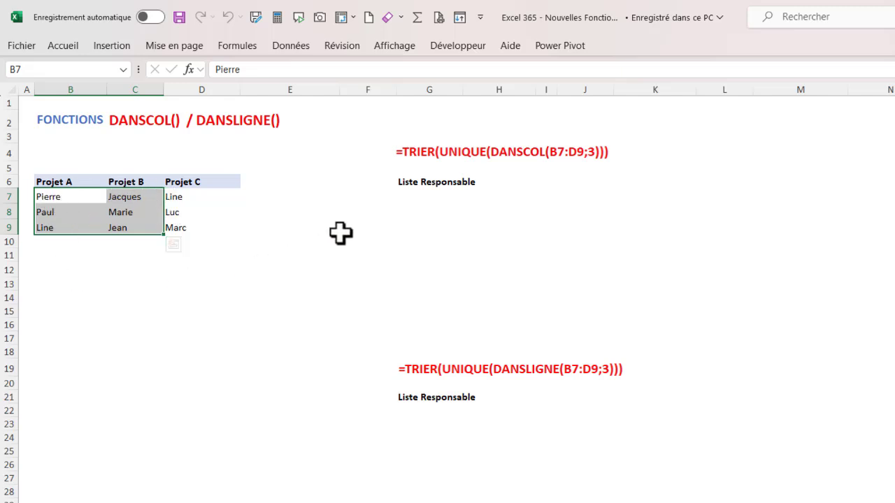
Enter the formula =DANSCOL(B7:D9;3) in cell G7 to stack the project names in one column, ignoring blanks and errors
click(422, 196)
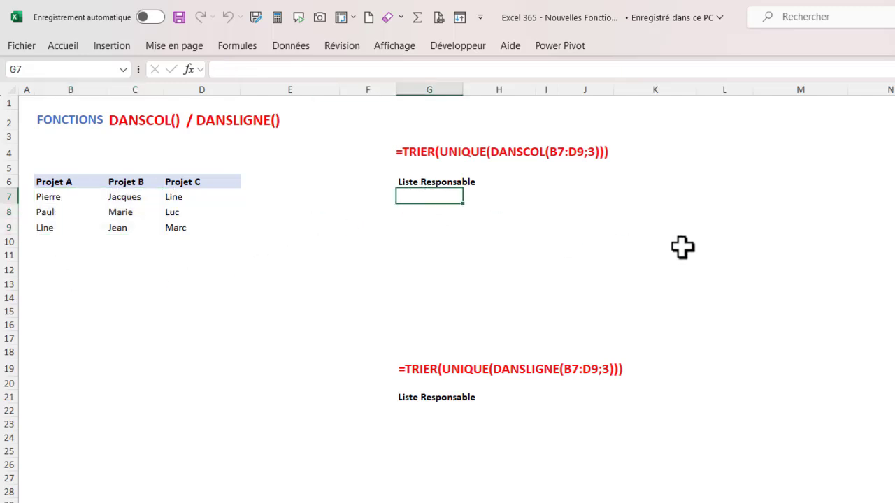
text(=)
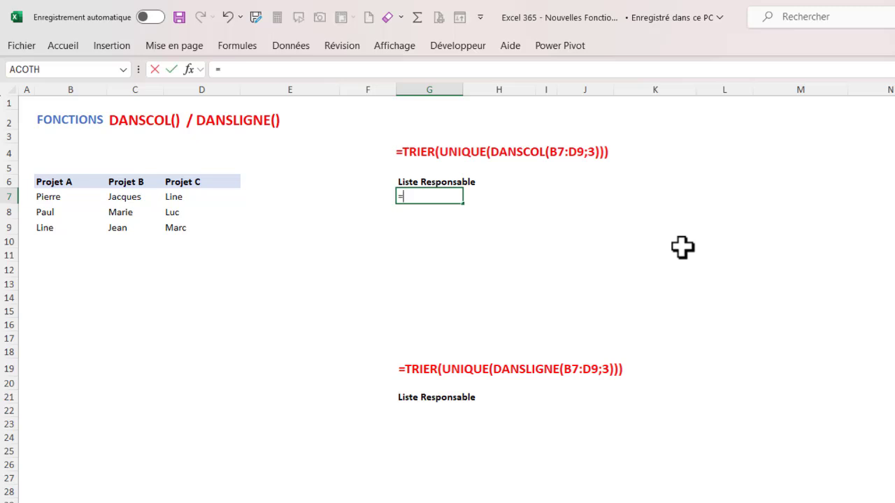
text(DAN)
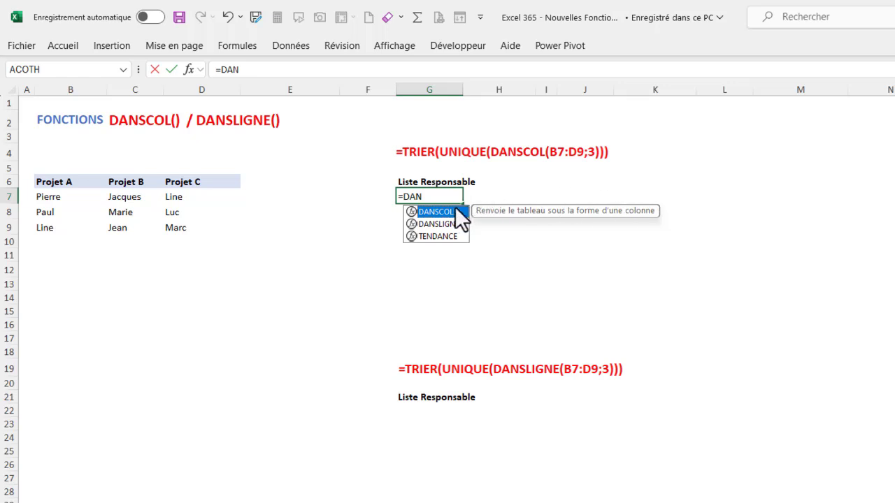
double_click(412, 209)
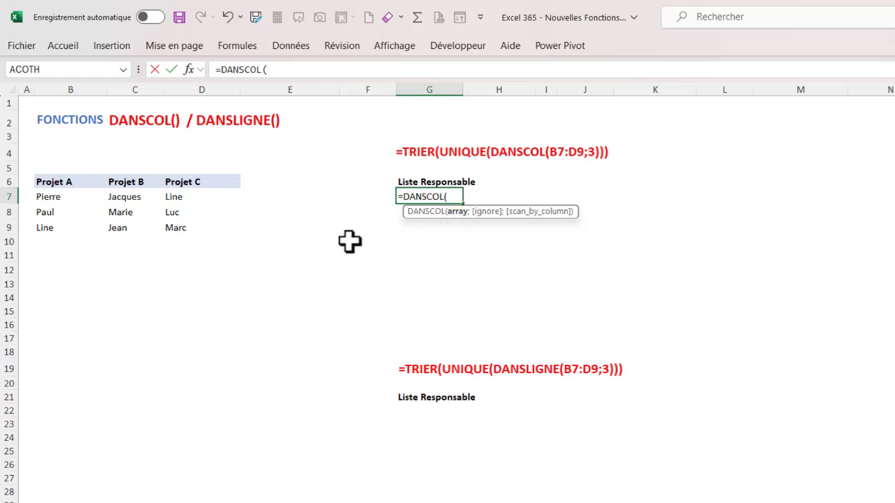
drag(44, 197, 180, 224)
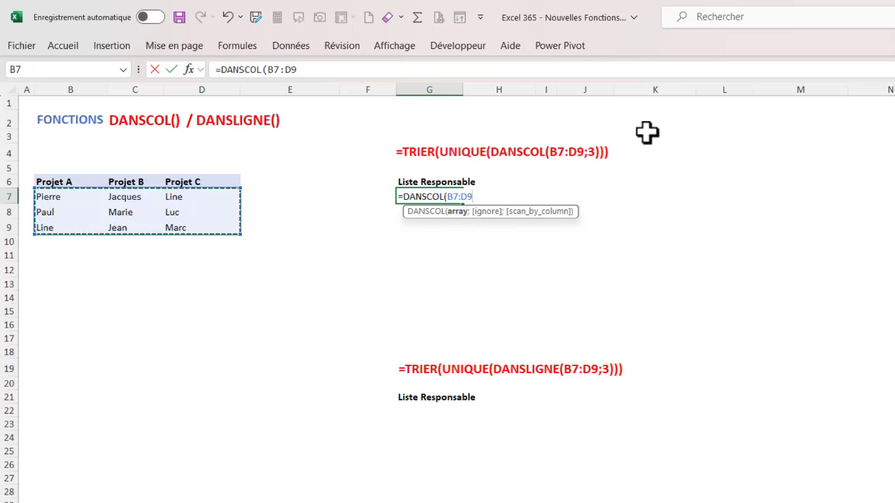
text(;)
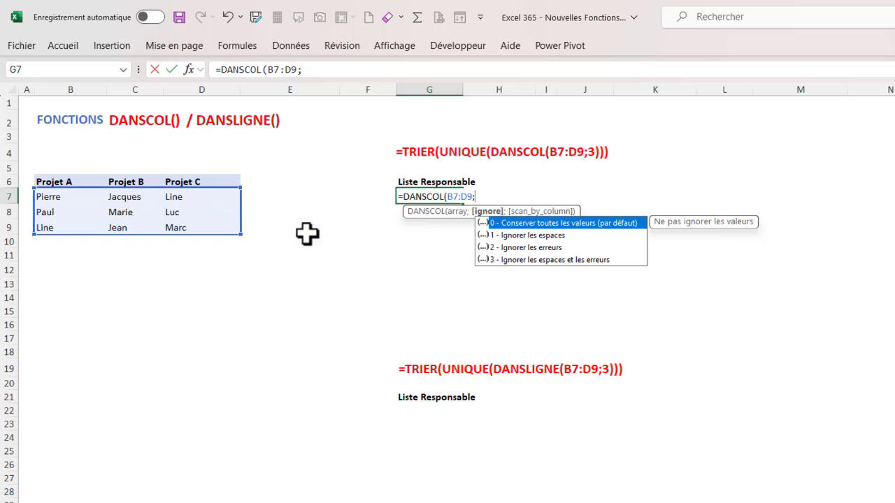
double_click(530, 260)
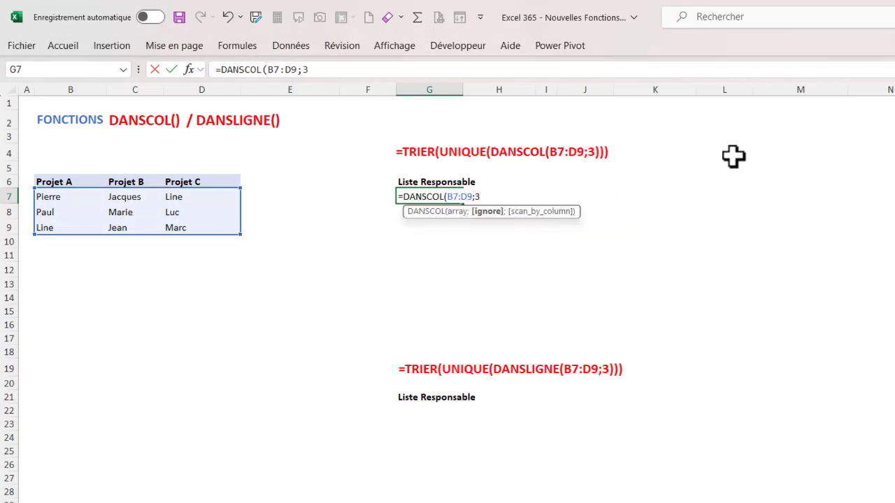
text())
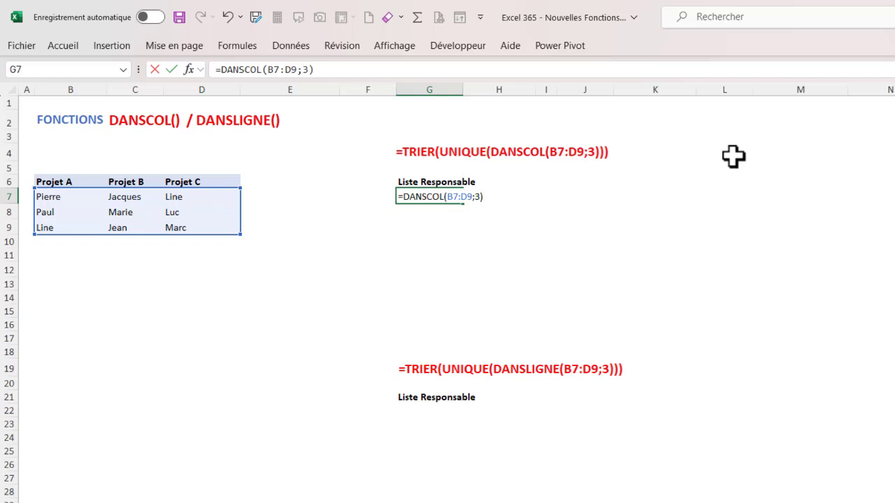
key(Return)
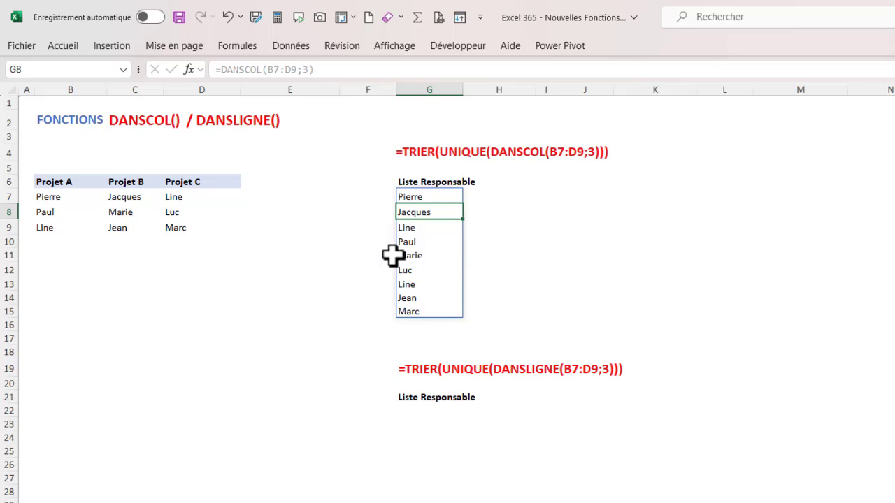
Examine the DANSCOL formula in G7 and compare it with the content of spilled cell G10
click(412, 196)
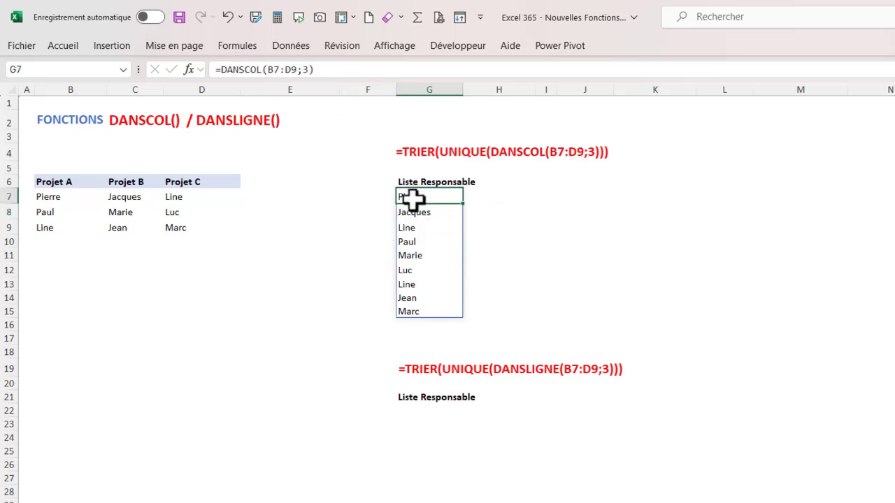
click(546, 213)
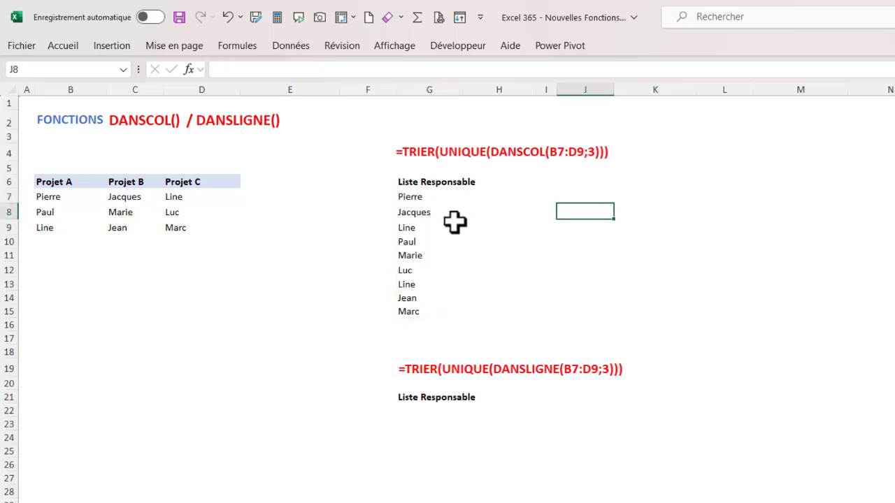
click(413, 197)
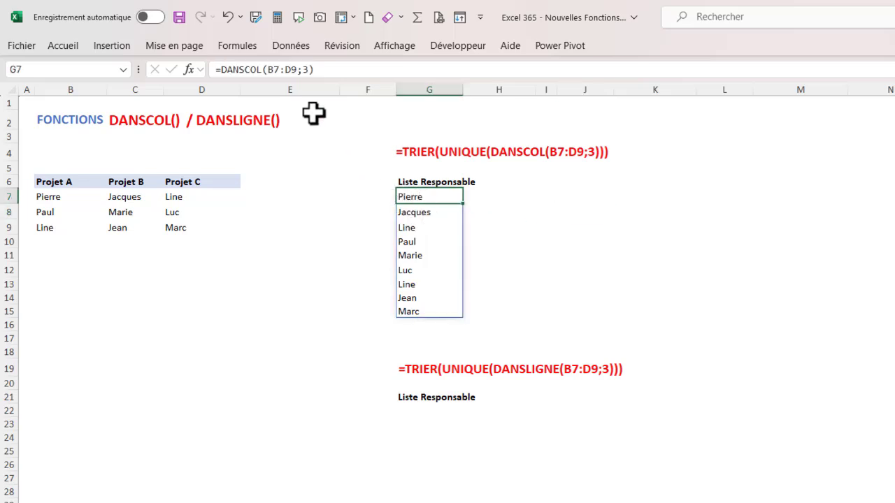
click(338, 69)
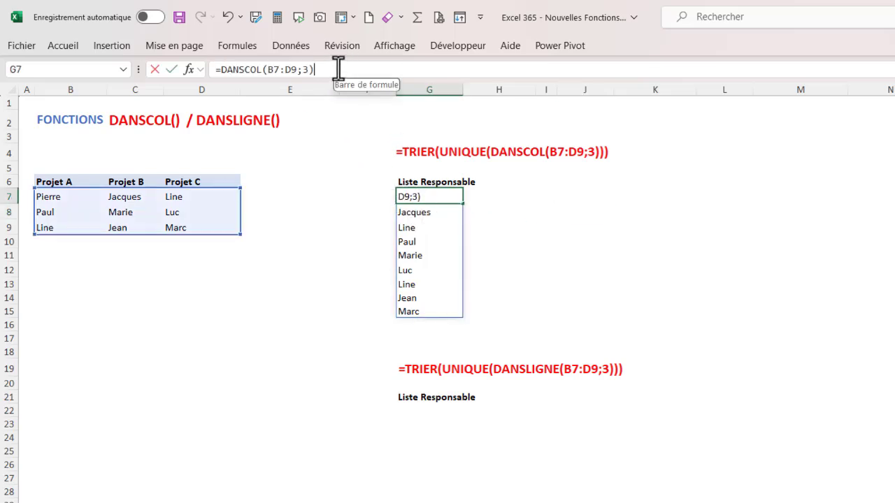
key(Return)
click(418, 239)
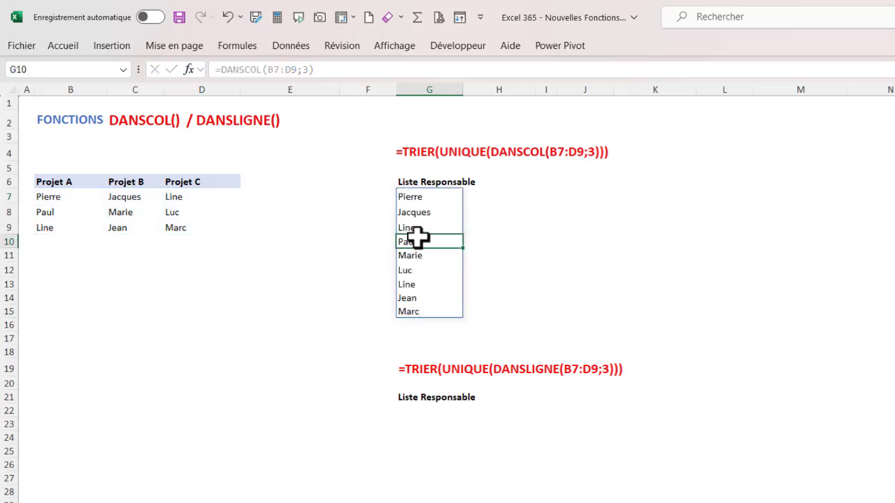
double_click(413, 240)
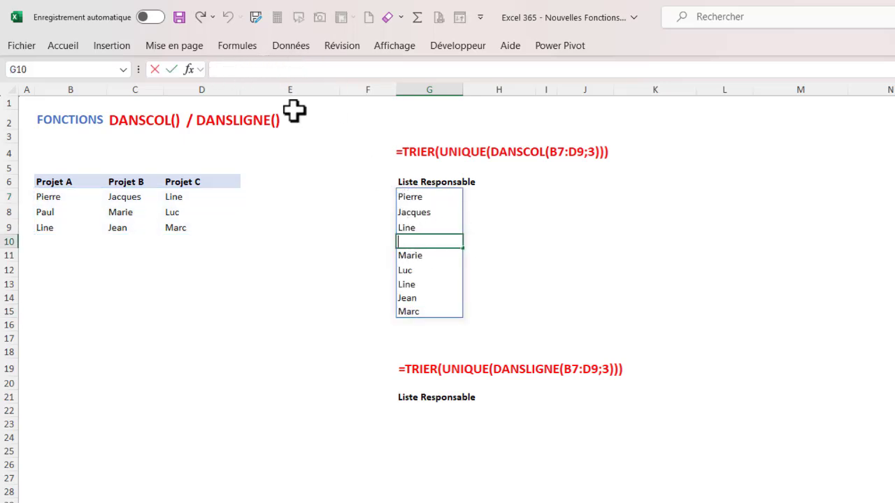
click(600, 228)
Wrap the G7 formula in UNIQUE so that it reads =UNIQUE(DANSCOL(B7:D9;3))
click(419, 196)
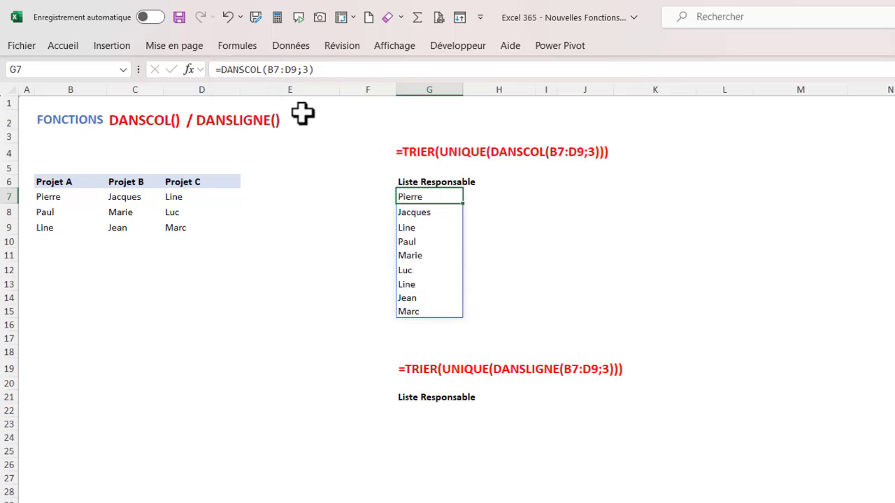
click(218, 69)
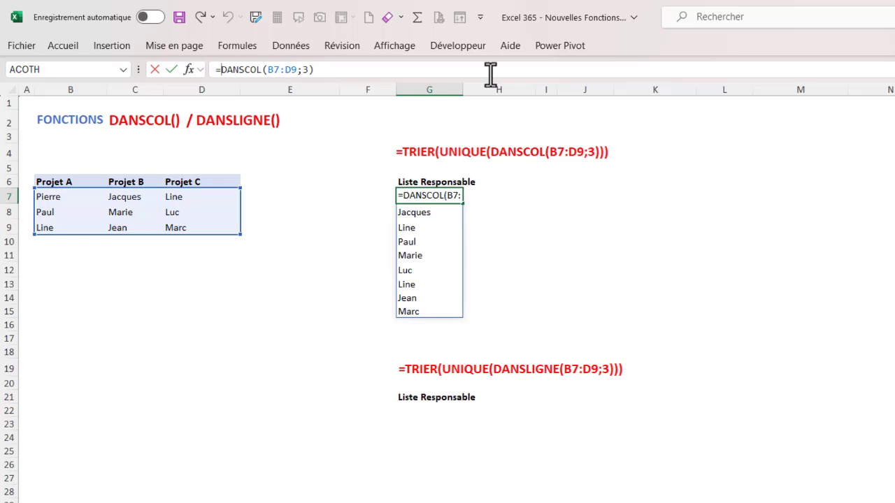
text(UNIQU)
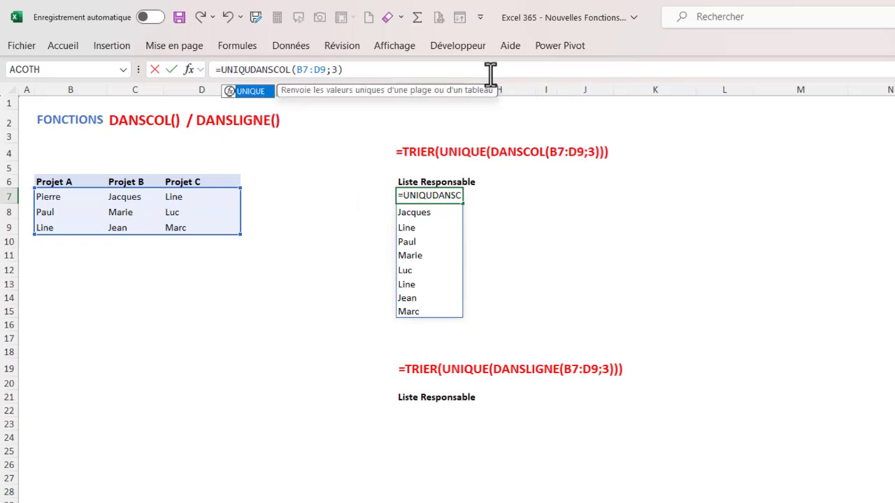
text(E())
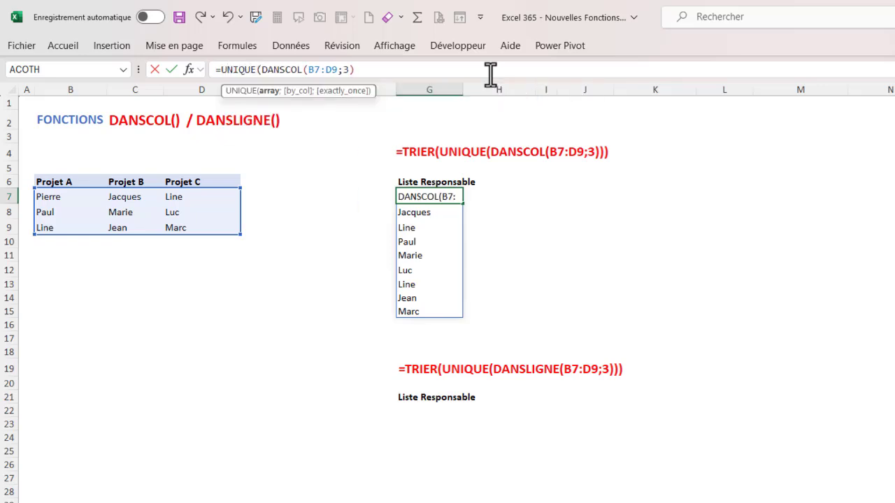
key(BackSpace)
click(380, 69)
text())
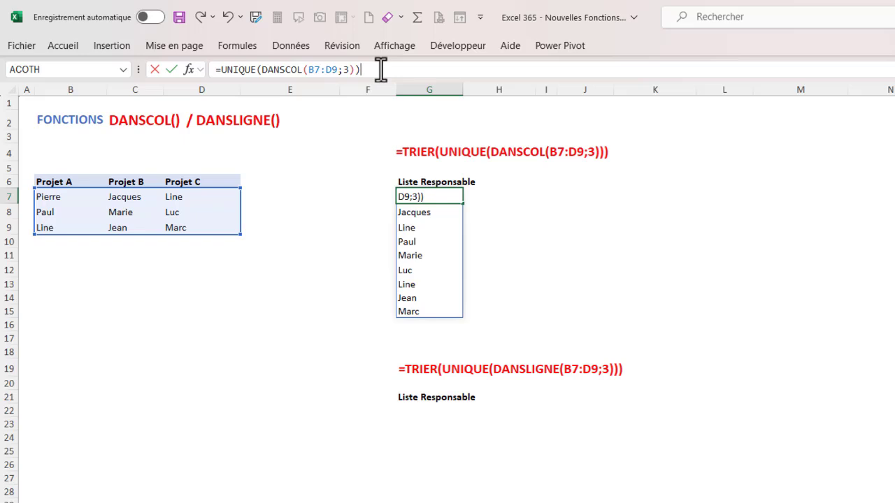
key(Return)
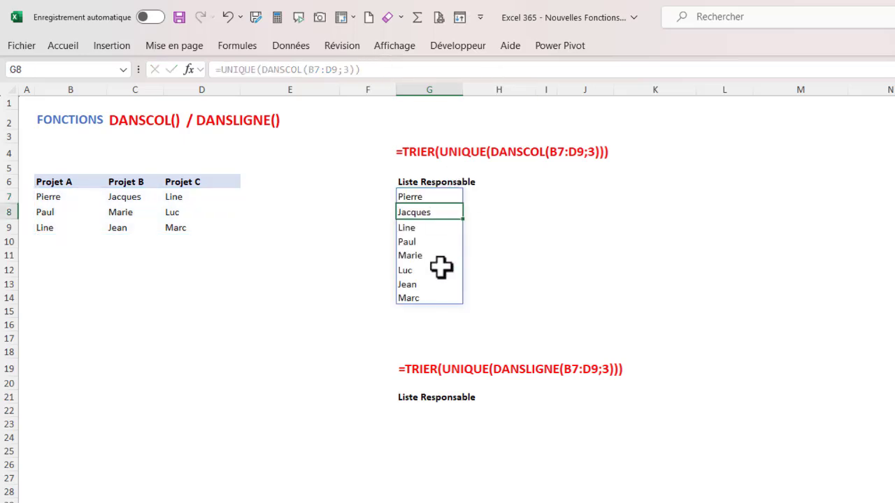
Sort the list in G7 by wrapping its formula in TRIER: =TRIER(UNIQUE(DANSCOL(B7:D9;3)))
click(424, 195)
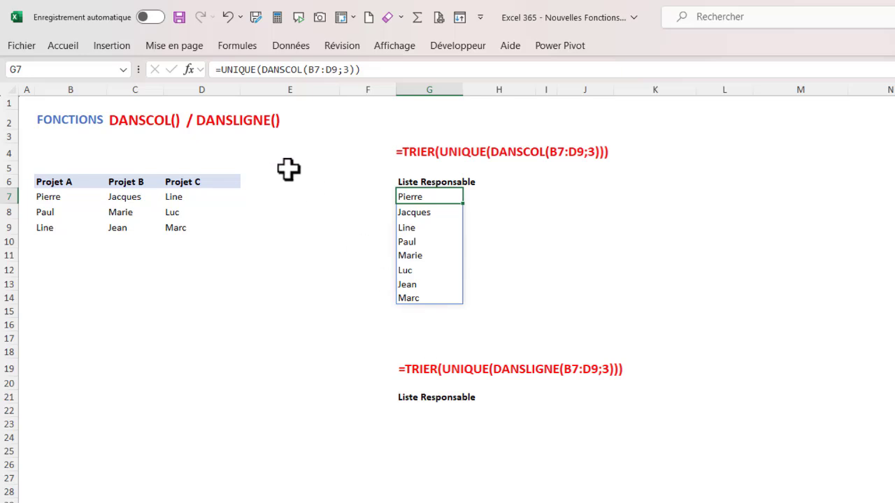
click(221, 69)
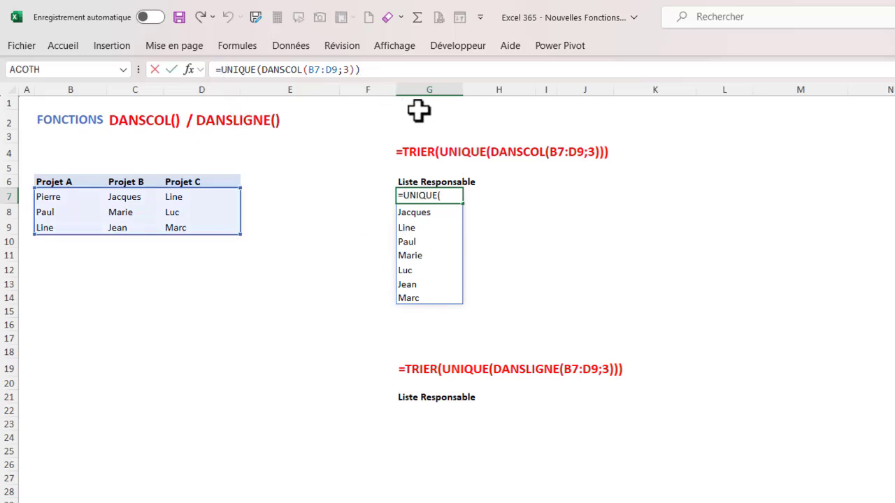
text(TRIER)
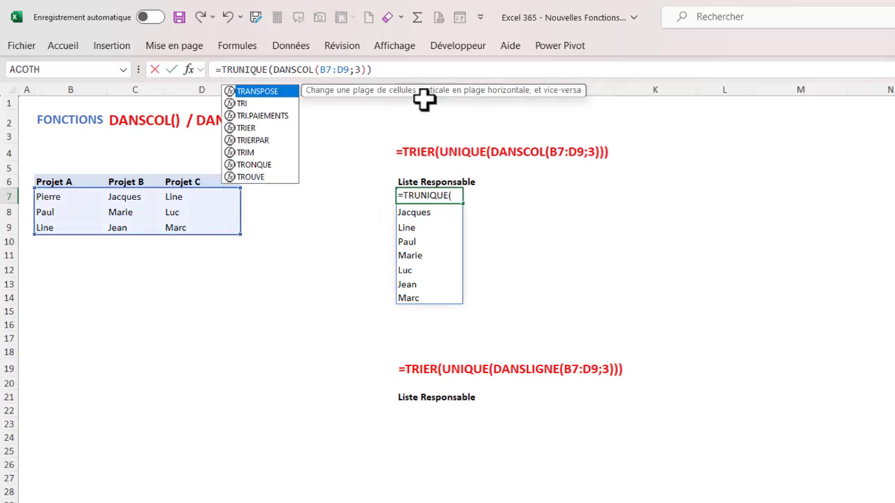
text(()
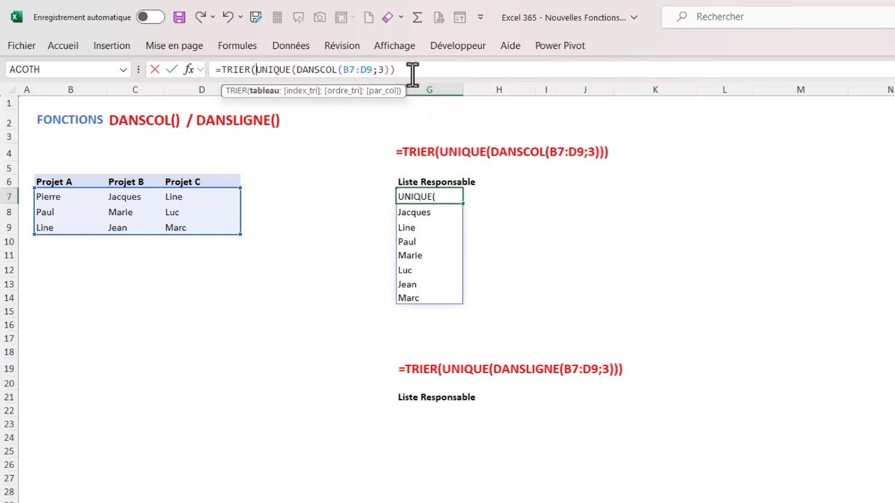
click(426, 70)
text())
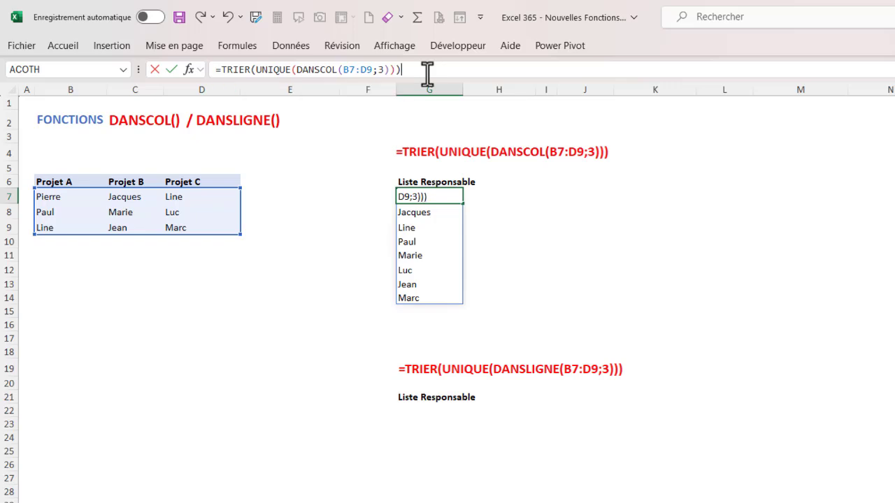
key(Return)
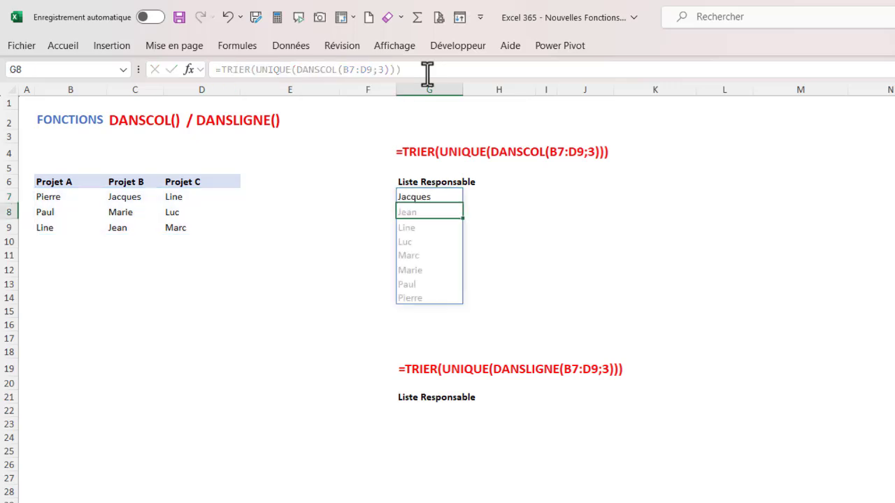
drag(418, 199, 428, 298)
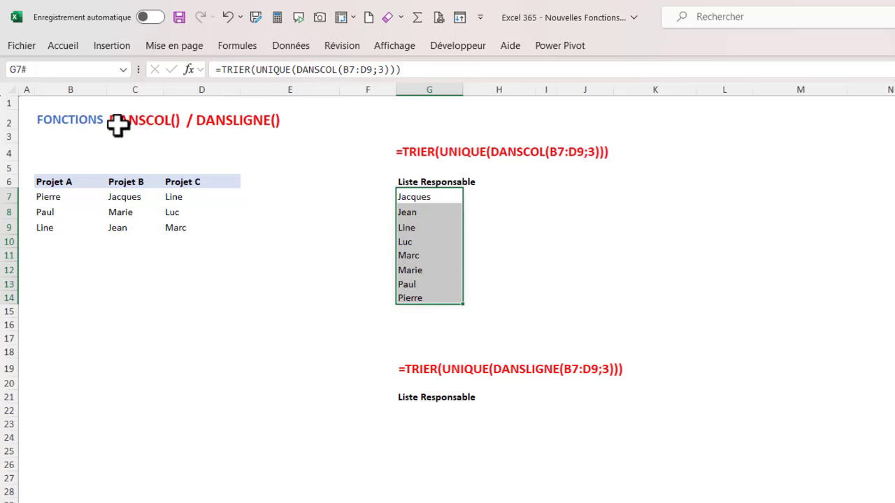
click(142, 122)
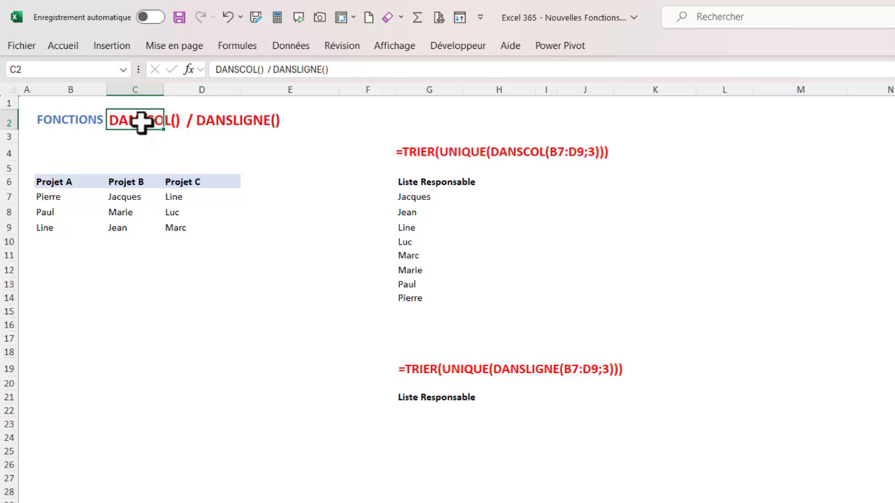
Enter =DANSLIGNE(B7:D9;3) in cell G22 to lay the project names out in one row, ignoring blanks and errors
click(418, 412)
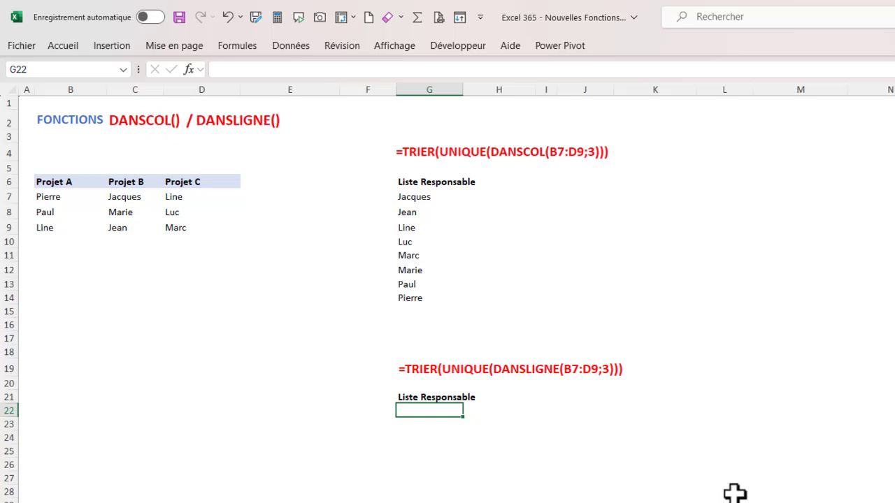
text(=)
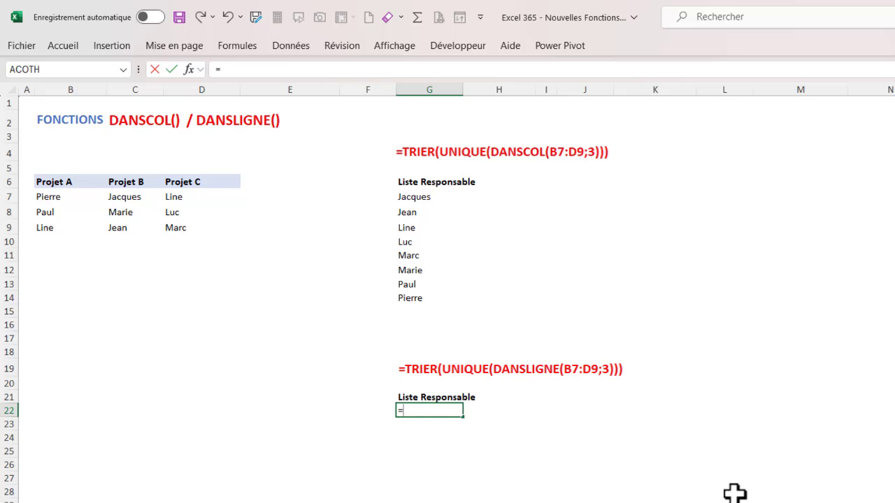
text(DN)
key(BackSpace)
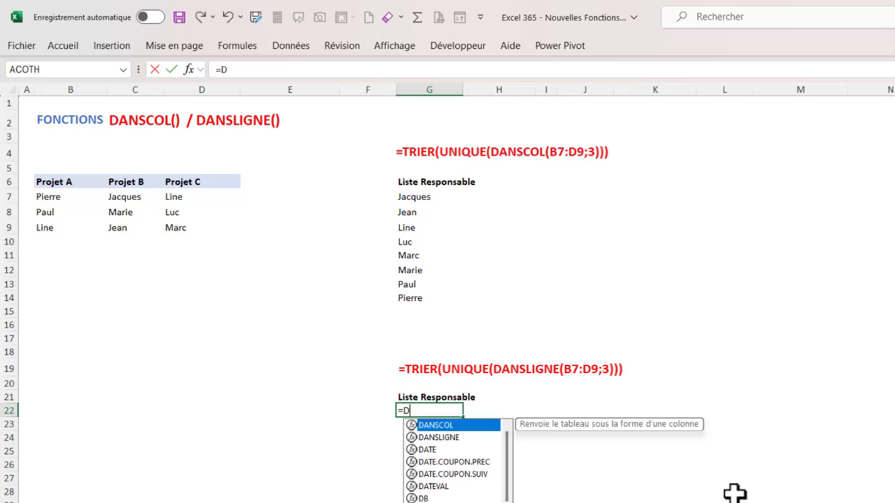
text(A)
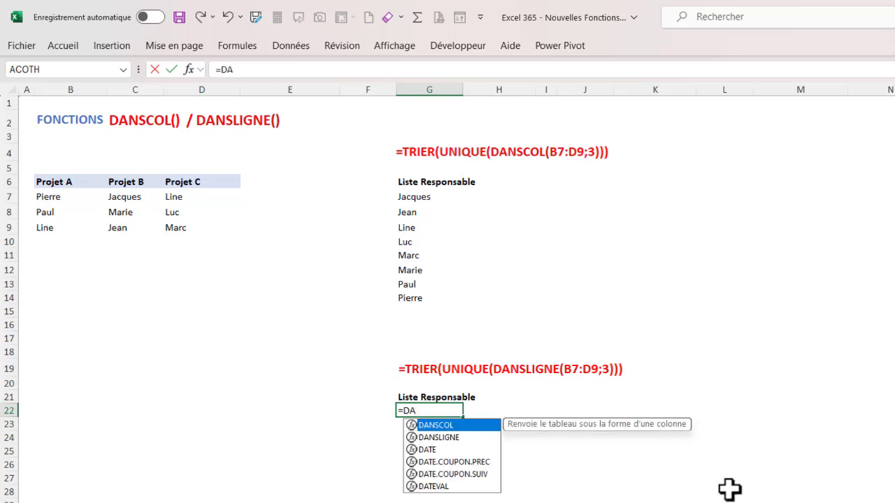
double_click(442, 439)
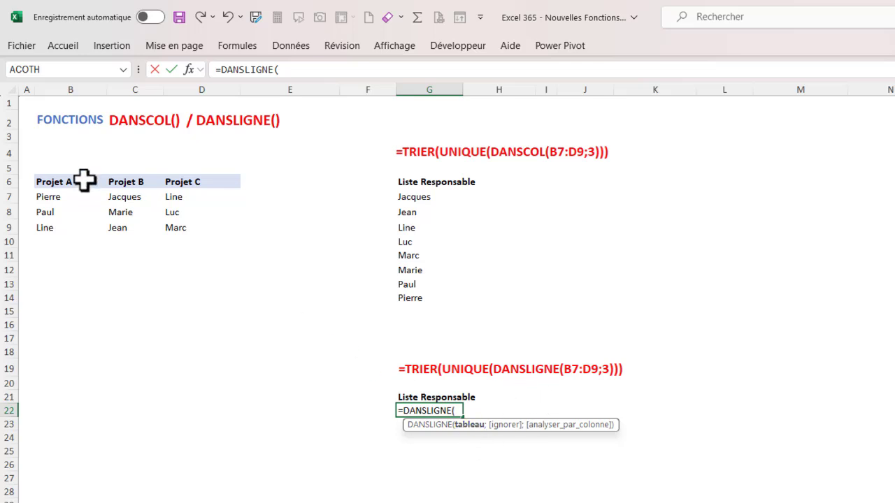
drag(48, 196, 180, 225)
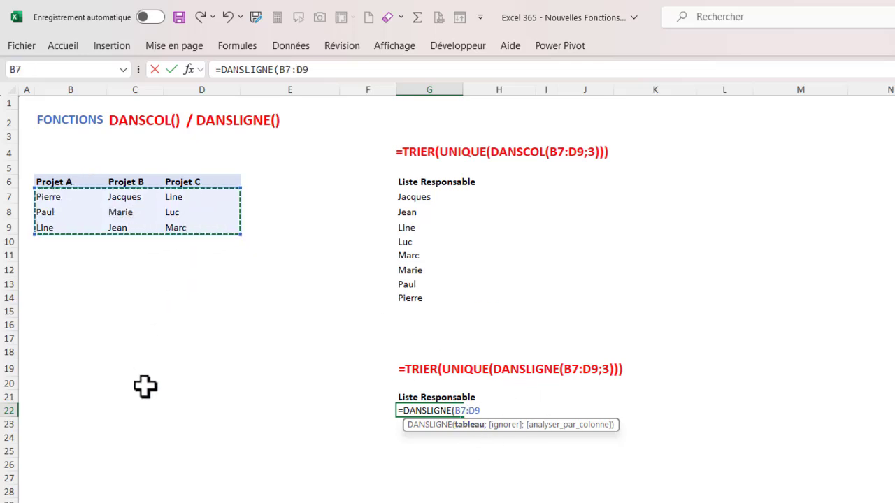
text(;)
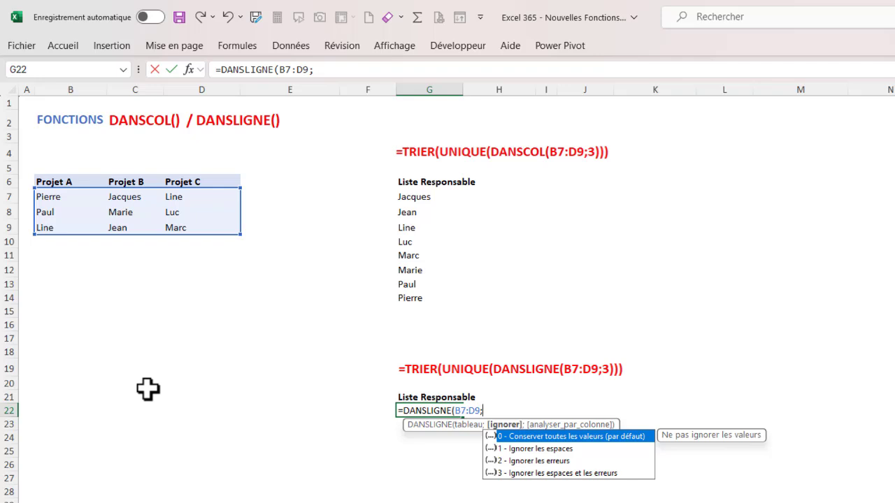
double_click(549, 474)
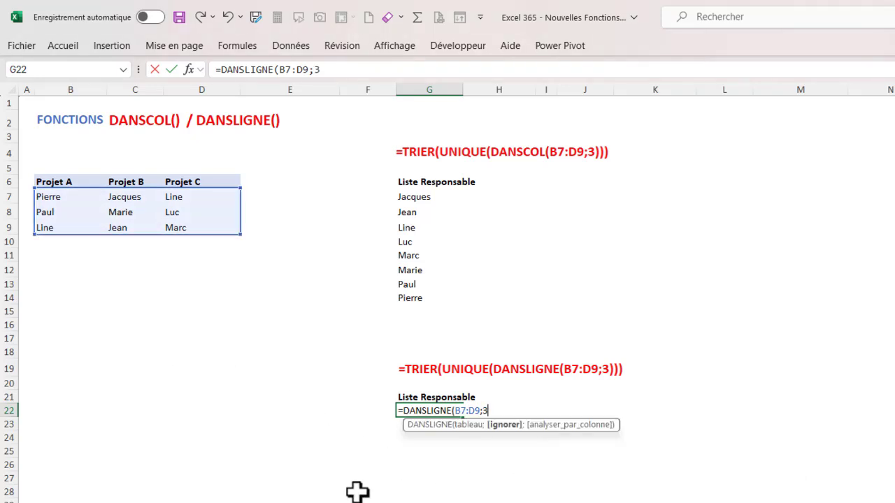
text())
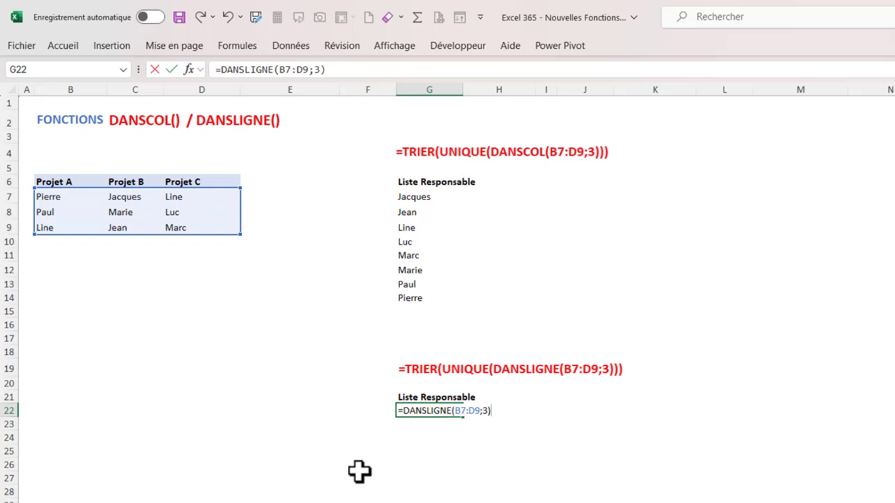
key(Return)
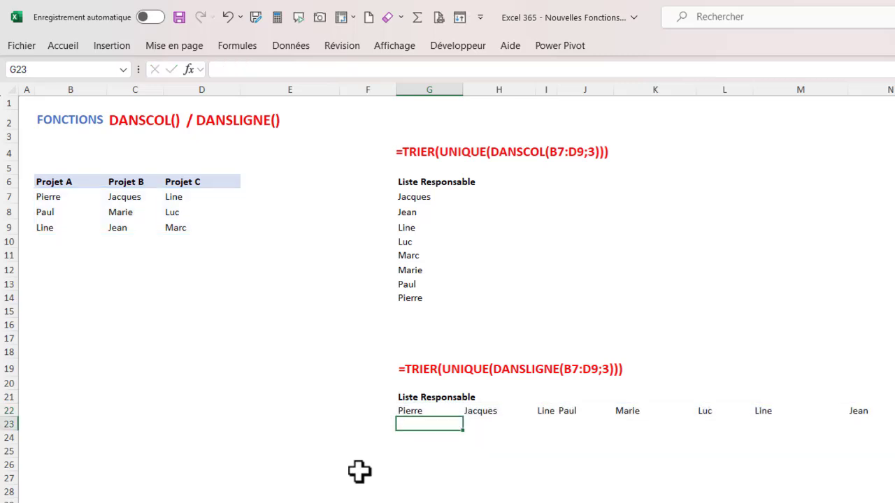
click(525, 411)
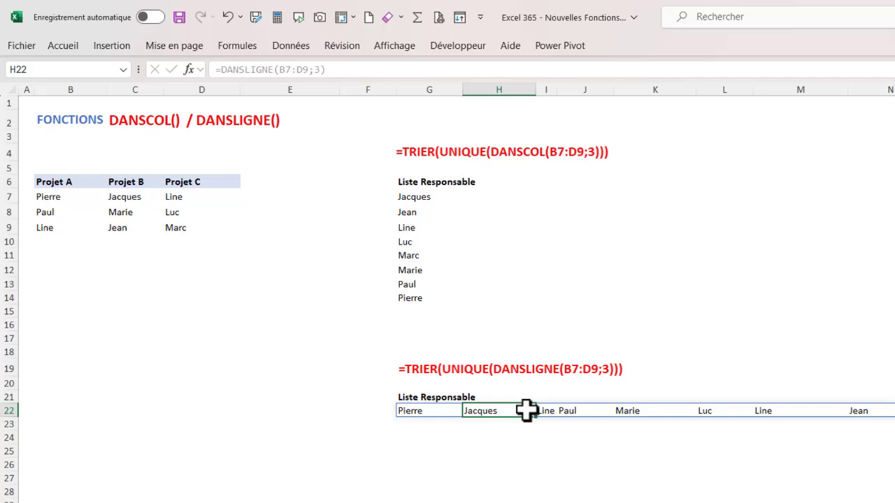
Wrap the G22 formula in UNIQUE so that it reads =UNIQUE(DANSLIGNE(B7:D9;3))
click(418, 409)
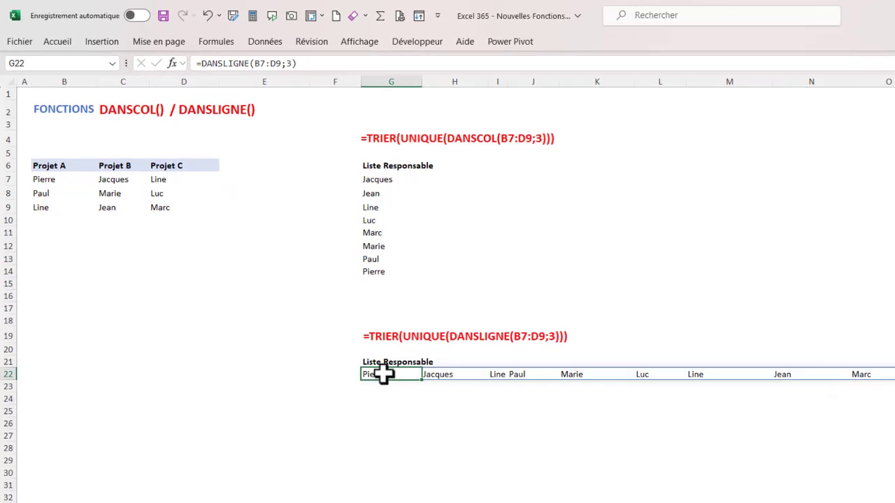
double_click(409, 410)
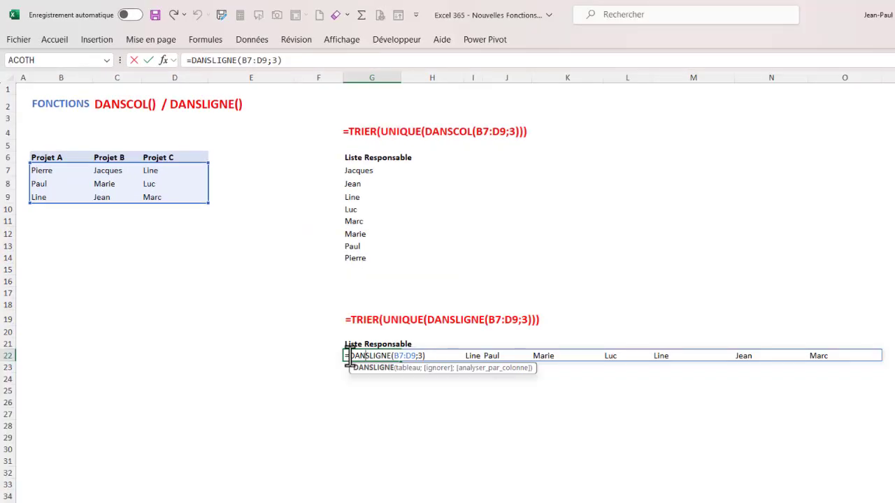
click(350, 356)
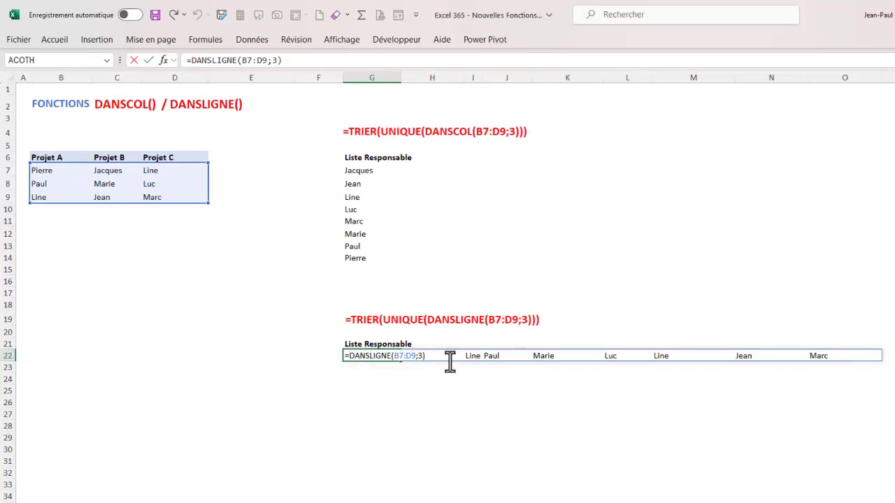
text(UNI)
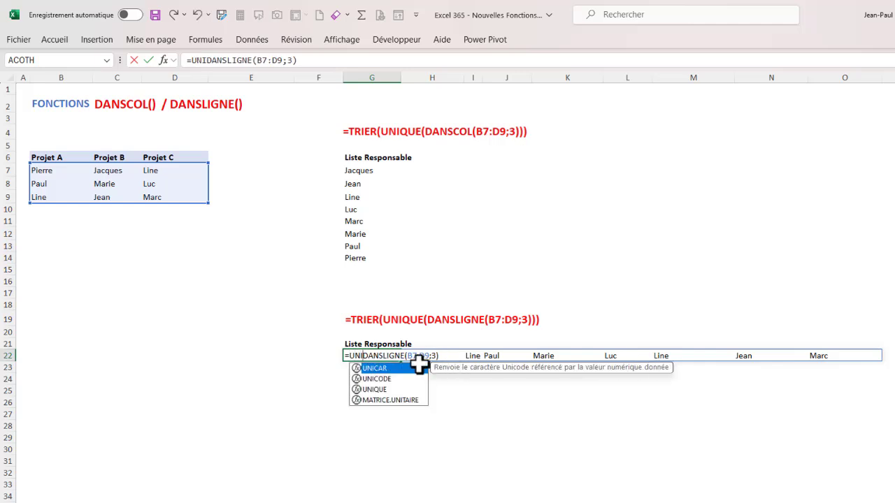
double_click(375, 391)
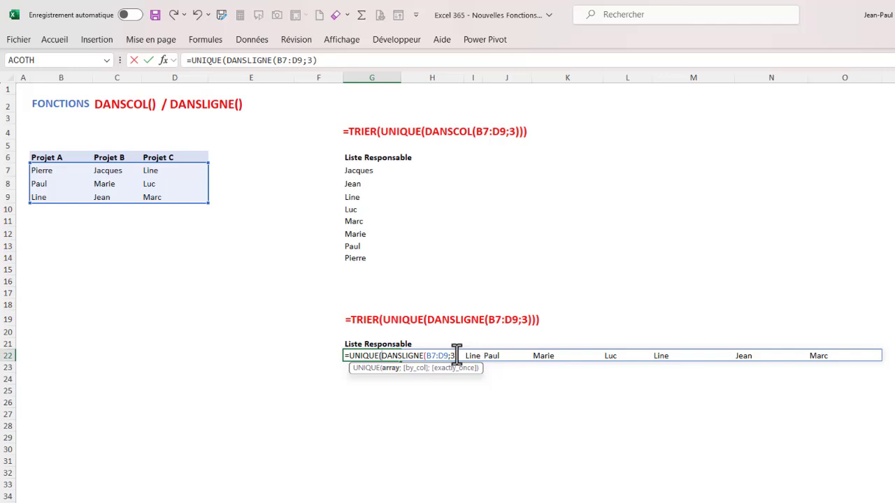
text())
key(Return)
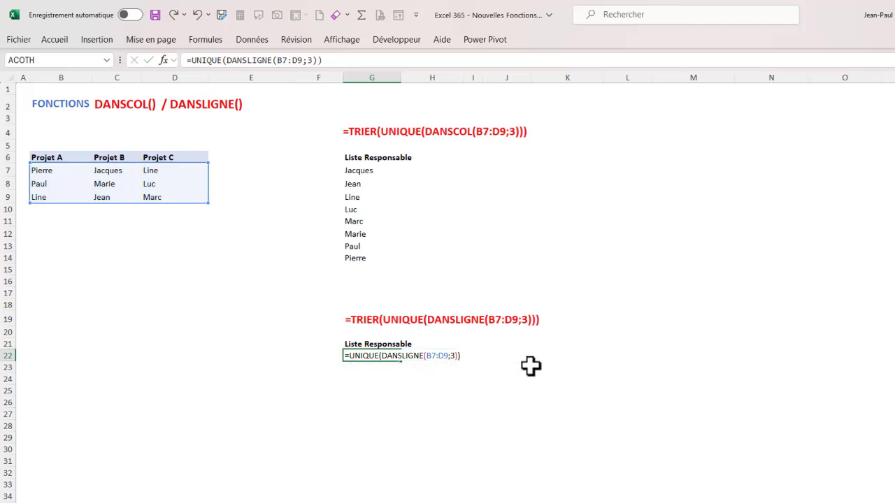
Wrap the G22 formula in TRIER so that it reads =TRIER(UNIQUE(DANSLIGNE(B7:D9;3)))
click(362, 356)
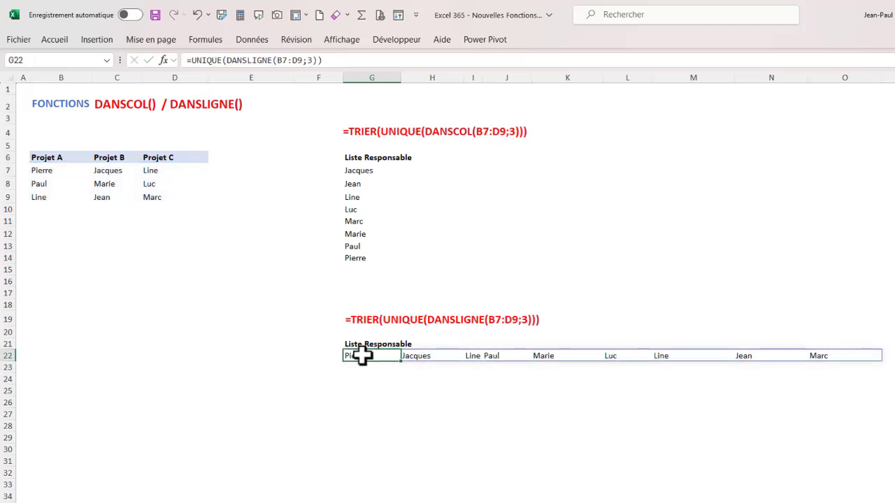
double_click(357, 355)
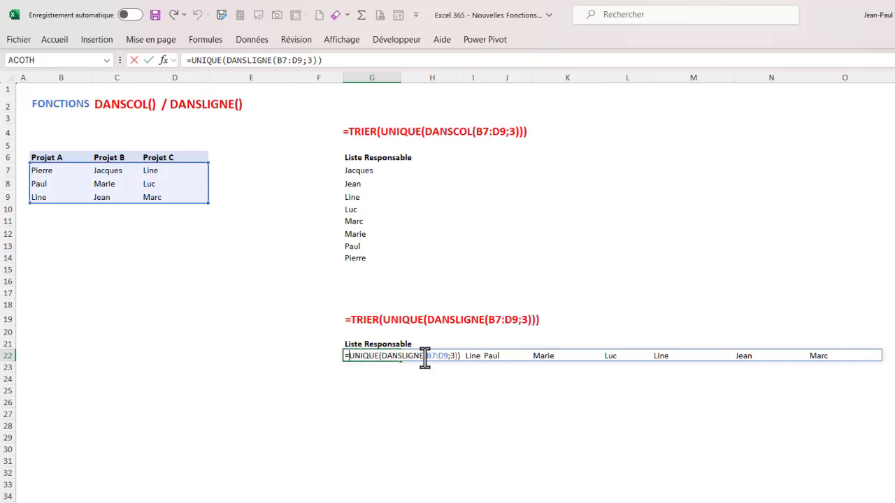
text(TRIER)
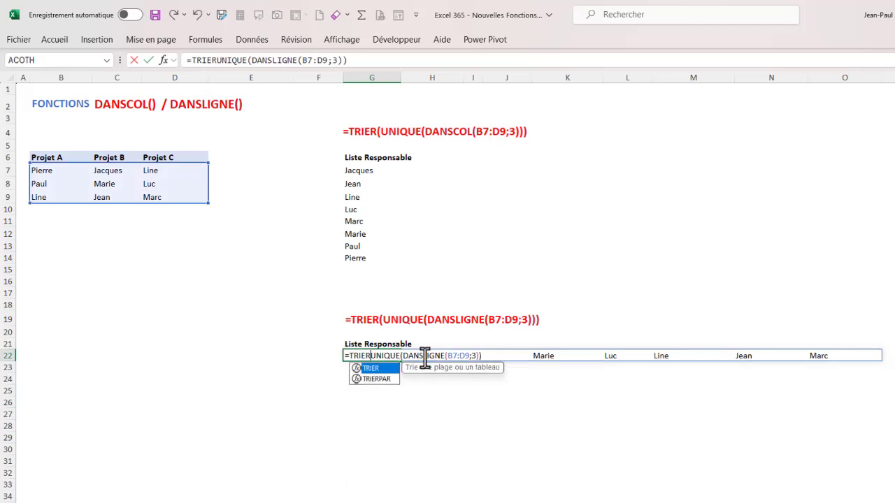
text(()
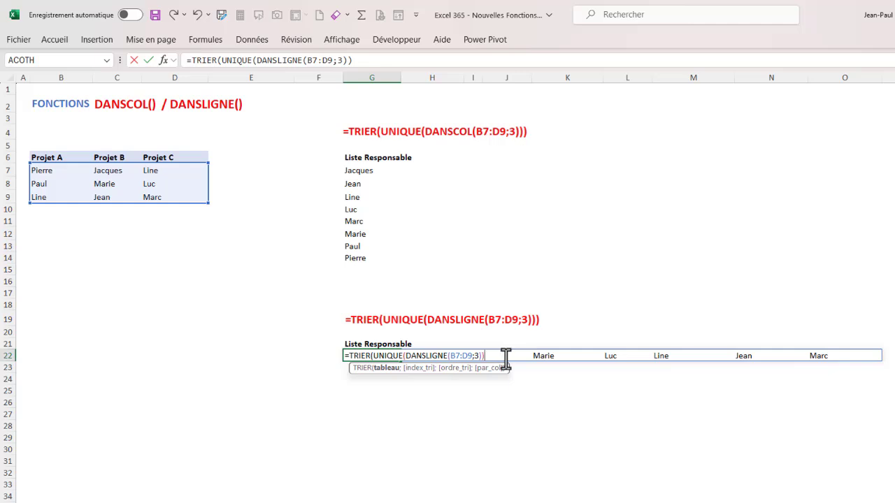
text())
key(Return)
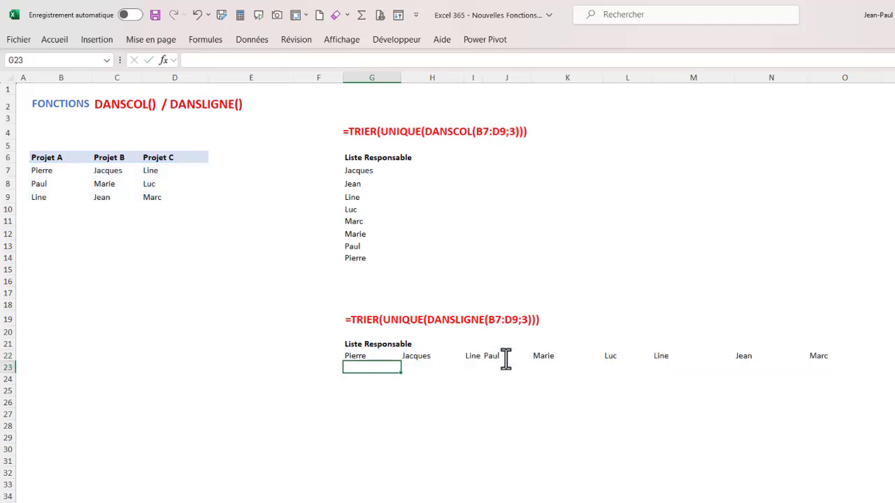
Compare the vertical list starting in G7 with the horizontal list in row 22 and the source names in column B
drag(352, 168, 357, 260)
click(81, 173)
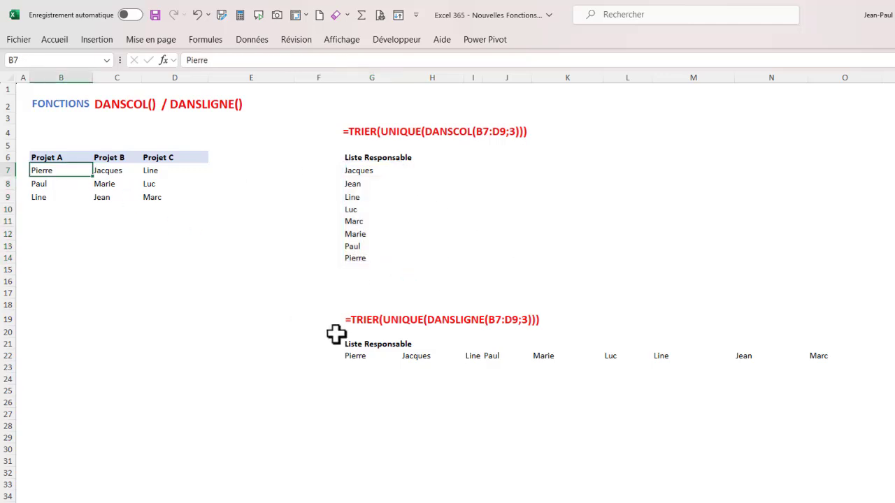
drag(351, 355, 837, 357)
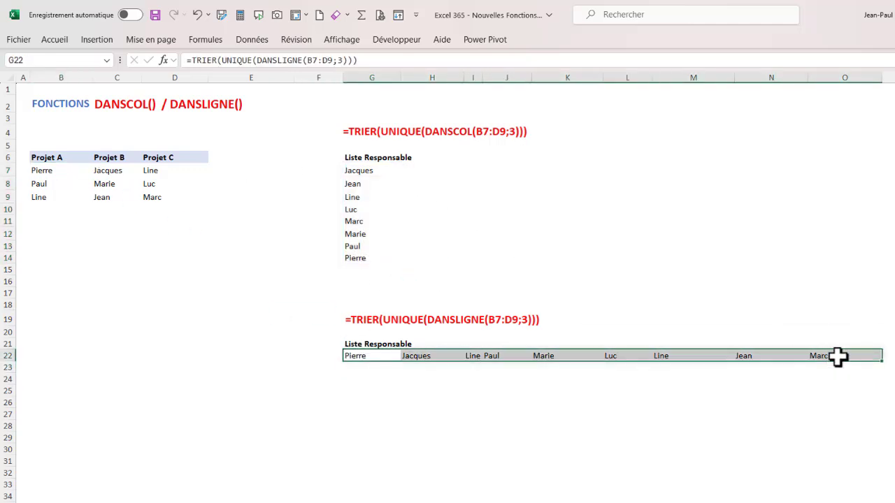
click(369, 183)
click(363, 168)
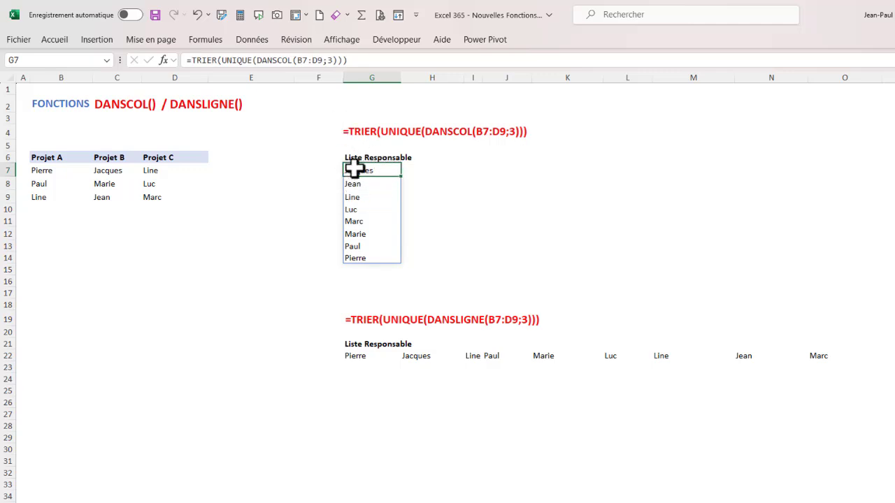
click(365, 346)
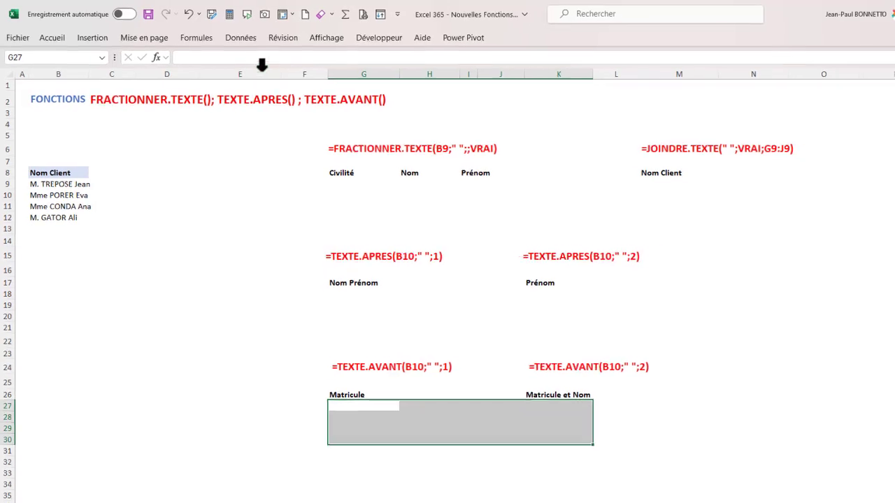
On the Exemple 2 sheet, look over the data tools for converting text and inspect the client name in B9
click(211, 142)
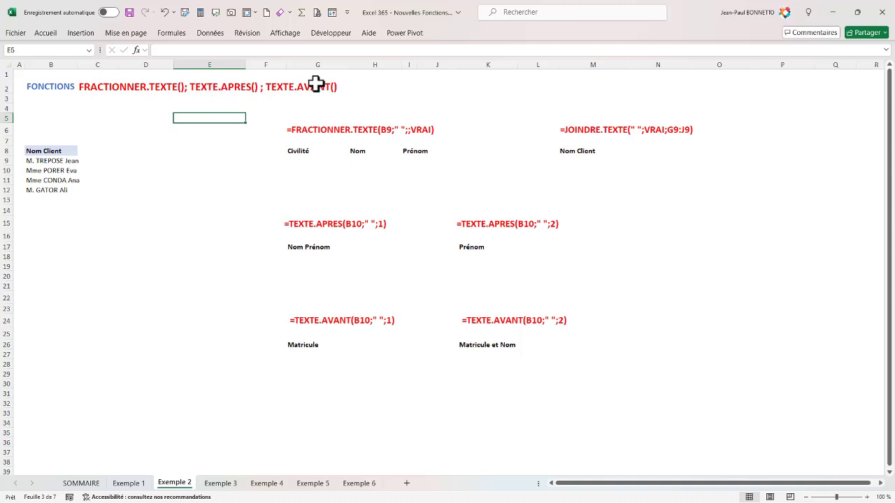
click(299, 160)
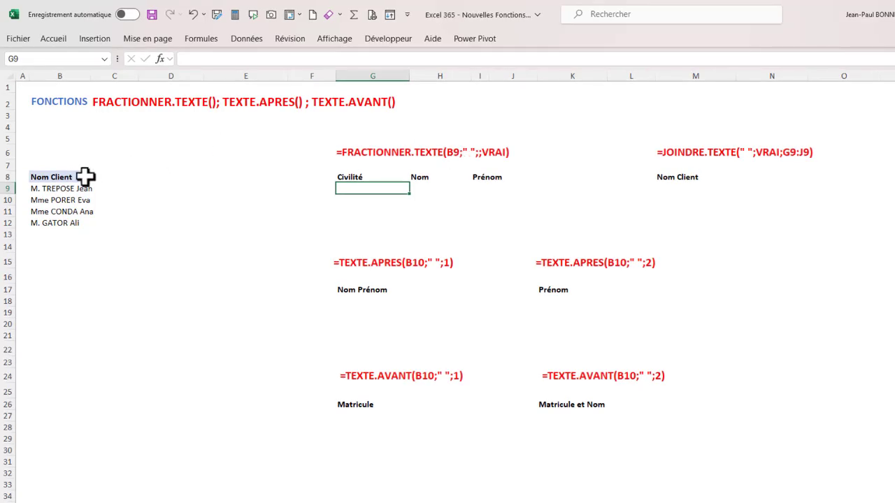
click(249, 39)
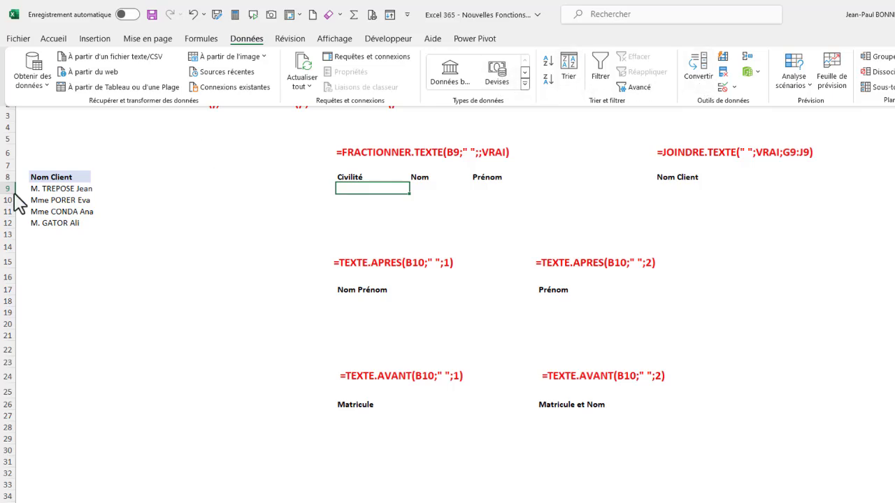
click(67, 193)
click(66, 190)
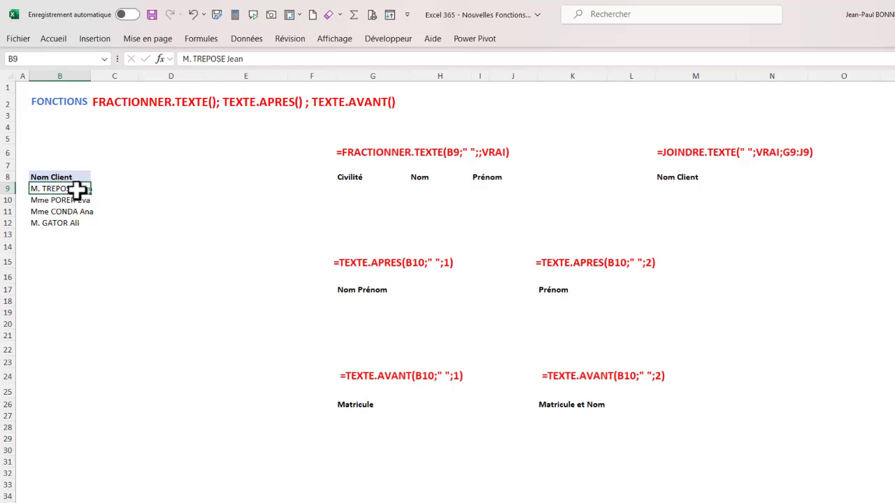
Start a FRACTIONNER.TEXTE formula in G9 under Civilité using the function arguments form, with B9 as the text to split
click(348, 188)
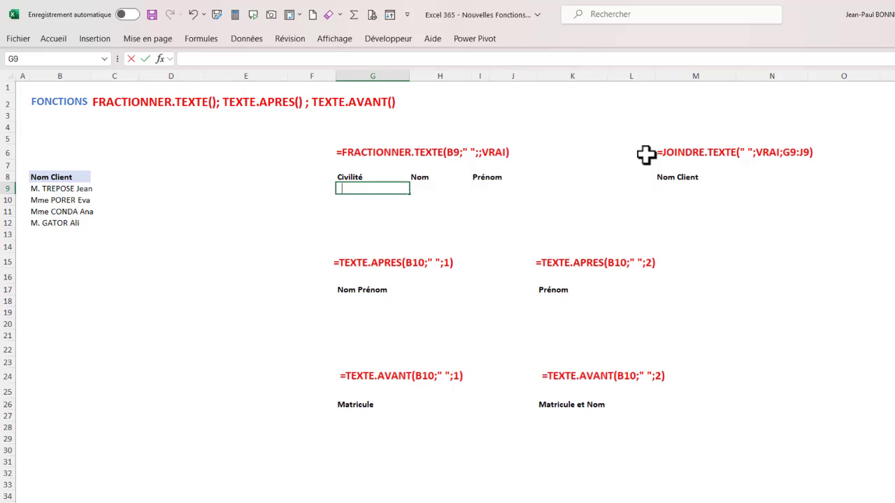
text(=fra)
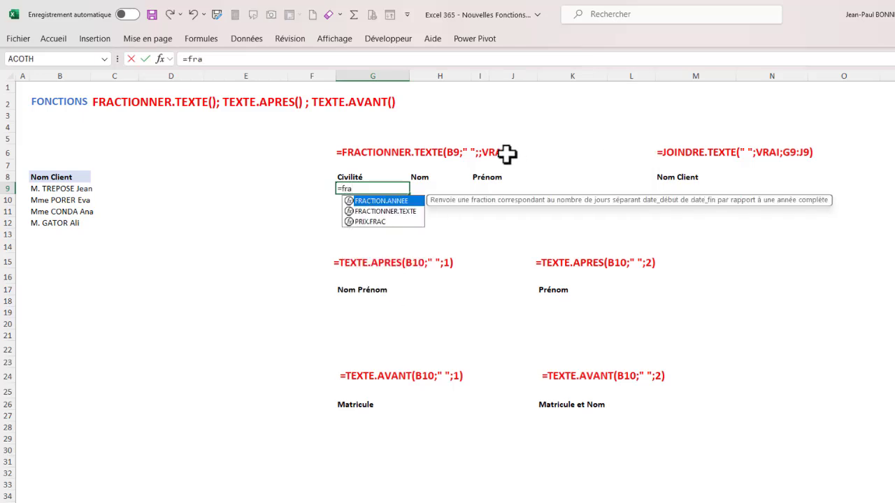
double_click(365, 211)
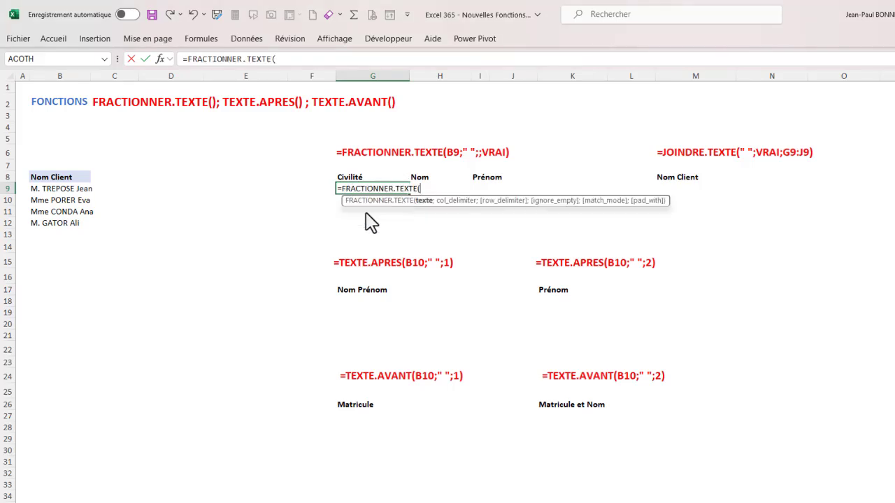
click(165, 59)
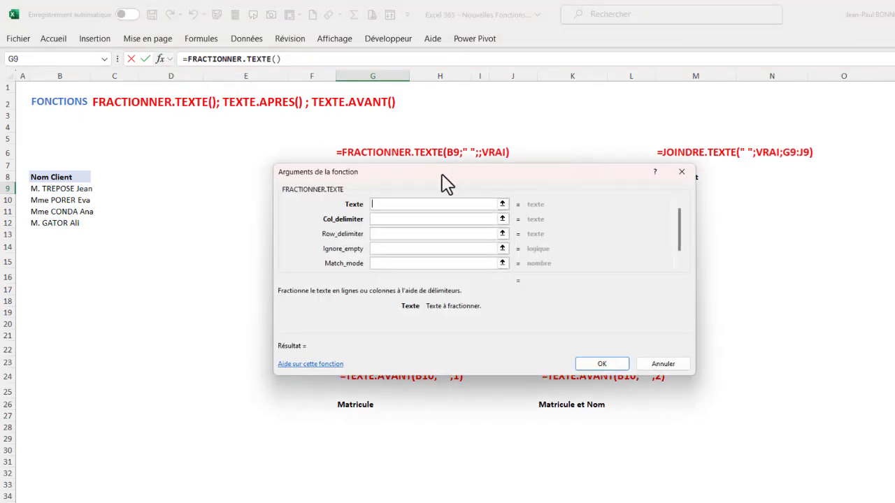
drag(446, 183, 351, 292)
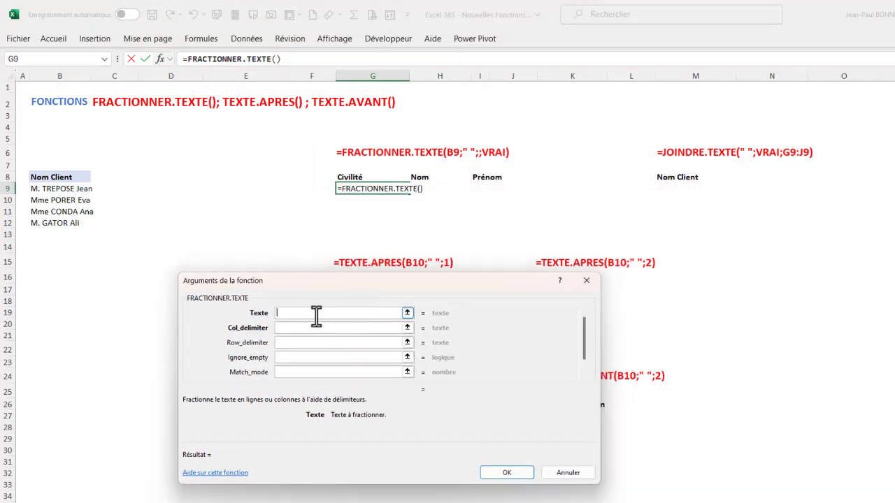
click(47, 188)
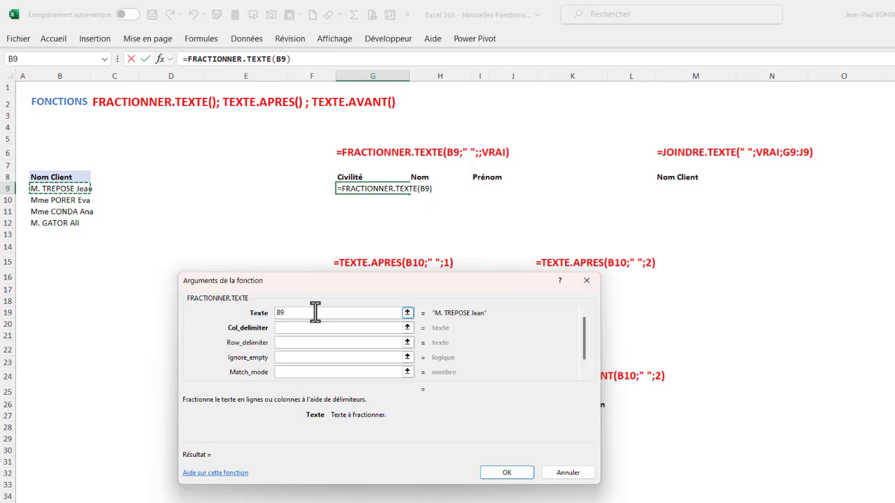
Set Col_delimiter to " " and Ignore_empty to VRAI so that G9 reads =FRACTIONNER.TEXTE(B9;" ";;VRAI), and validate the formula
click(300, 326)
click(293, 326)
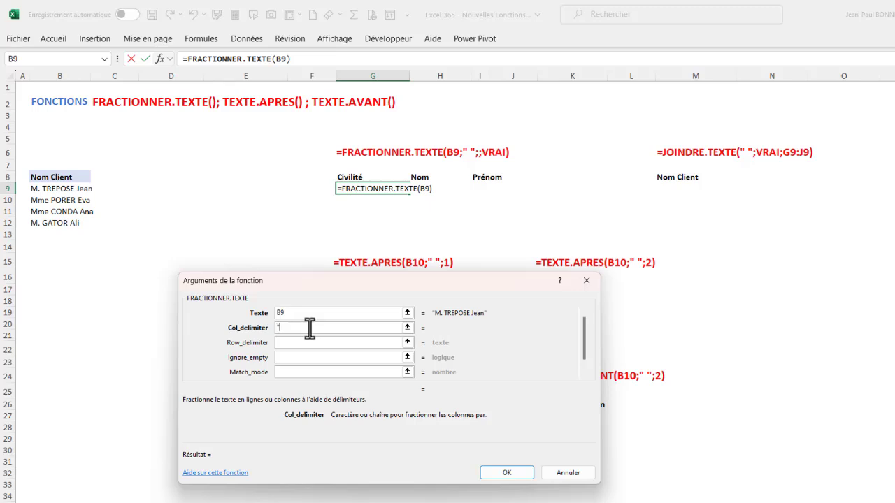
text(" ")
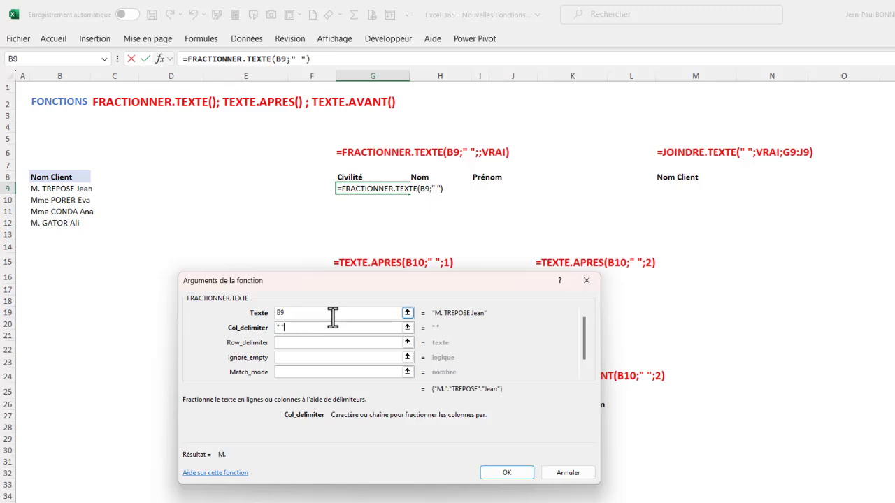
click(287, 357)
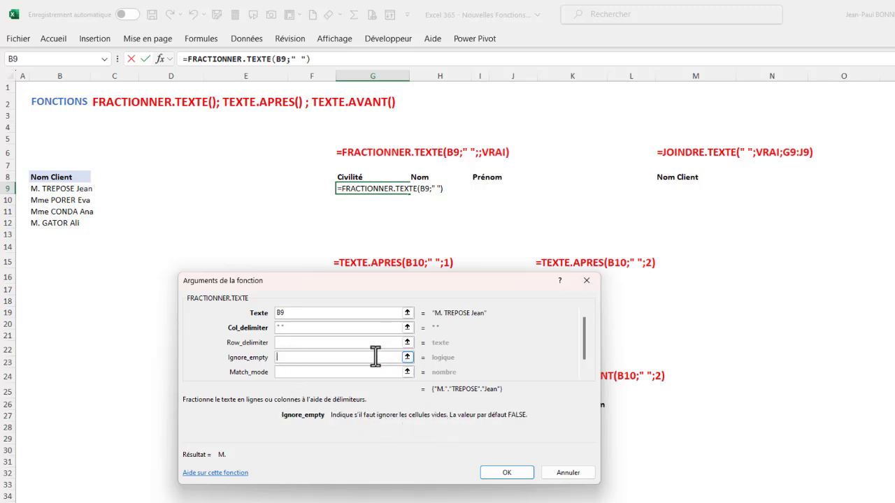
text(VRAI)
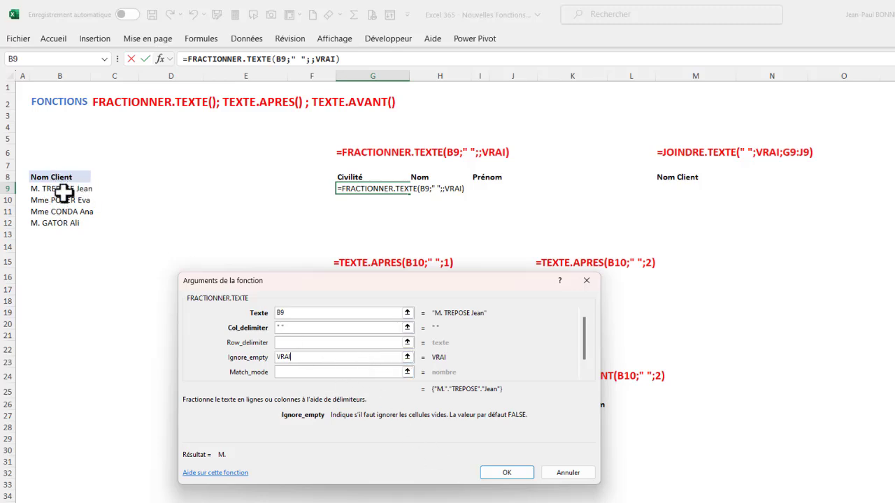
click(507, 473)
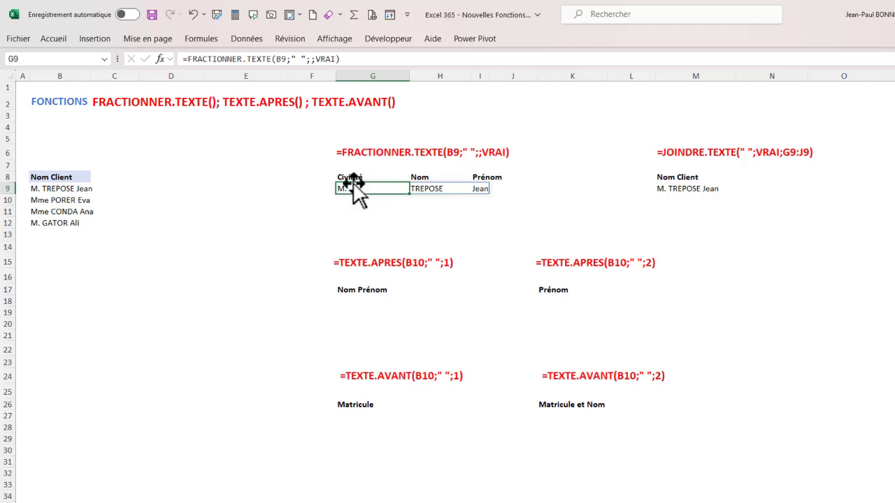
Check the spilled cells beside G9 and fill the FRACTIONNER.TEXTE formula down to G12
click(418, 188)
click(481, 187)
click(360, 208)
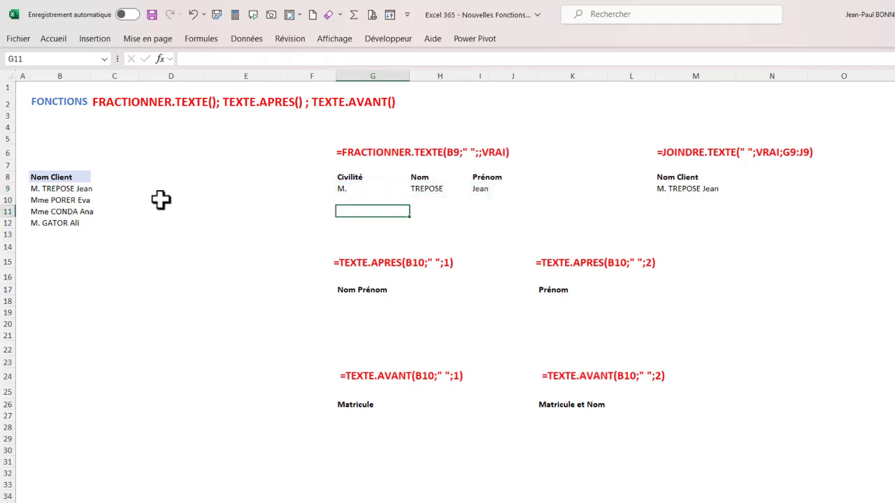
click(341, 187)
drag(408, 194, 406, 227)
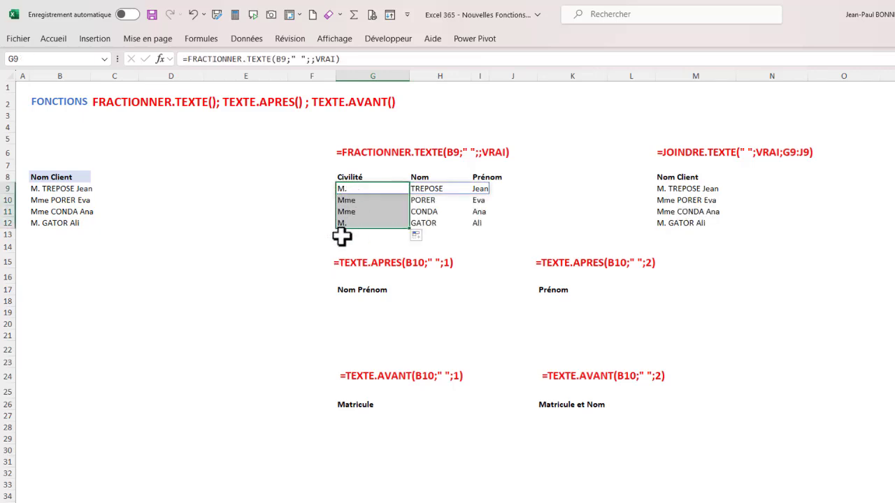
Compare the split names in G9:I12 with the source names in column B and the JOINDRE.TEXTE formula in M9
click(231, 246)
drag(345, 190, 447, 225)
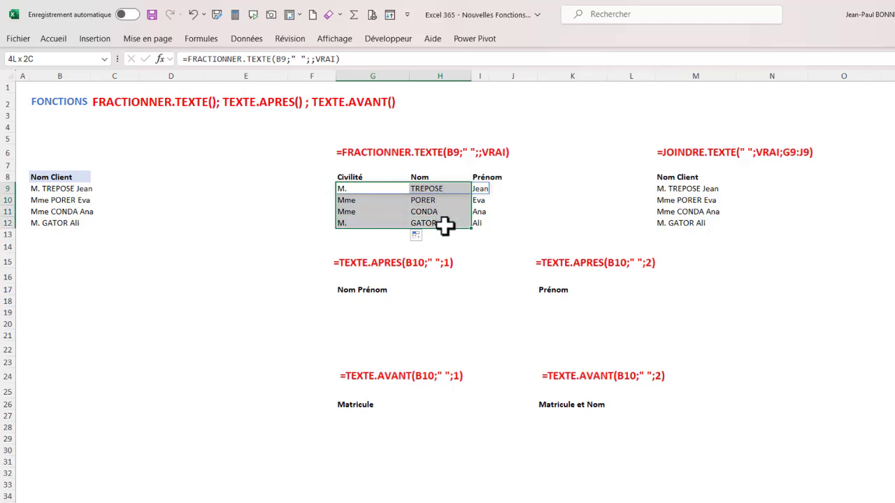
click(480, 201)
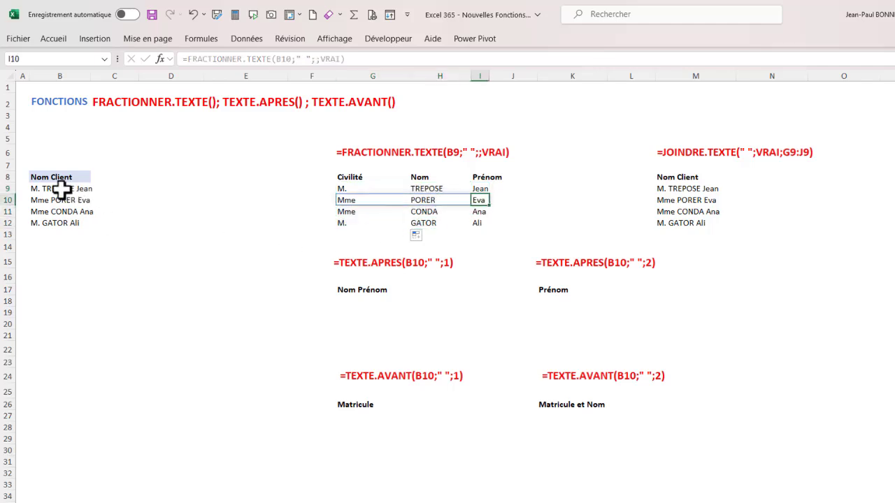
drag(63, 189, 61, 200)
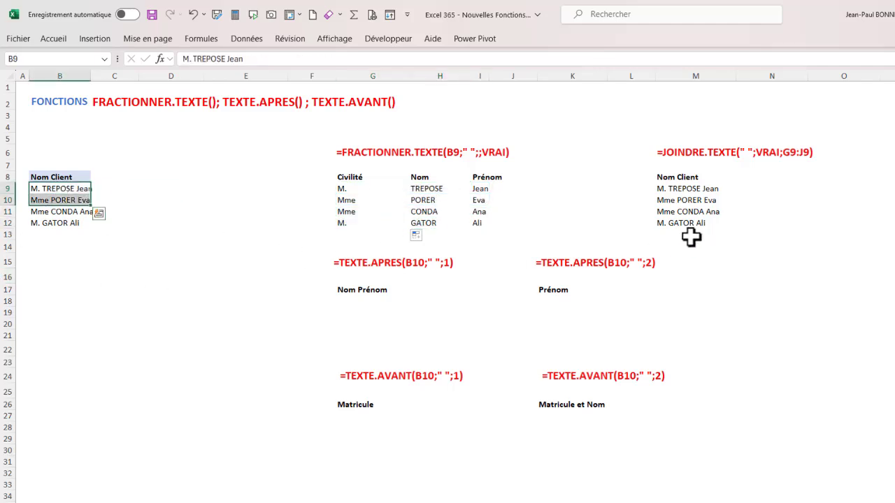
click(675, 187)
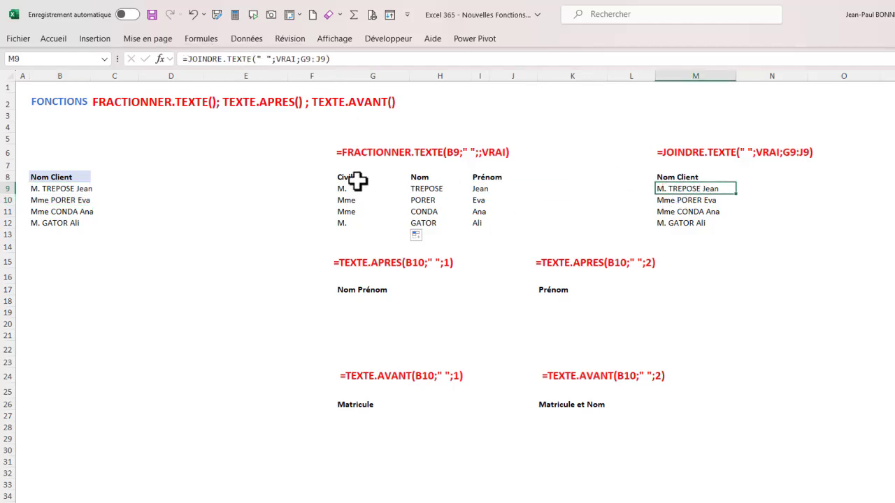
drag(357, 183, 492, 189)
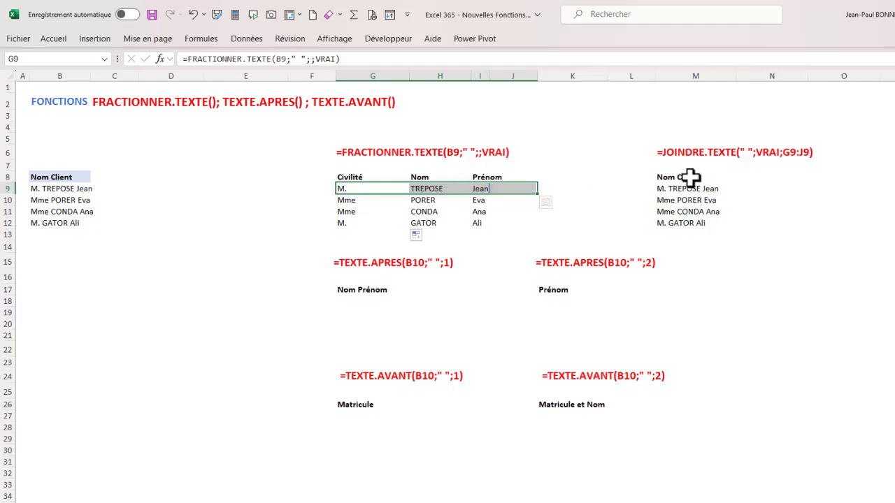
click(682, 187)
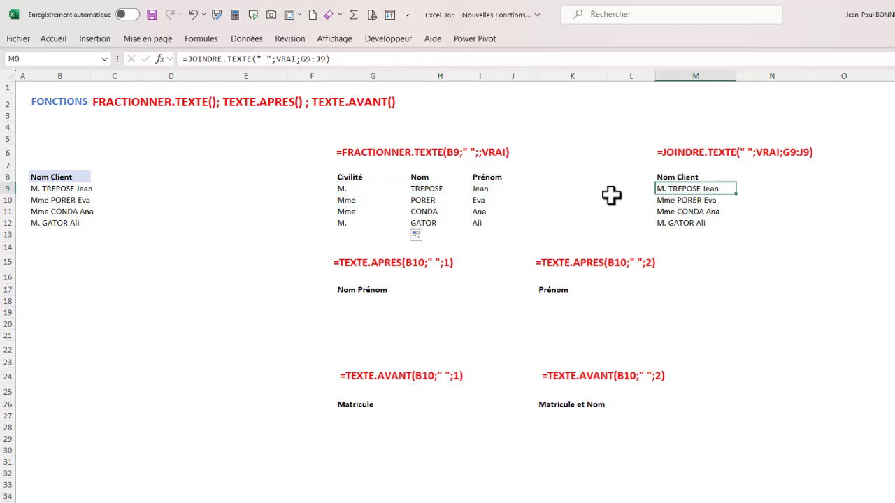
click(674, 151)
click(773, 190)
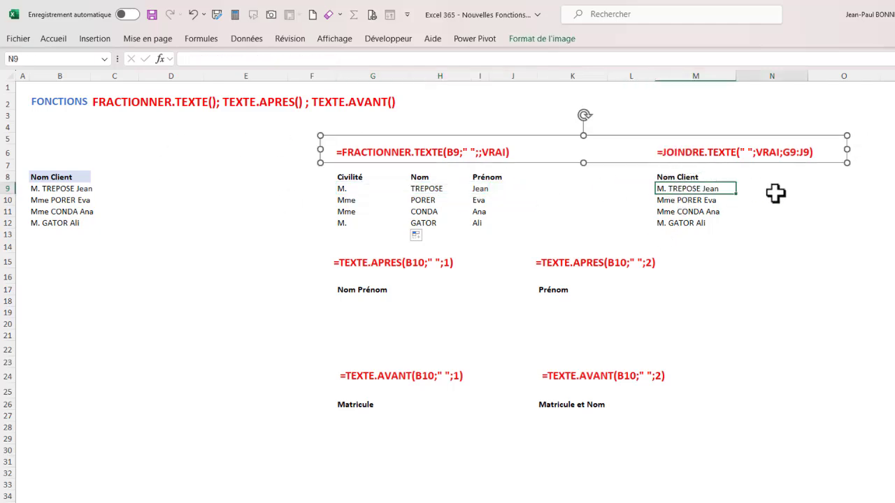
Start a TEXTE.APRES formula in G18 under Nom Prénom with B9 as its text argument
click(350, 312)
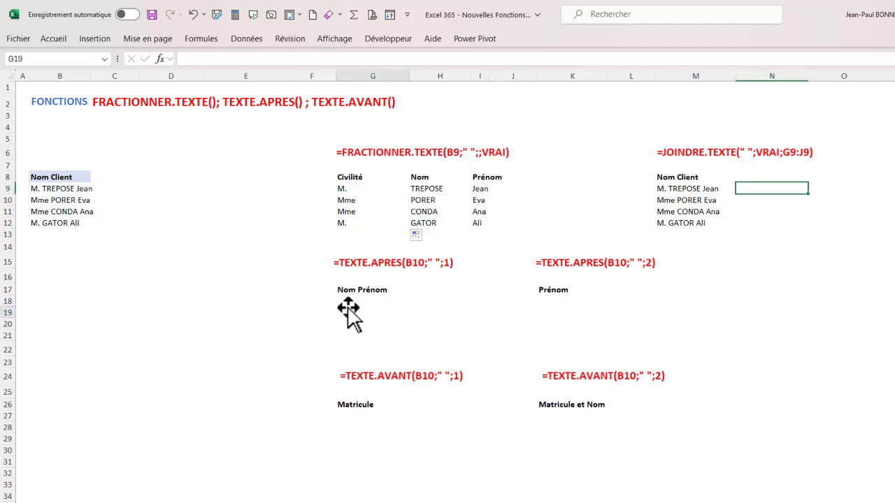
click(378, 301)
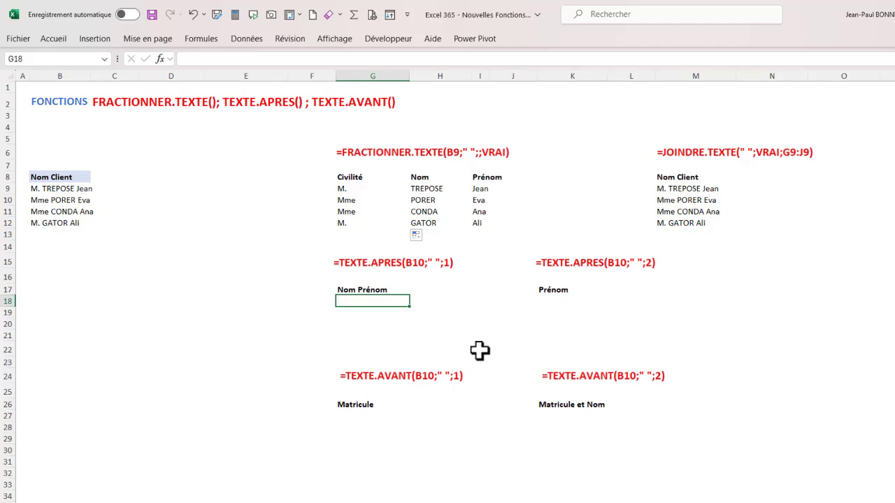
text(=)
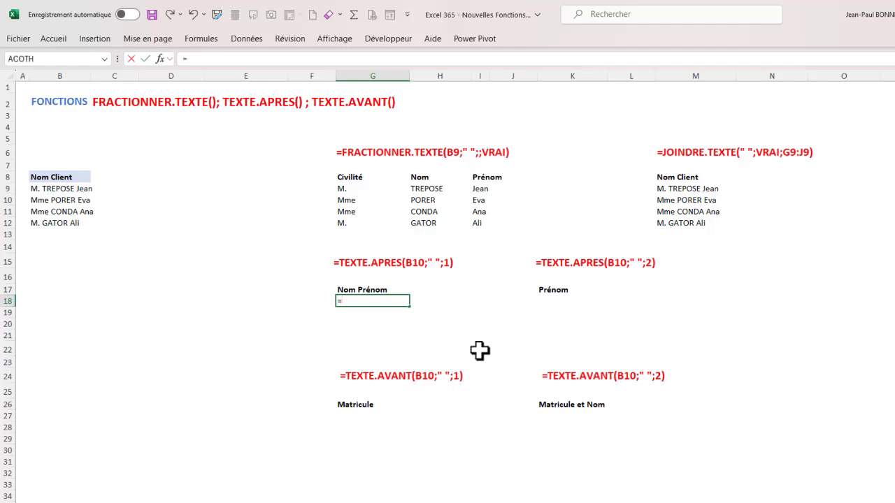
text(Te)
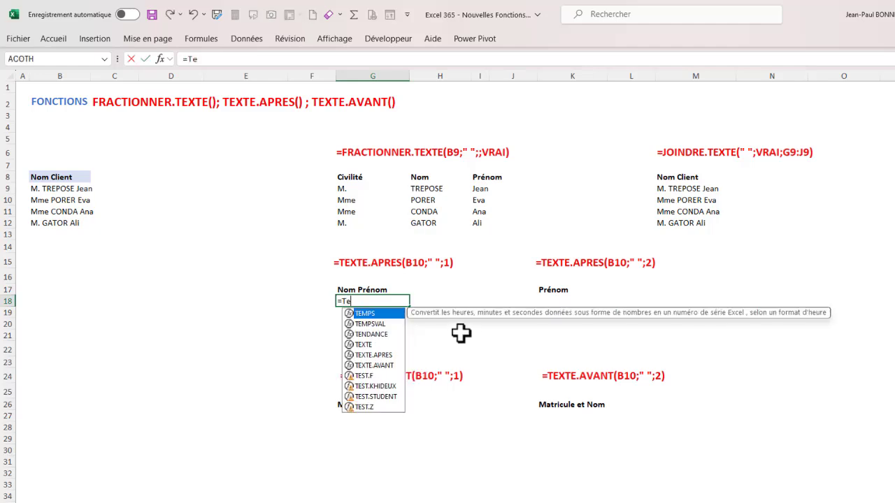
click(376, 355)
double_click(379, 359)
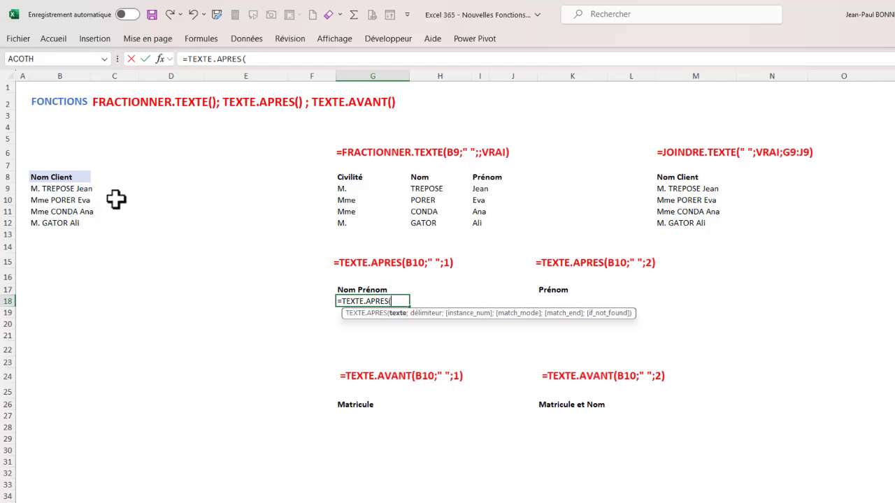
click(58, 187)
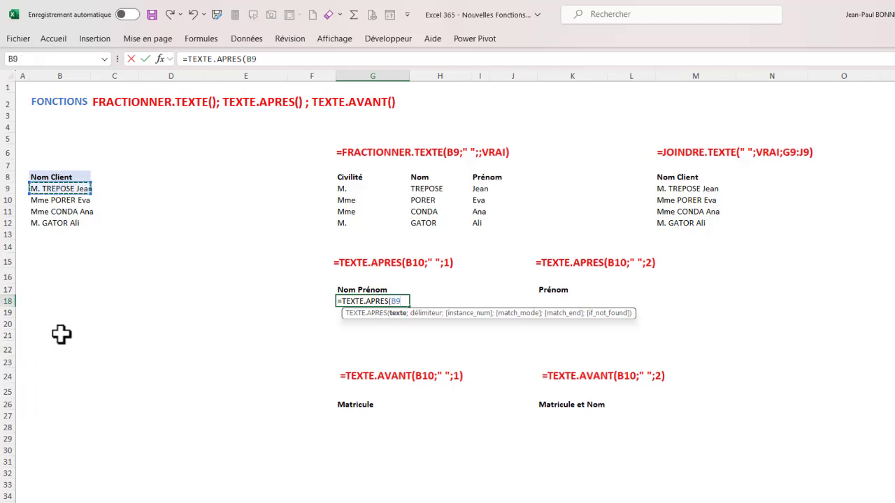
Complete the G18 formula as =TEXTE.APRES(B9;" ";1) and fill it down to G21
text(;)
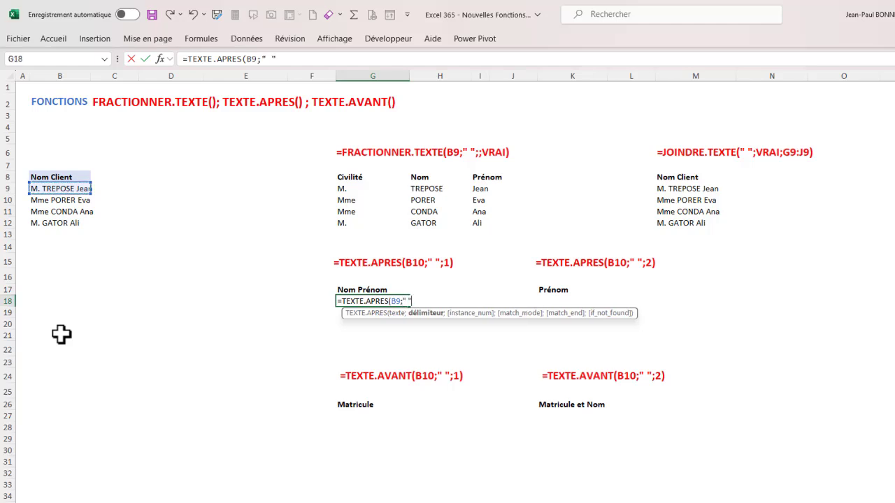
text(" ";1)
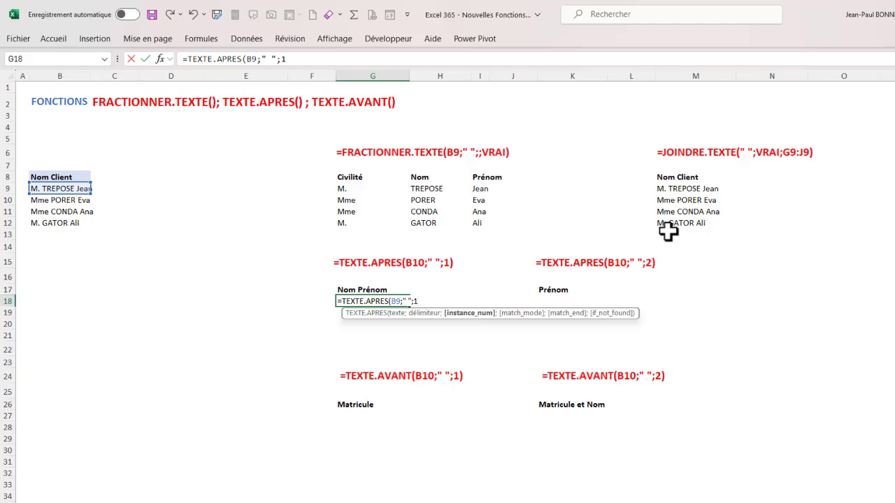
text())
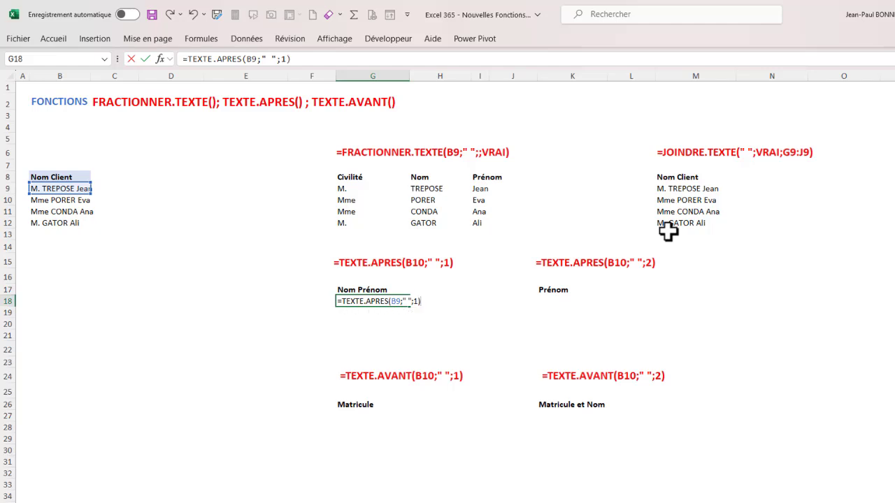
key(Return)
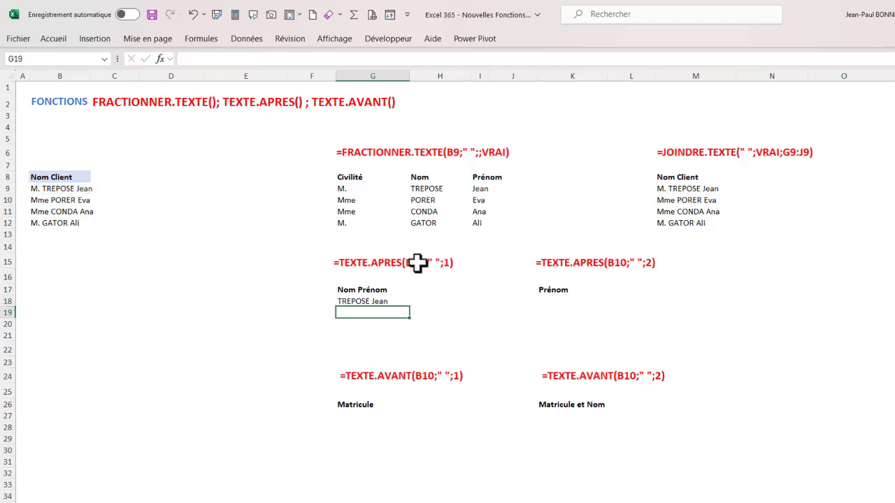
click(361, 302)
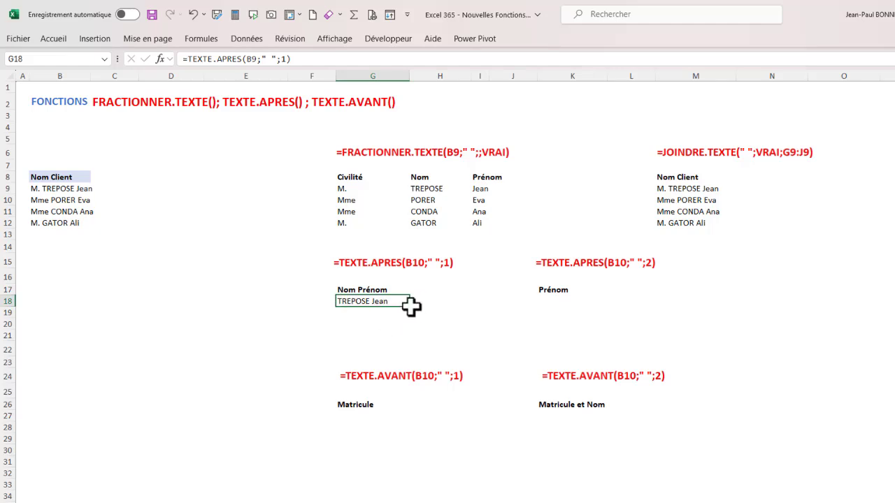
drag(410, 306, 414, 340)
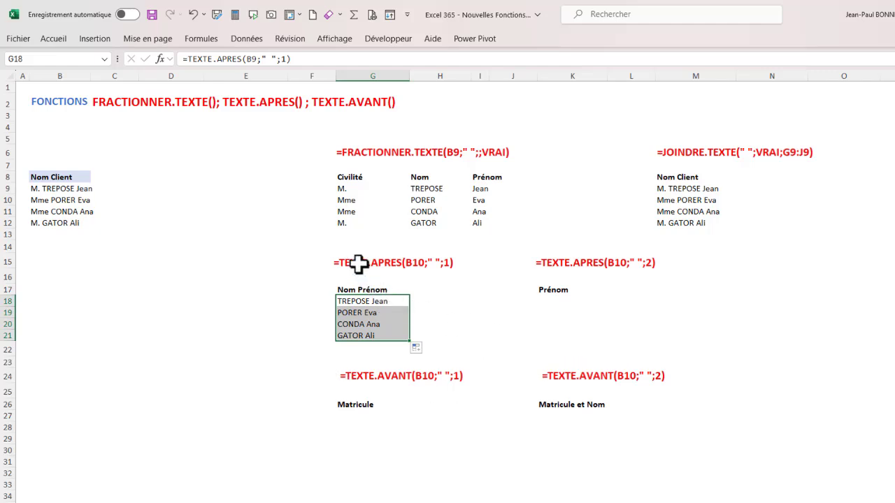
Enter =TEXTE.APRES(B9;" ";2) in K18 under Prénom and fill it down to K21
click(549, 302)
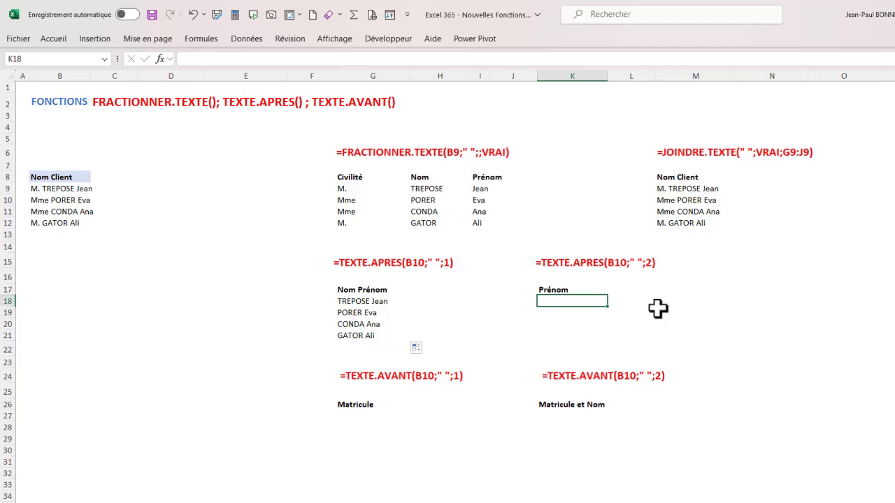
text(Ptex)
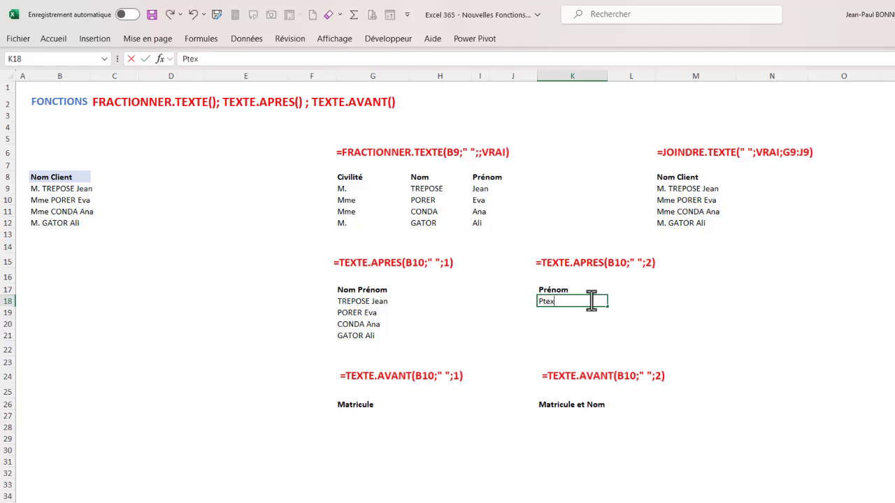
text(=te)
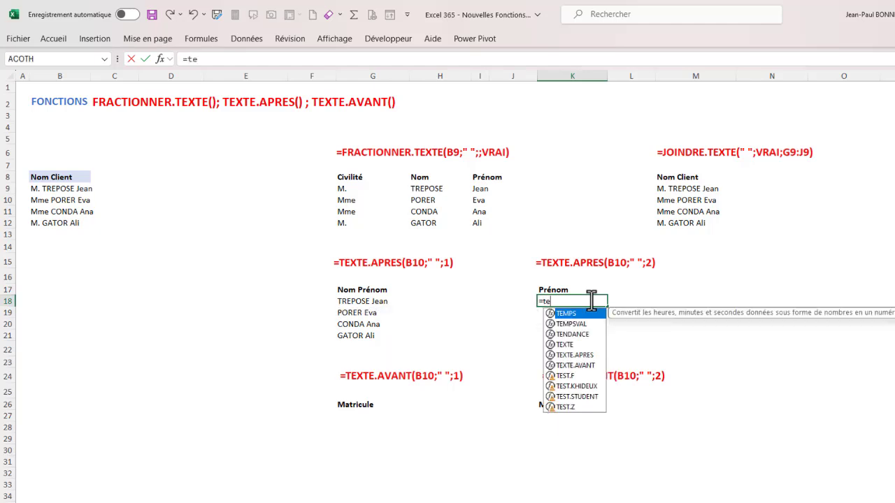
double_click(580, 355)
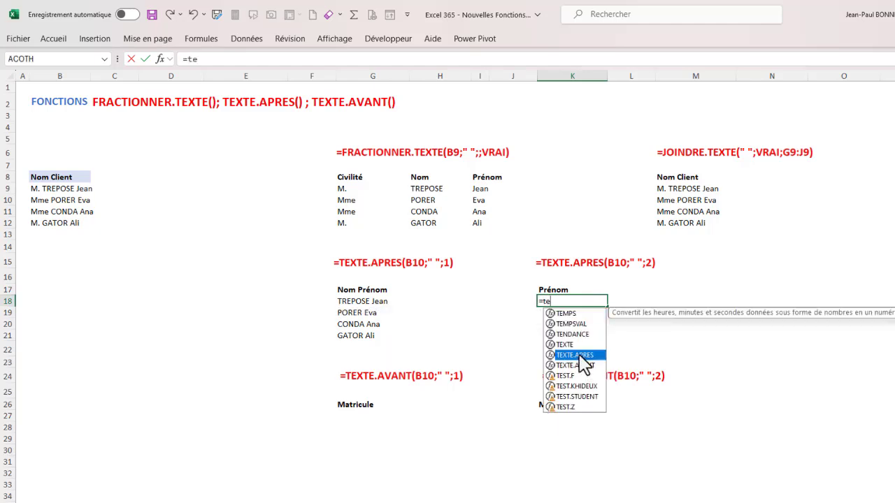
click(49, 189)
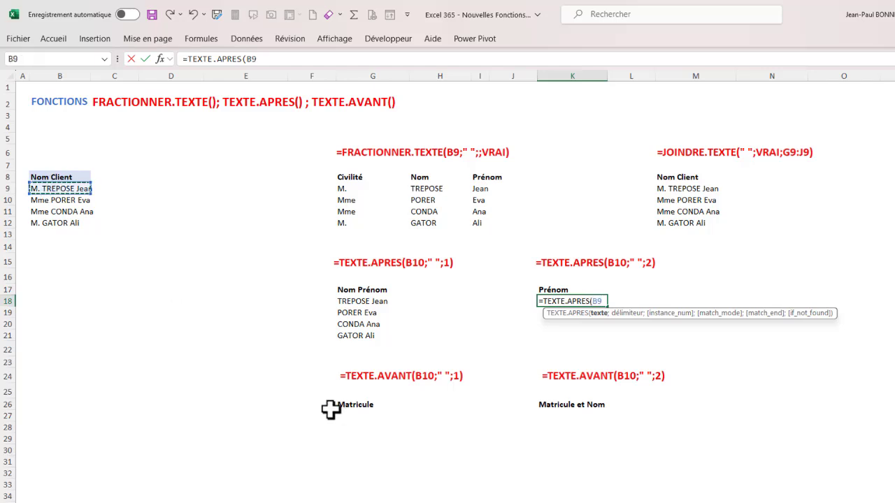
text(;)
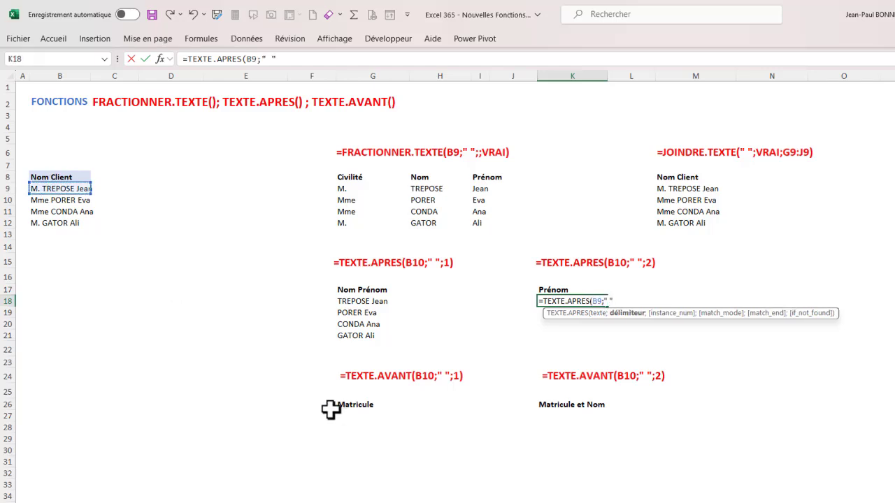
text(" ";)
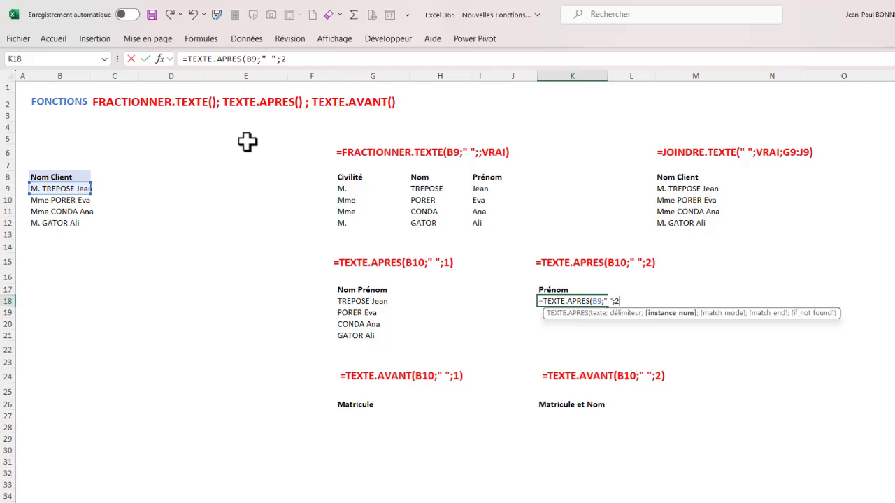
text(2))
key(Return)
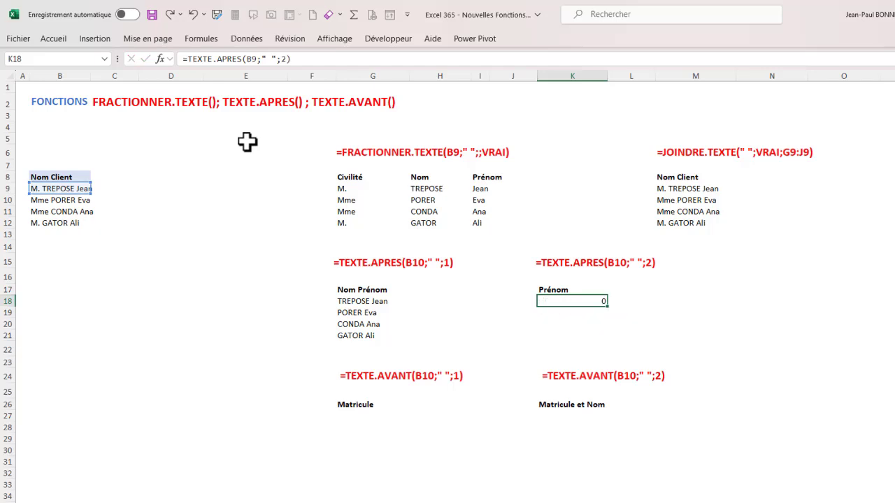
click(541, 300)
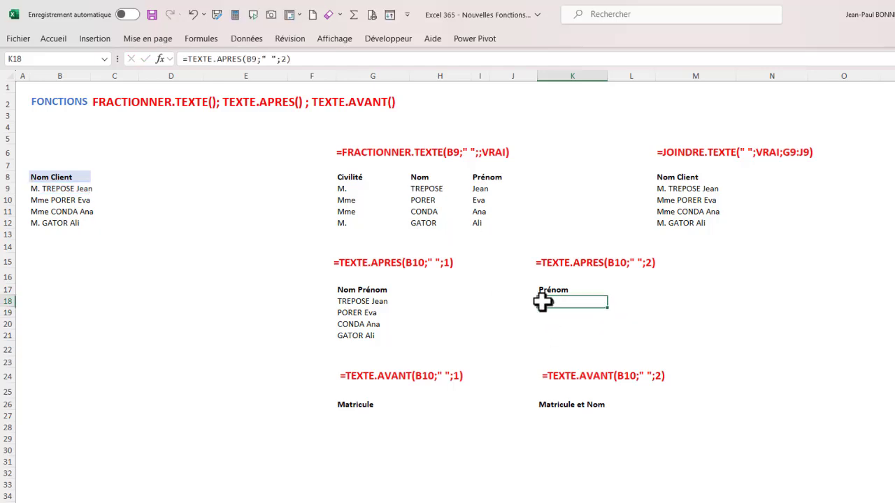
drag(608, 305, 620, 345)
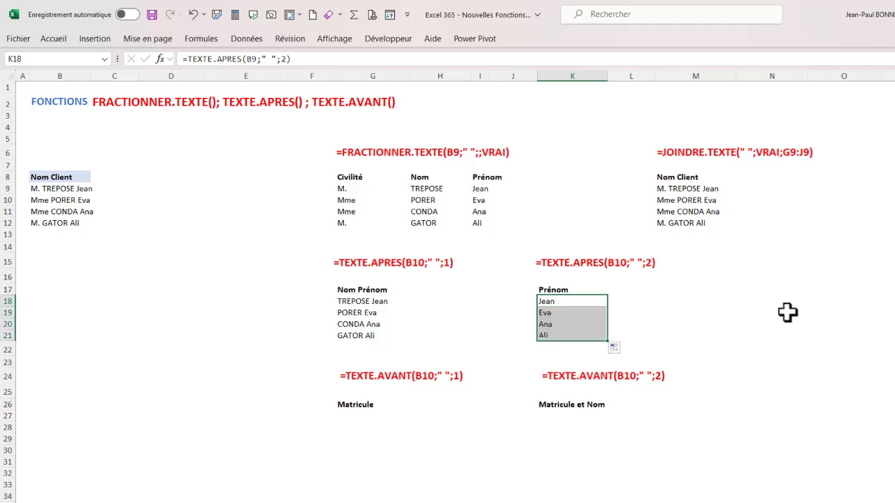
Enter =TEXTE.AVANT(B9;" ";1) in G27 under Matricule and fill it down to G30
click(367, 415)
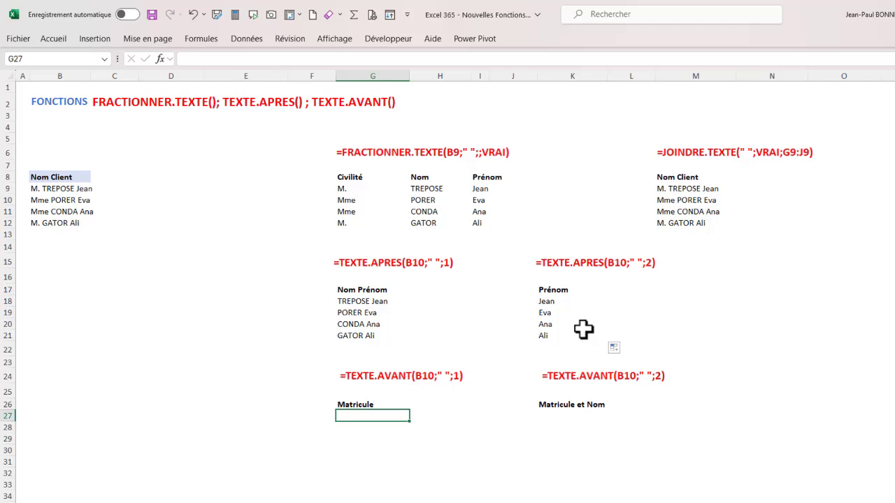
text(=te)
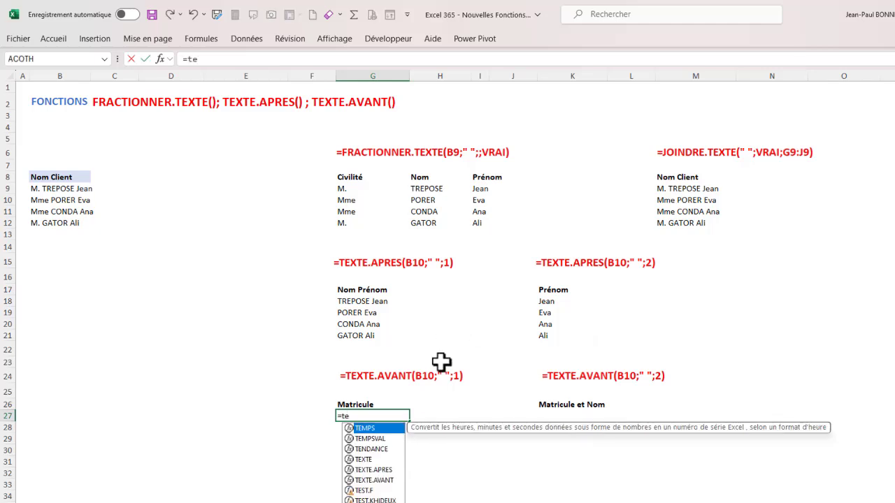
double_click(374, 481)
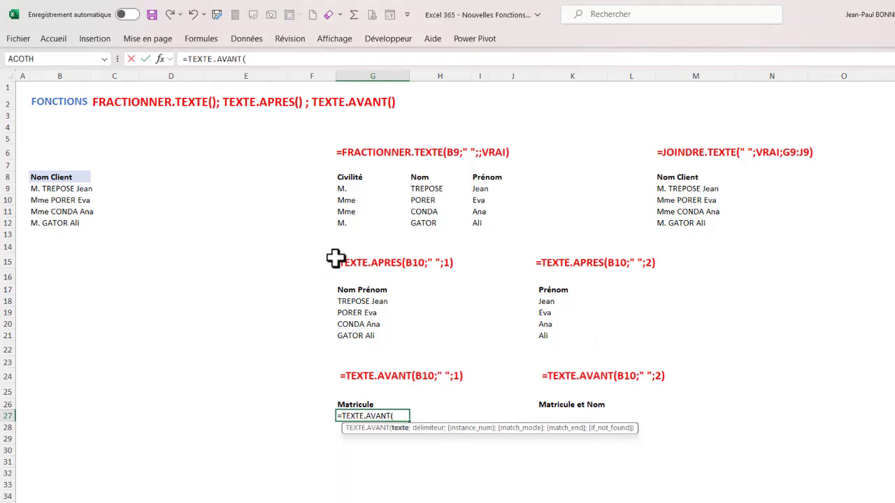
click(63, 187)
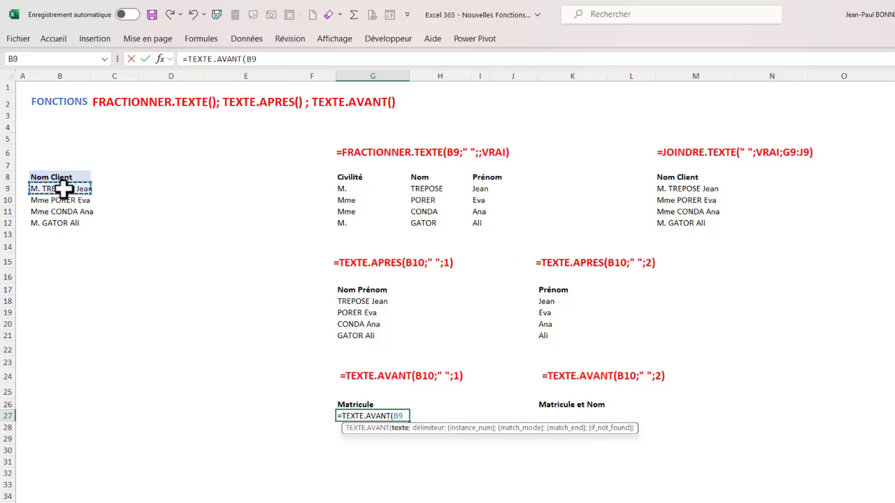
text(;)
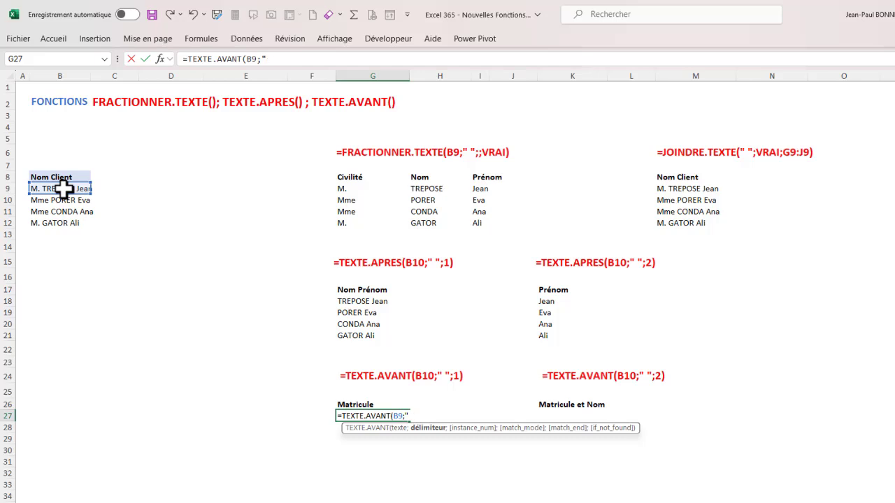
text(" ";1)
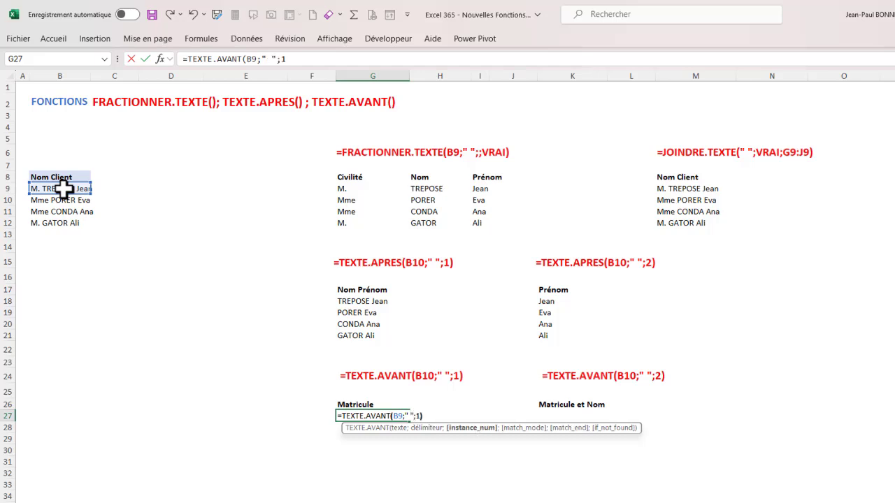
text())
key(Return)
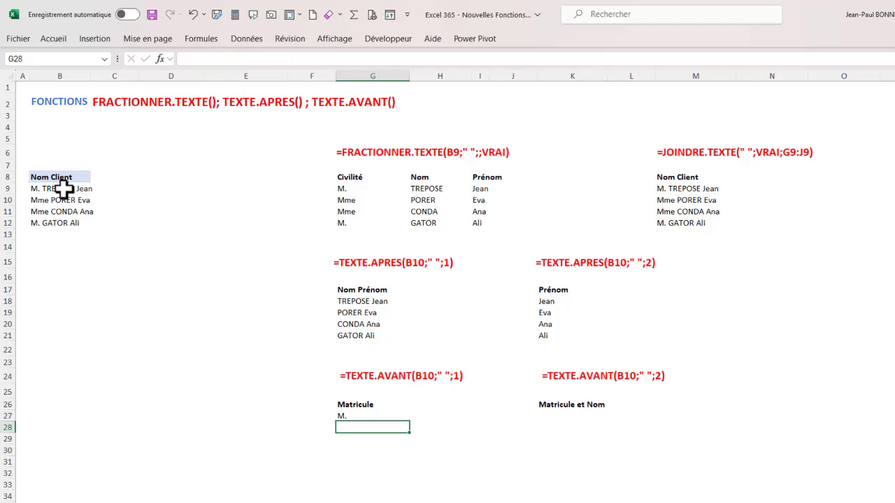
click(350, 416)
drag(412, 422, 409, 455)
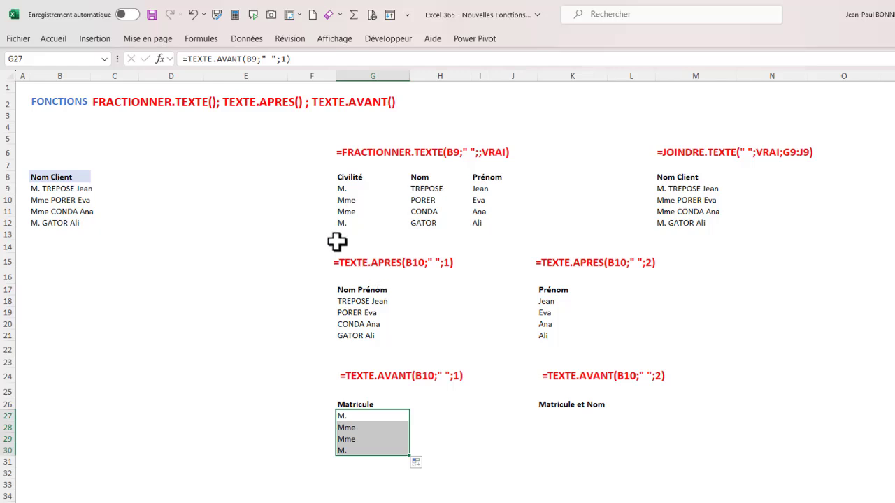
Enter =TEXTE.AVANT(B9;" ";2) in K27 under Matricule et Nom and fill it down to K30
click(565, 415)
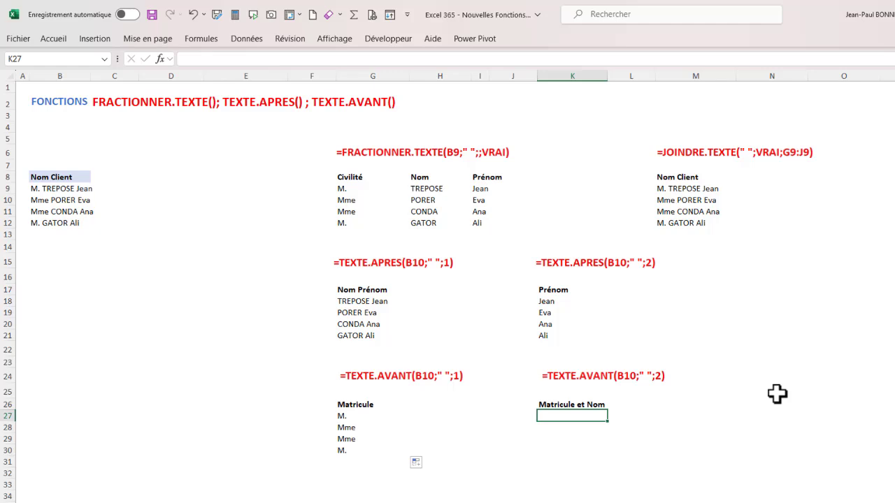
text(=te)
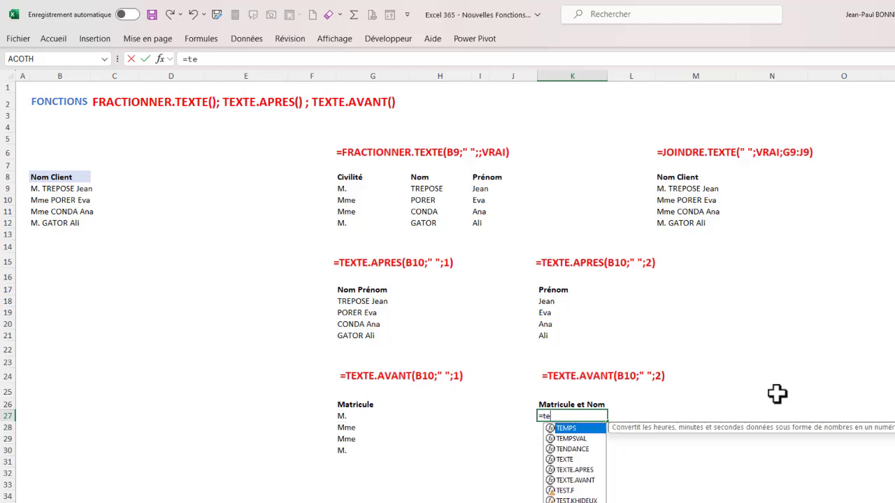
double_click(575, 480)
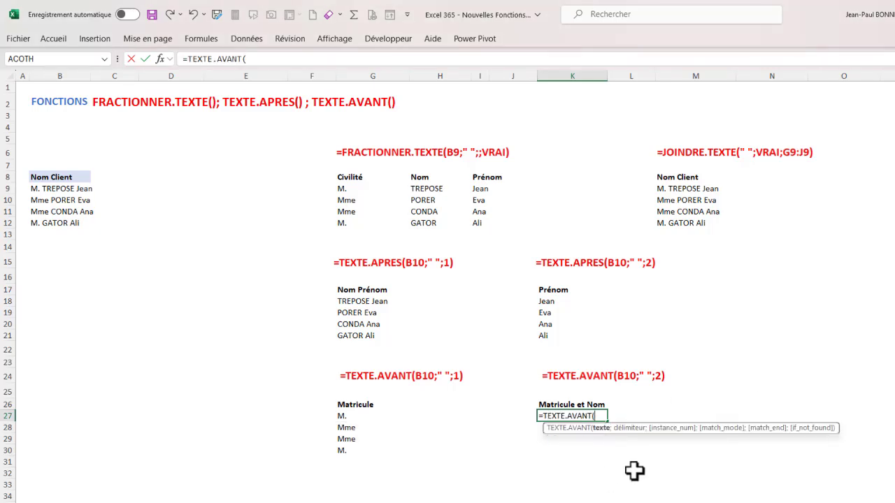
click(72, 188)
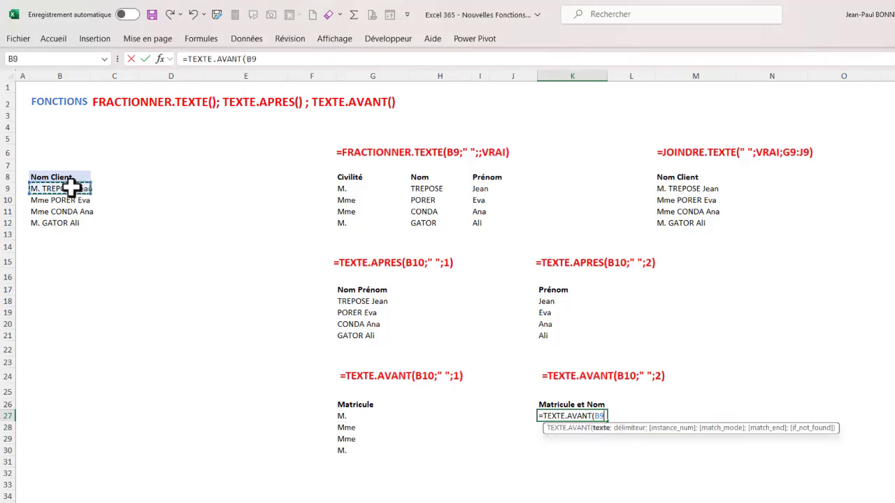
text(;)
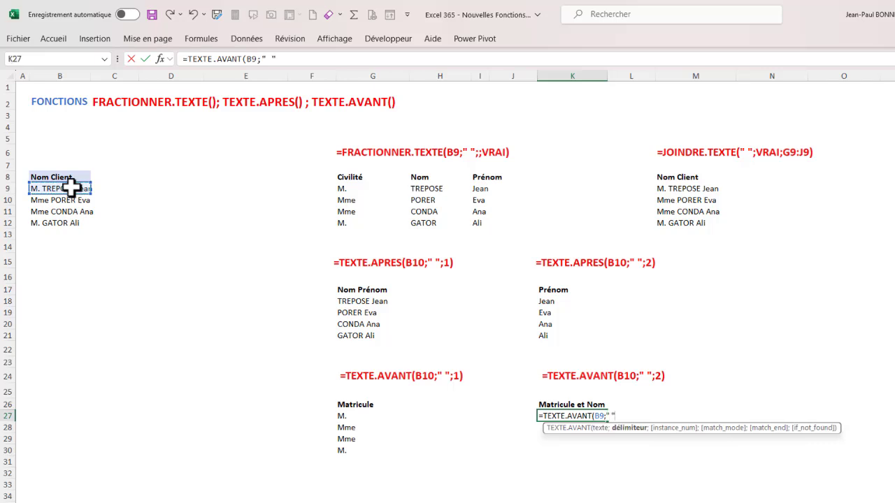
text(" ";)
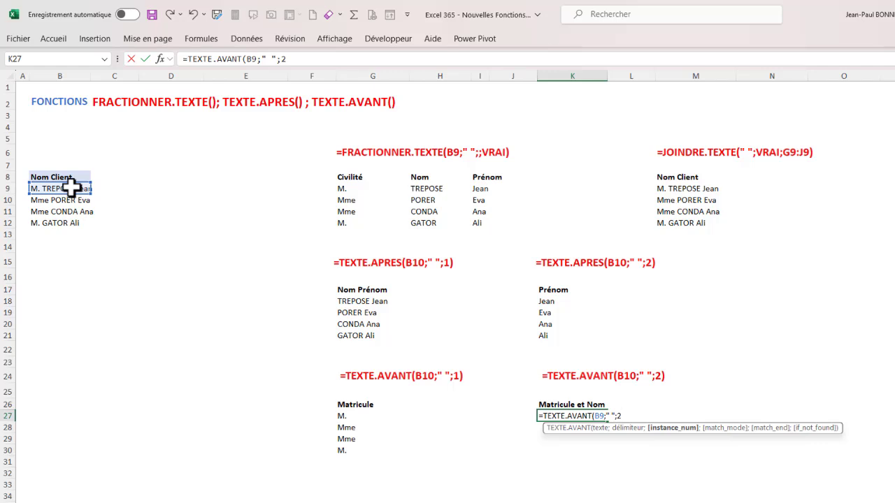
text(2))
key(Return)
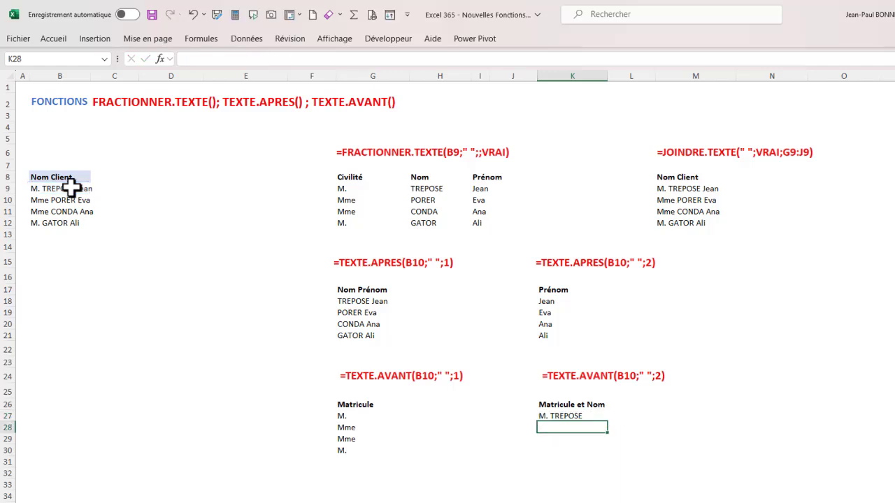
click(566, 415)
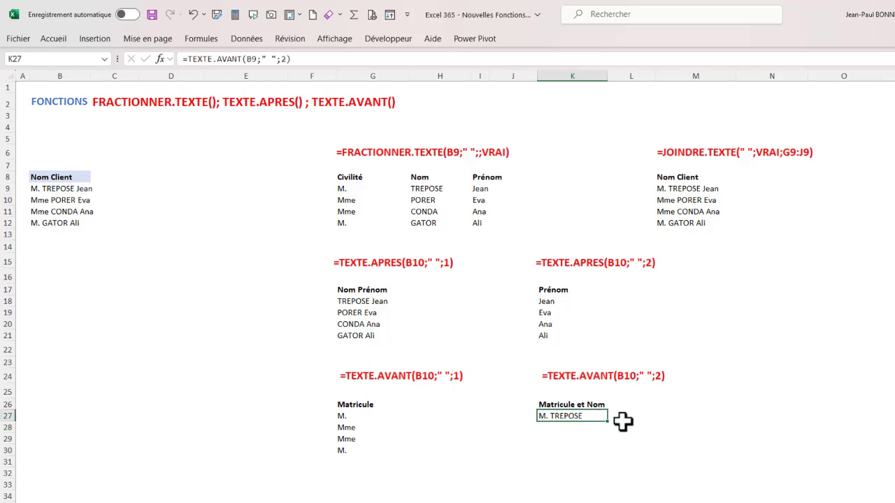
drag(605, 424, 605, 458)
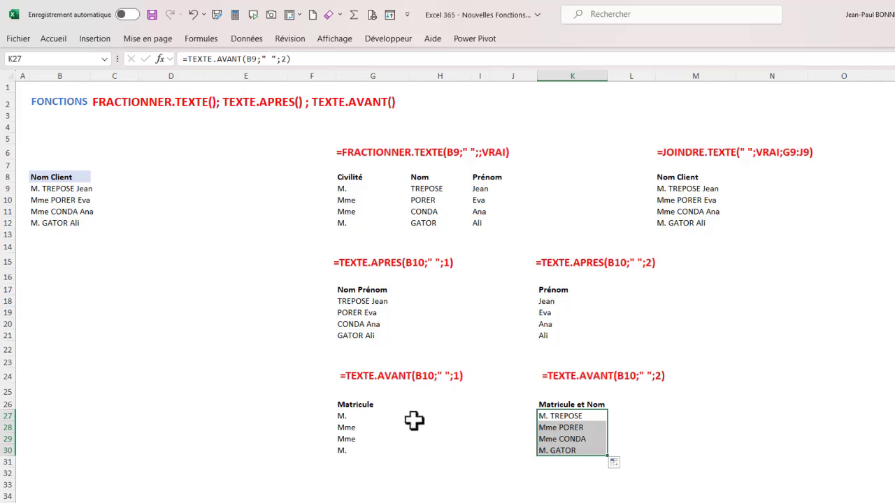
click(364, 262)
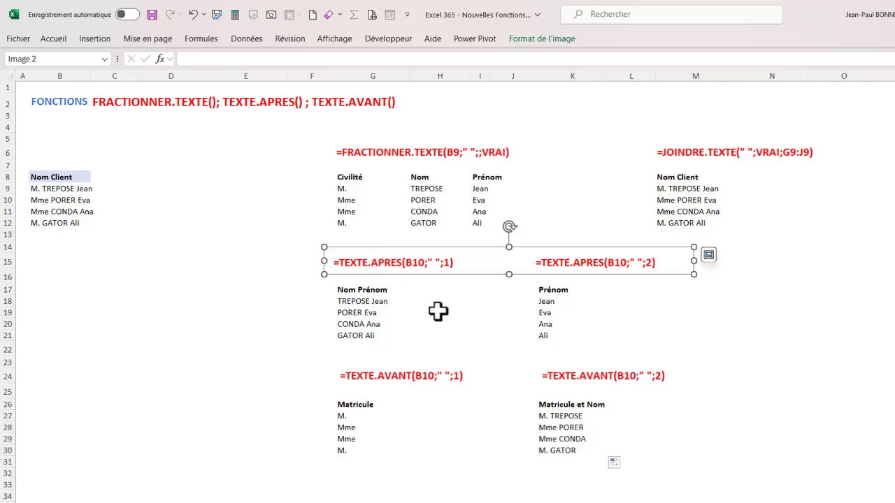
click(211, 392)
click(184, 349)
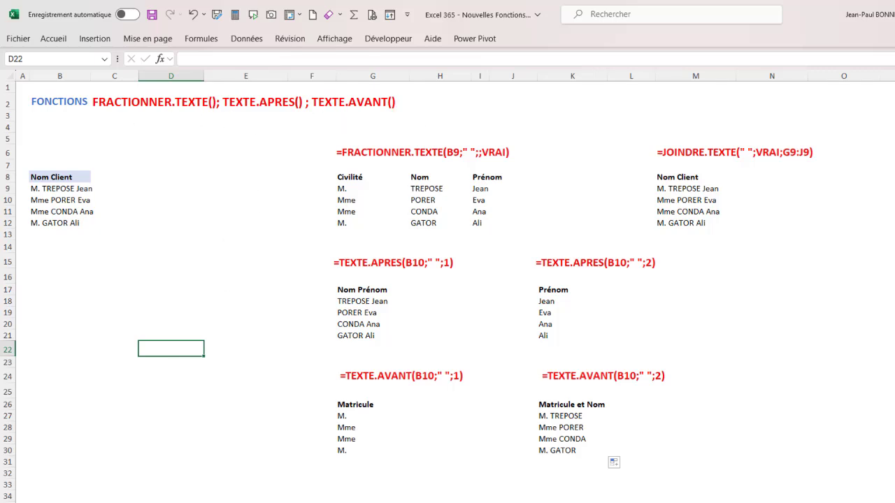
On the Exemple 3 sheet, stack the three Commercial tables vertically by entering =ASSEMB.V(B10:C14;B18:C22;B27:C31) in G9
key(ctrl+Page_Down)
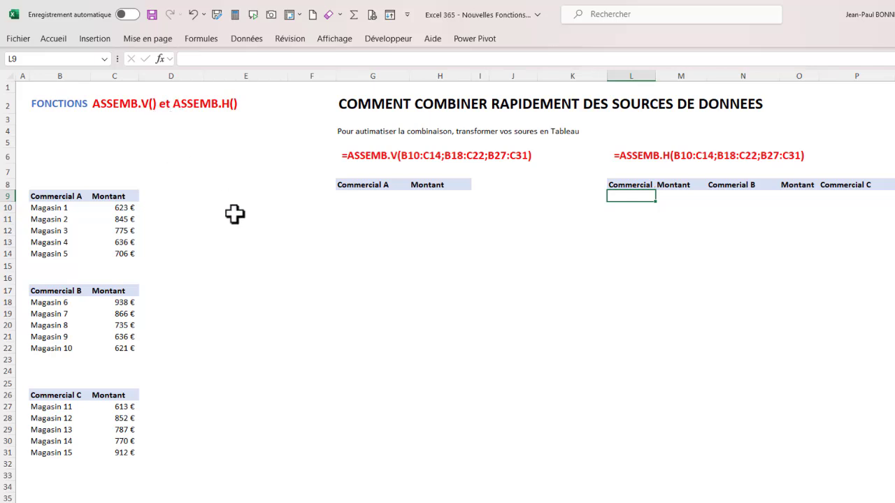
click(240, 160)
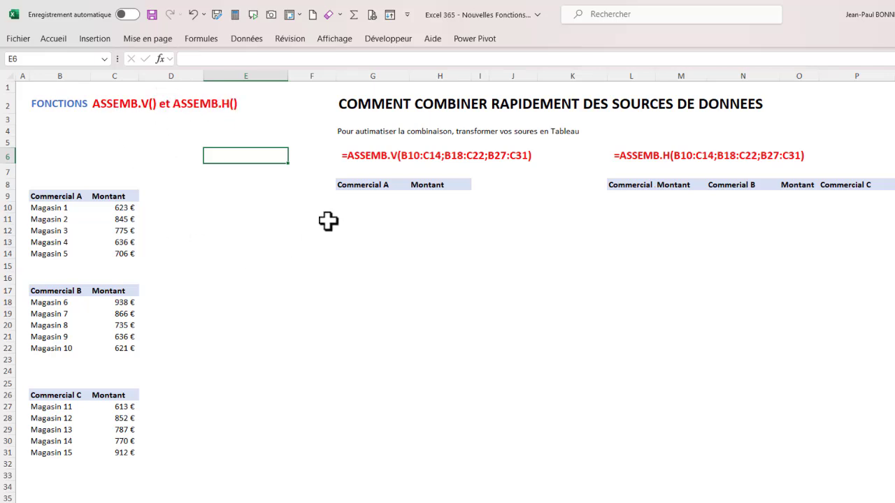
click(351, 195)
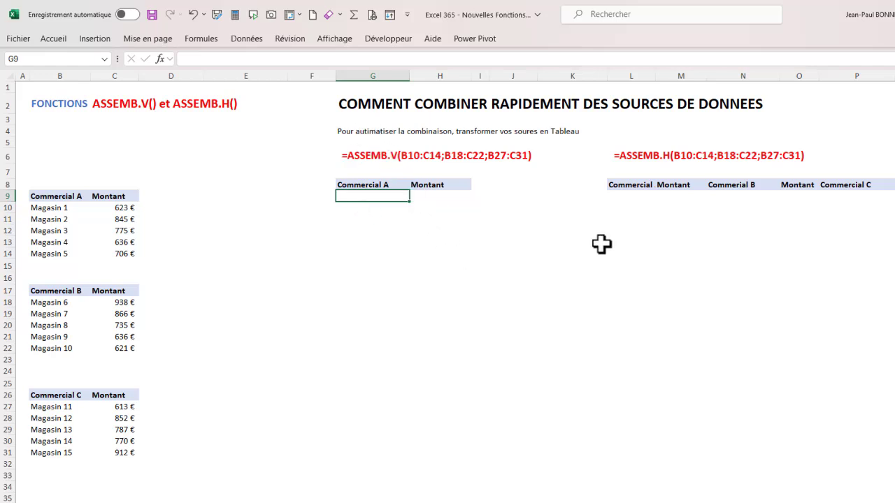
text(=AS)
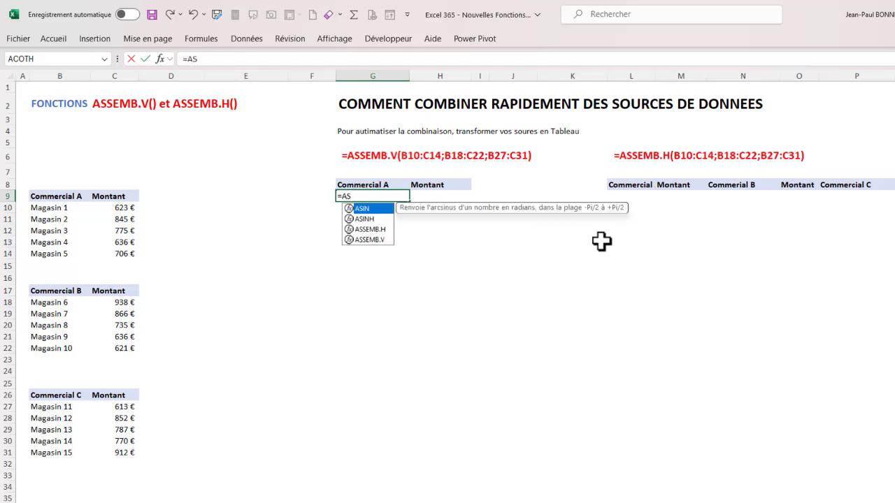
click(381, 240)
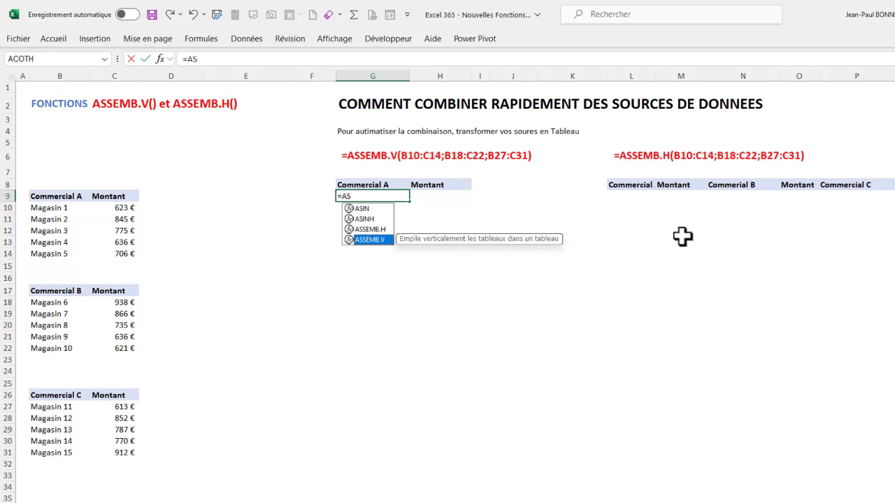
double_click(371, 240)
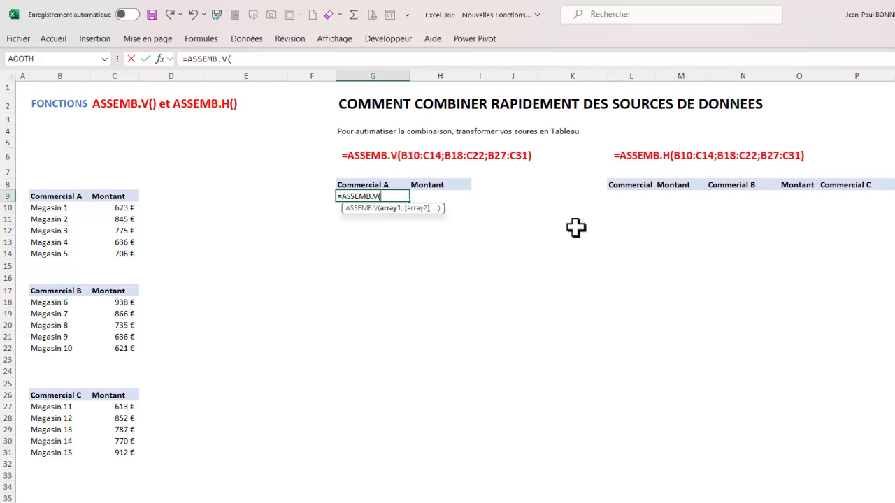
drag(36, 208, 105, 255)
text(;)
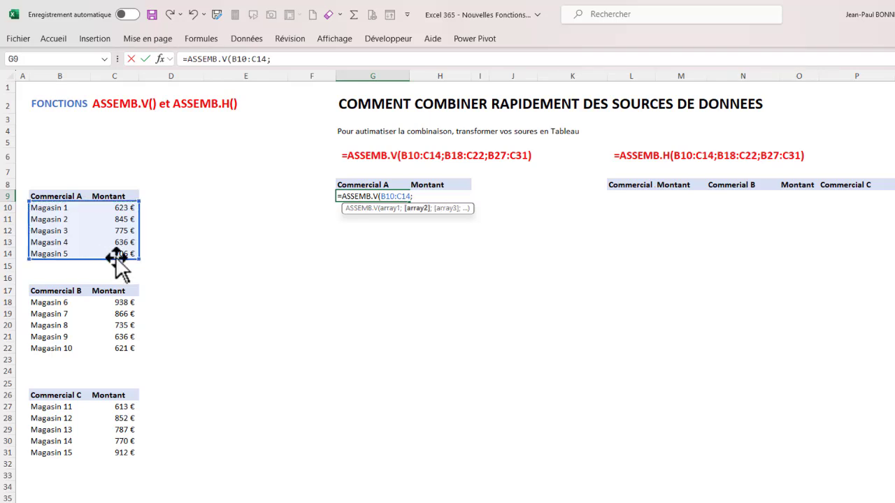
drag(51, 300, 116, 349)
text(;)
drag(50, 406, 132, 450)
text())
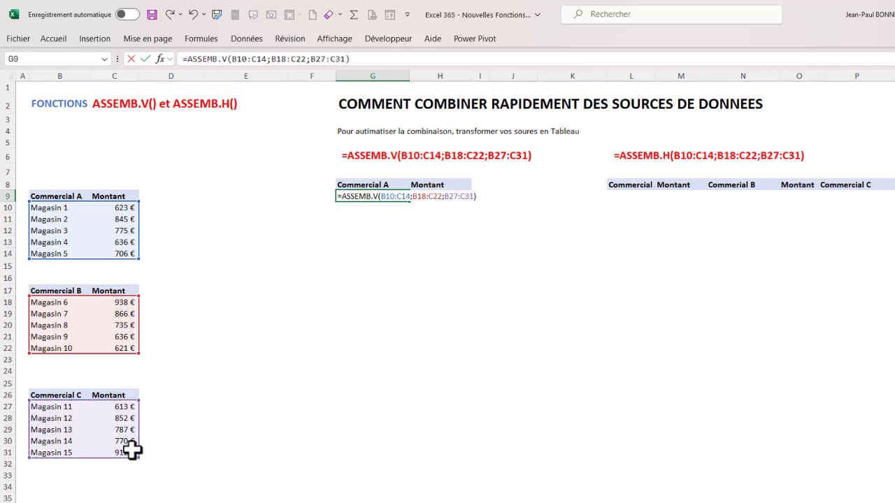
key(Return)
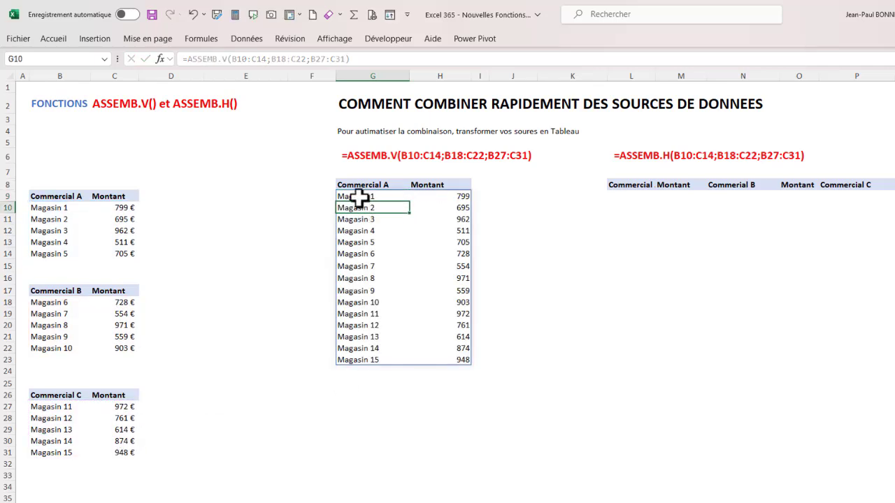
drag(351, 195, 462, 359)
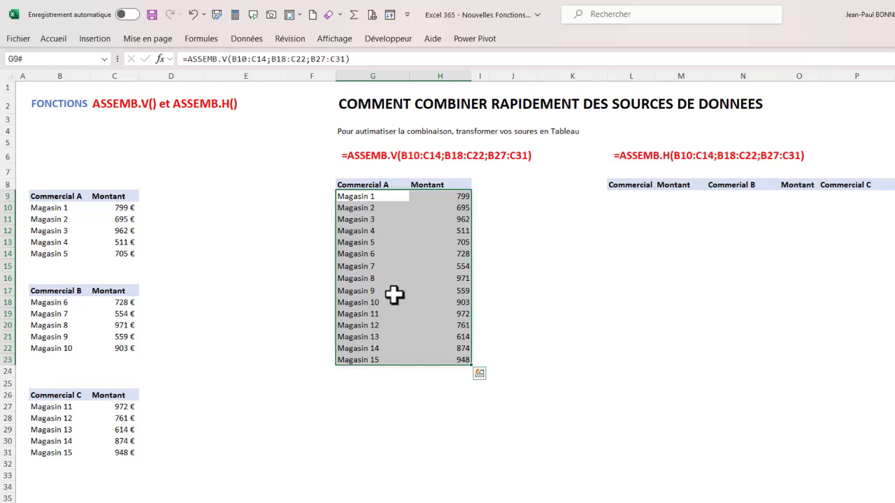
Combine the three Commercial tables side by side by entering =ASSEMB.H(B10:C14;B18:C22;B27:C31) in L9
click(620, 199)
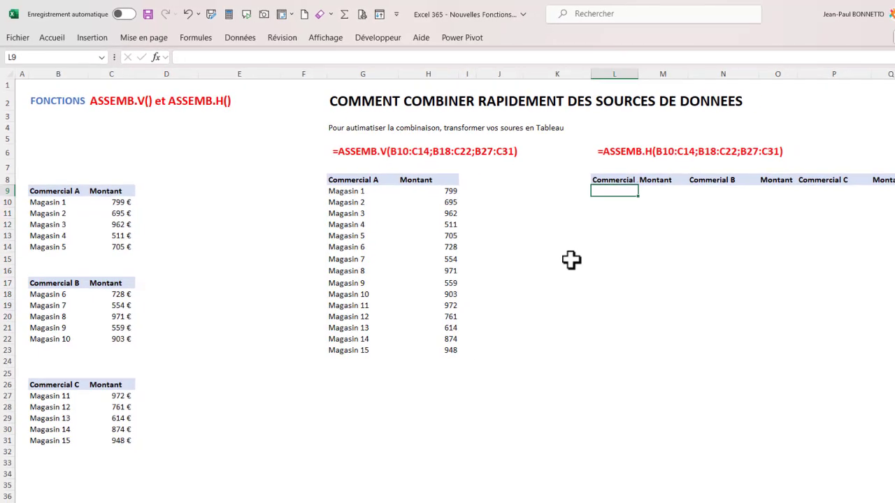
click(360, 196)
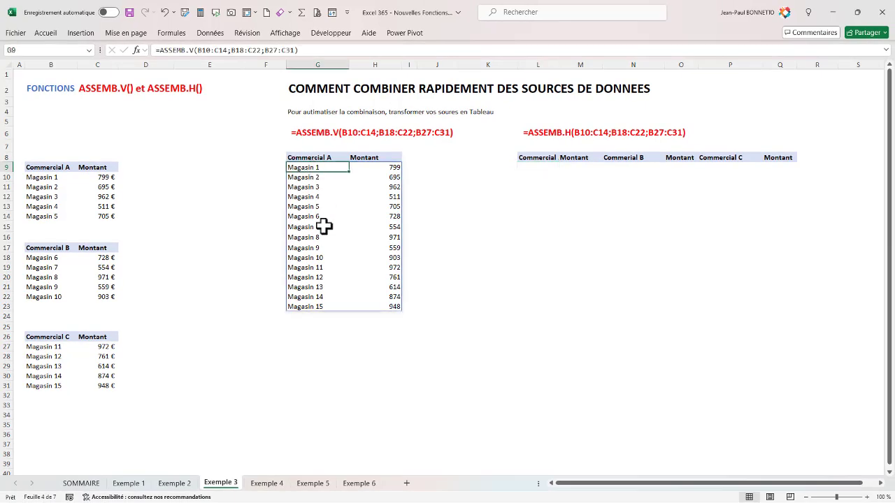
click(539, 169)
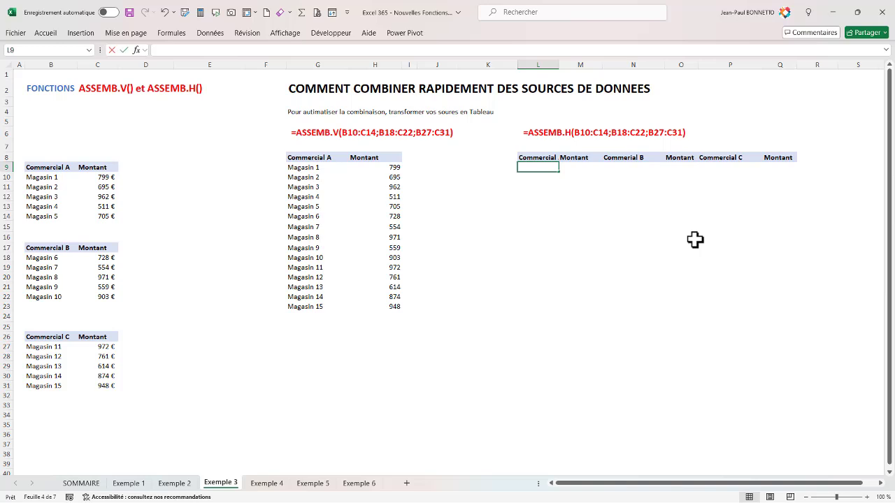
text(=as)
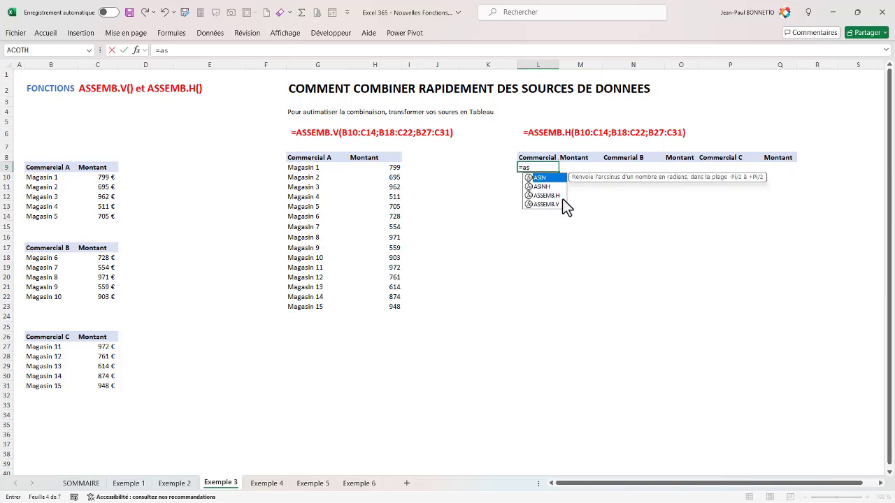
double_click(549, 196)
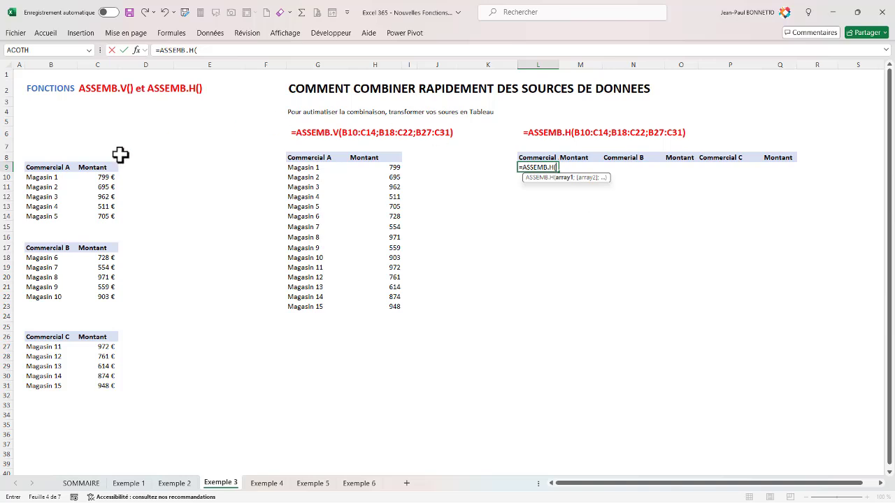
drag(32, 176, 93, 216)
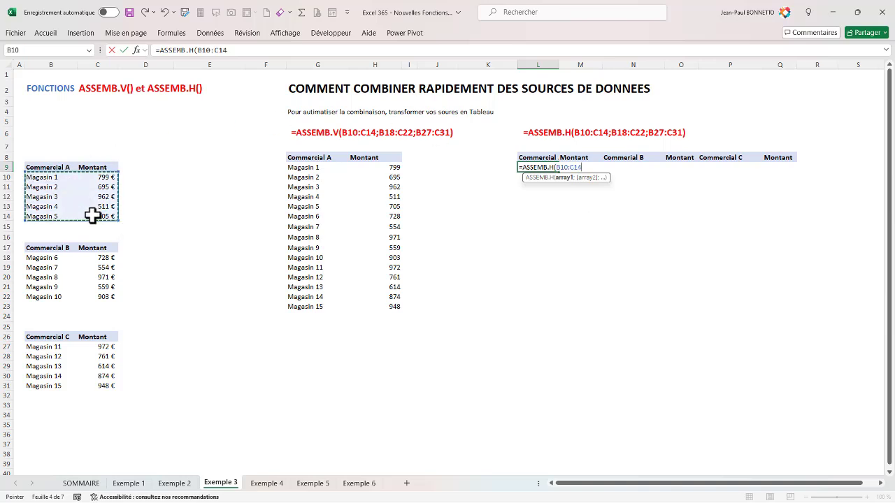
text(;)
drag(46, 256, 83, 294)
text(;)
drag(47, 347, 87, 378)
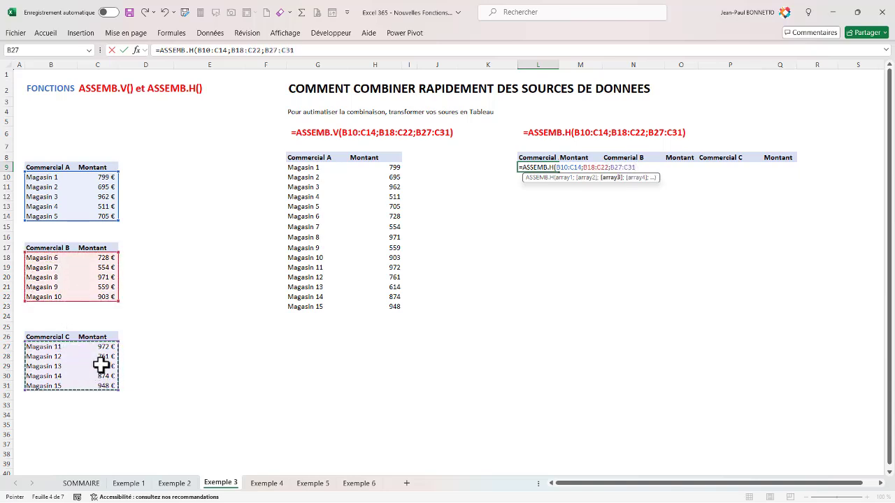
key(Return)
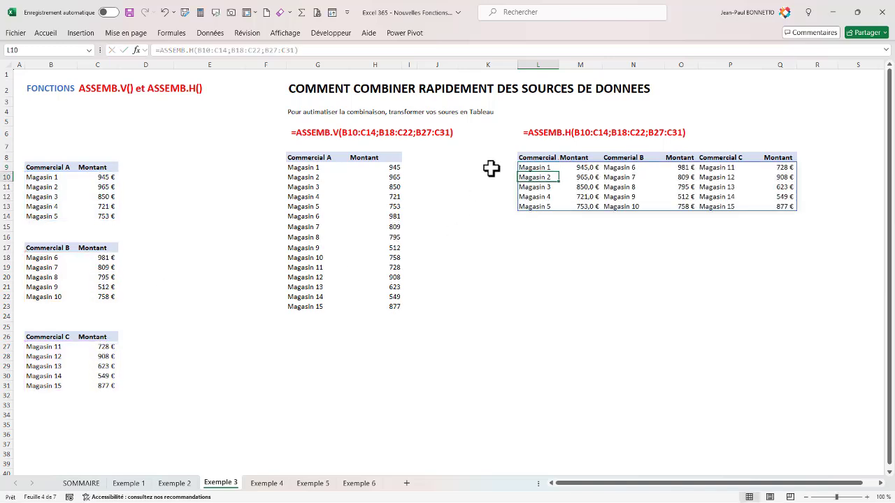
Examine the Commercial A, B and C blocks placed side by side in L9:Q13
drag(532, 167, 581, 207)
drag(620, 170, 769, 211)
click(734, 171)
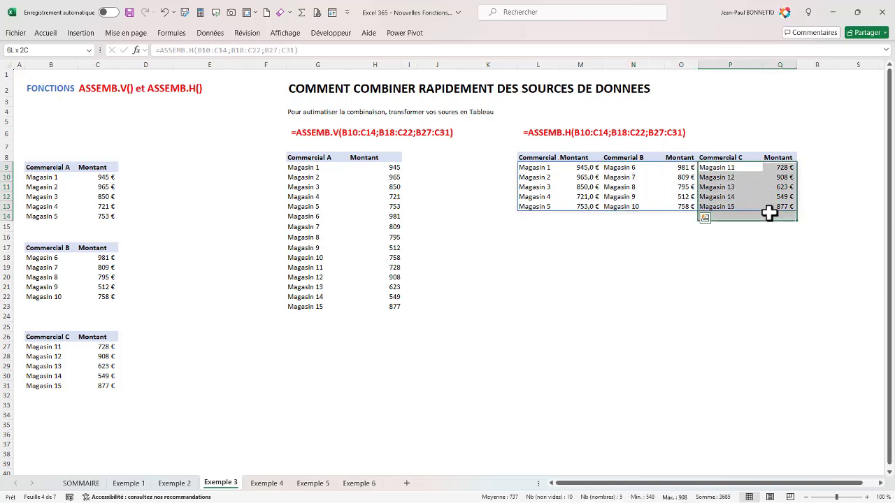
click(480, 275)
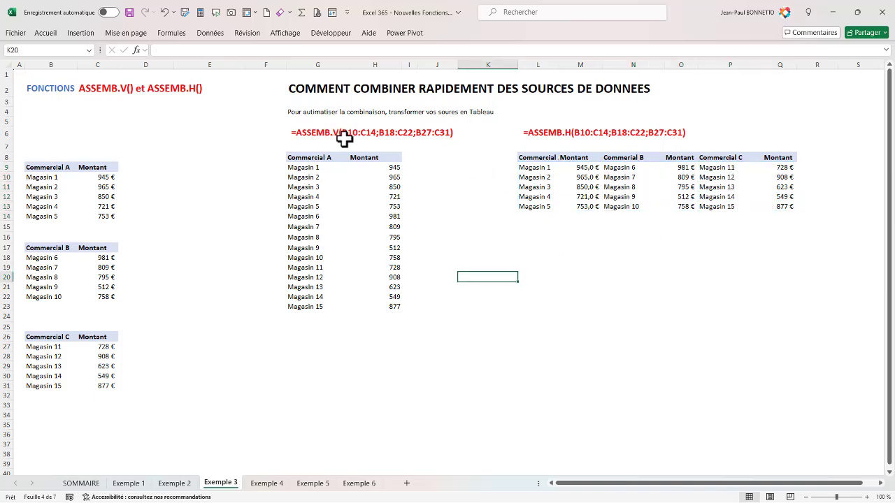
click(489, 208)
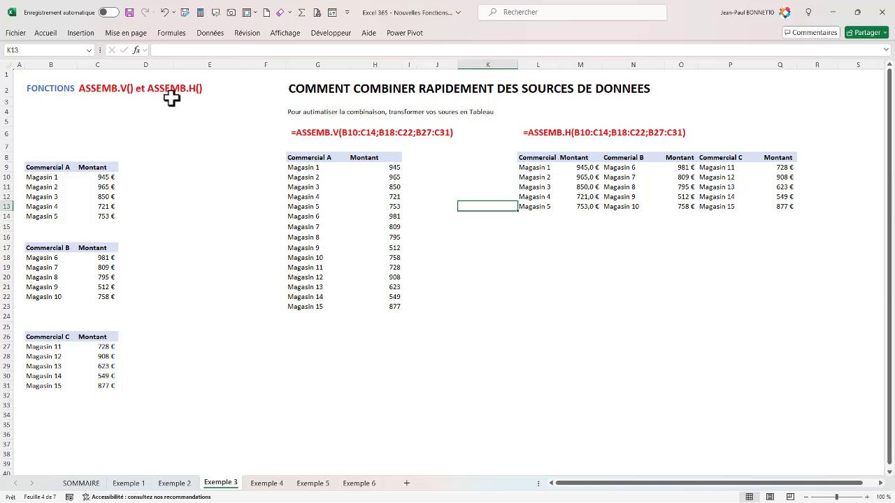
On the Exemple 4 sheet, enter =ORGA.LIGNES(B9:G9;3) in L10 to wrap the data row into rows of three values
click(267, 484)
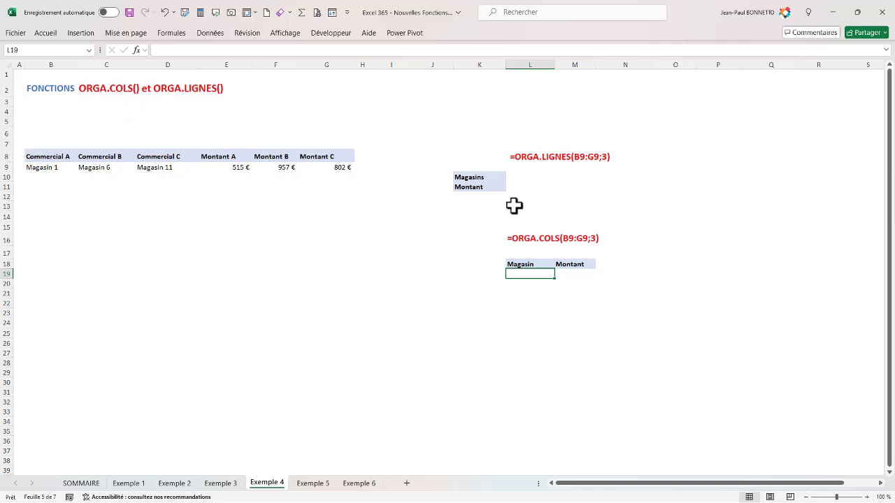
click(527, 177)
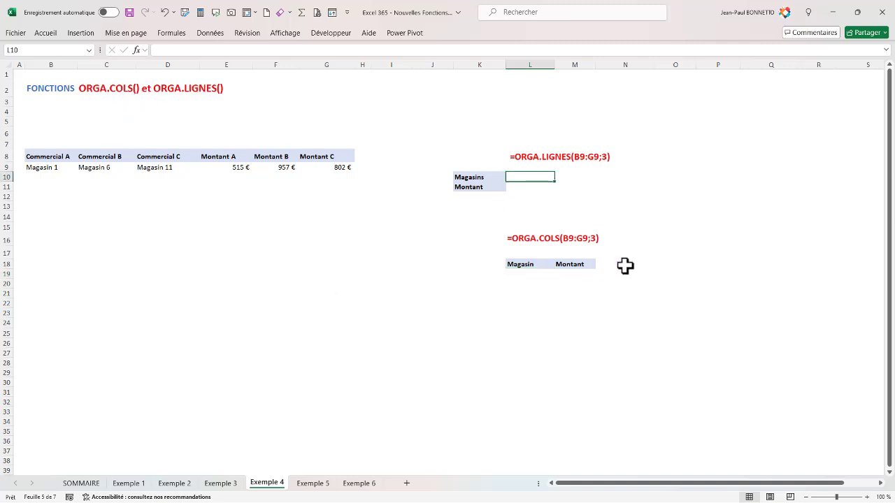
text(=or)
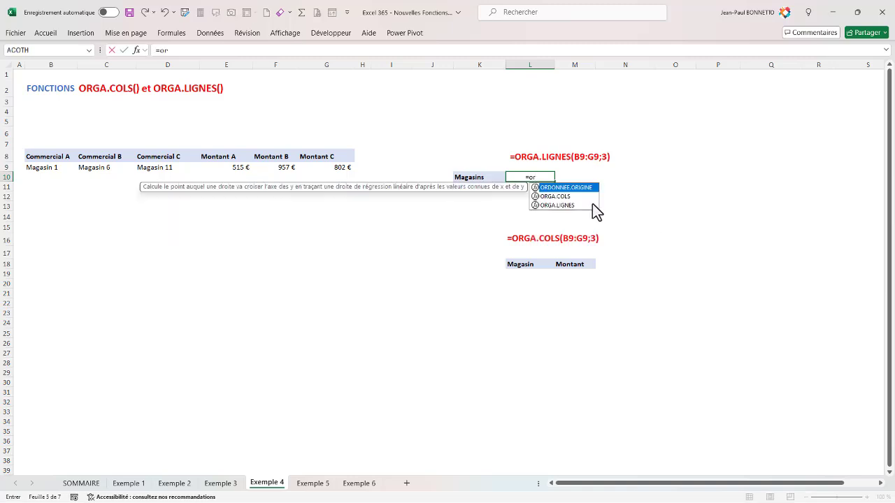
double_click(559, 206)
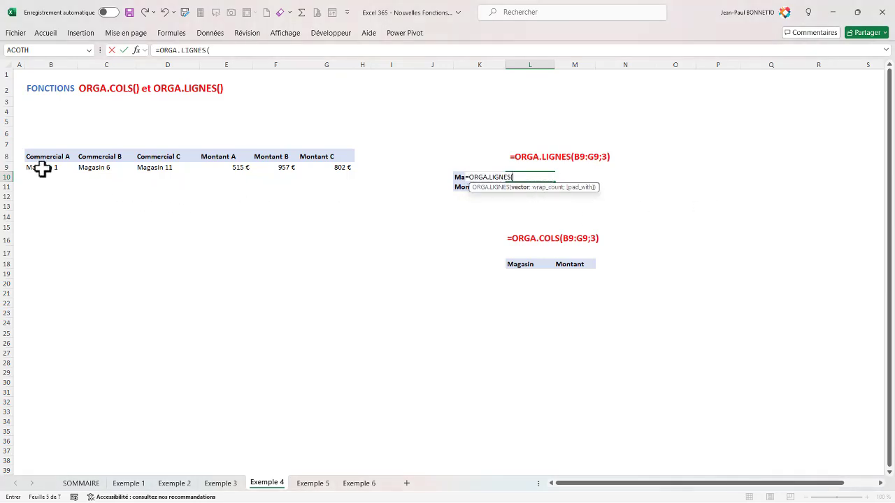
drag(40, 167, 327, 170)
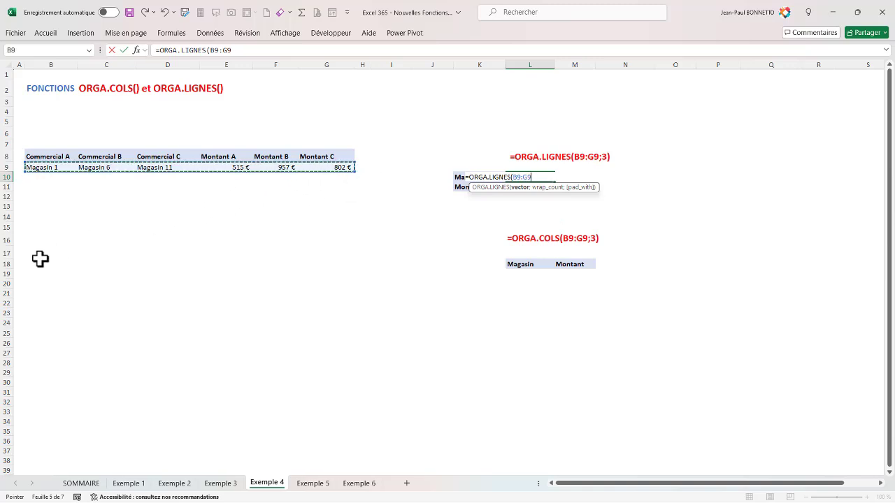
text(;3)
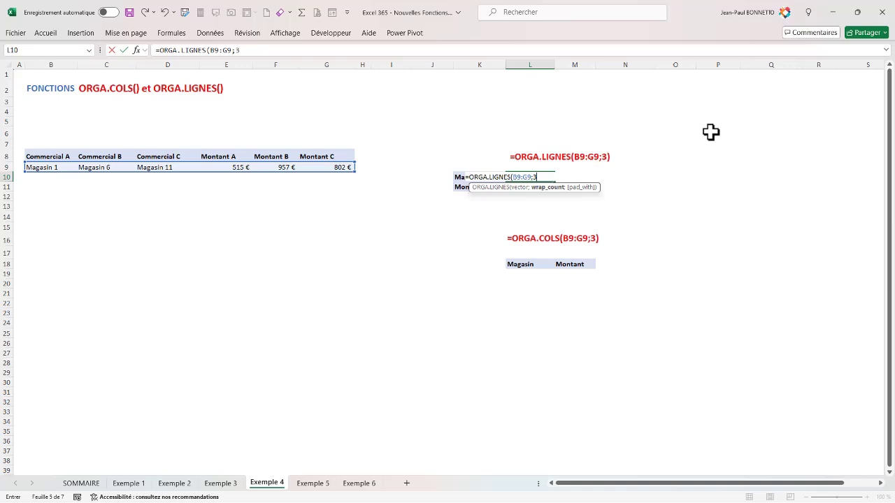
text())
key(Return)
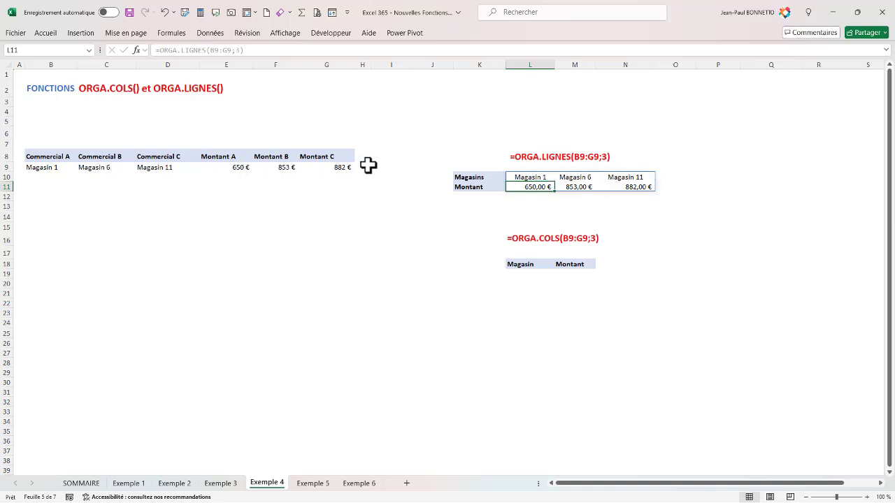
drag(675, 187, 717, 187)
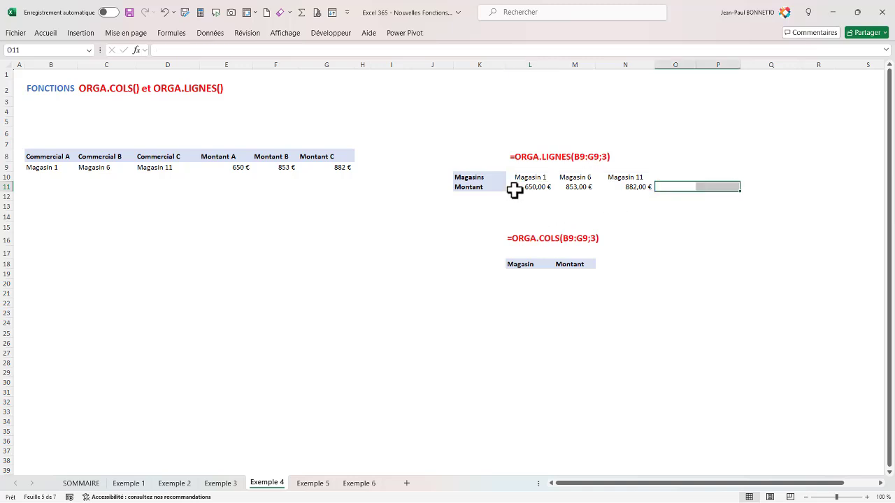
Enter =ORGA.COLS(B9:G9;3) in L19 under Magasin to wrap the data row into columns of three values
click(551, 275)
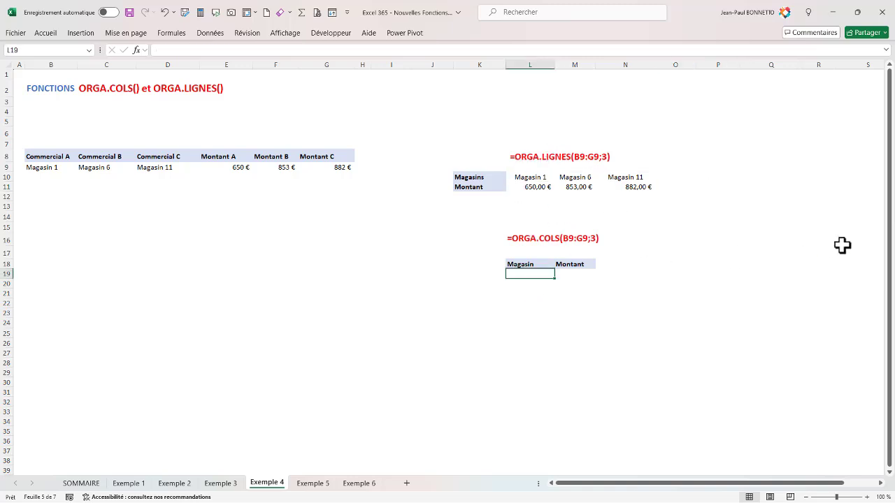
text(=OR)
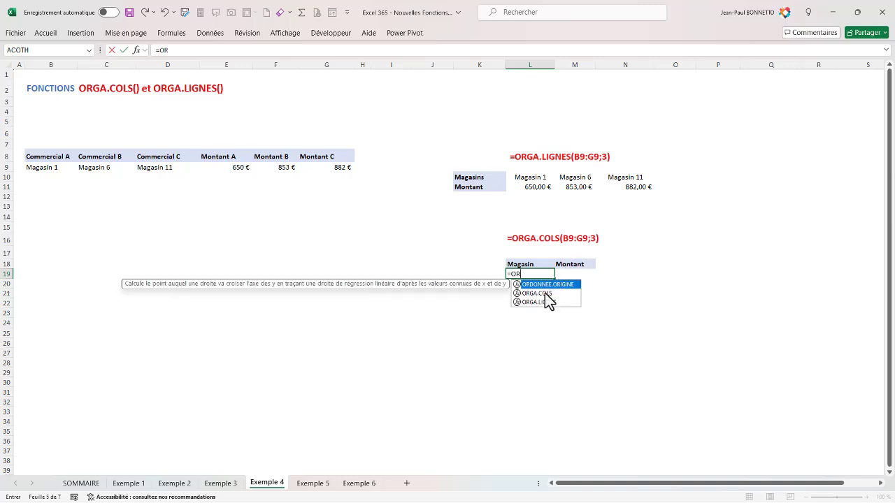
double_click(545, 294)
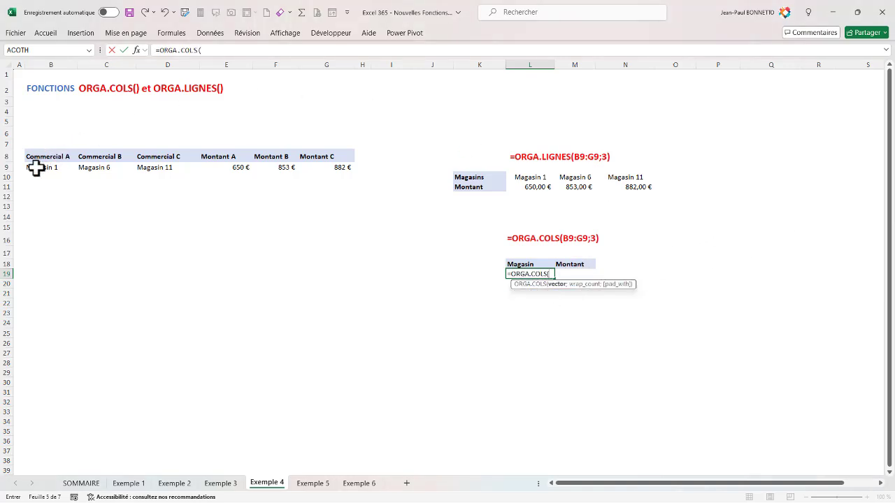
drag(36, 167, 334, 171)
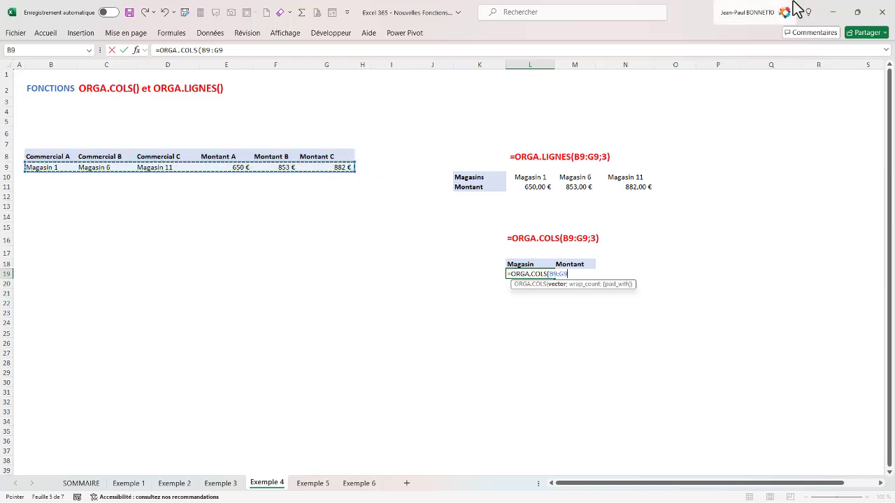
text(;)
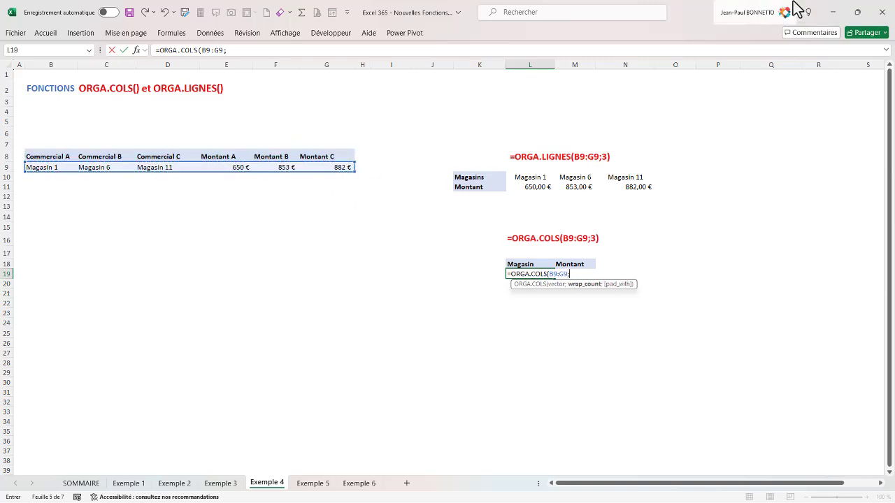
text(3))
key(Return)
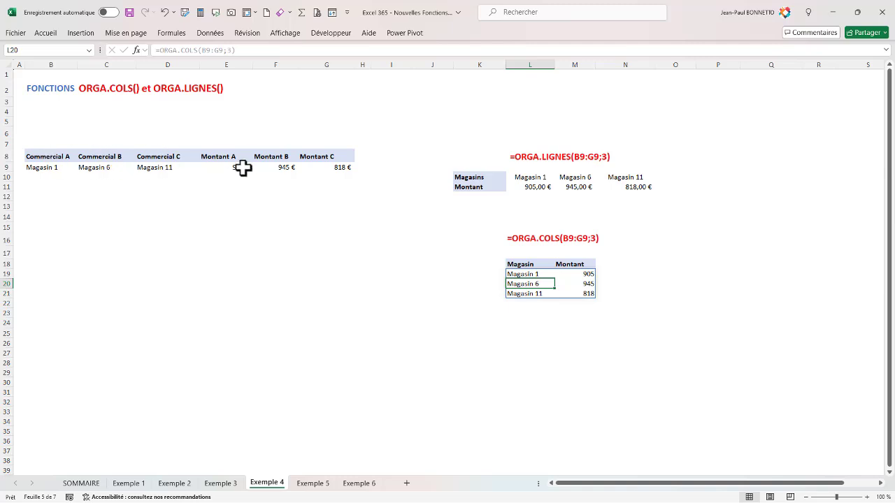
Review the ORGA.COLS result in L19:M21 on Exemple 4 and revisit the combined tables on the Exemple 3 sheet
drag(524, 273, 586, 294)
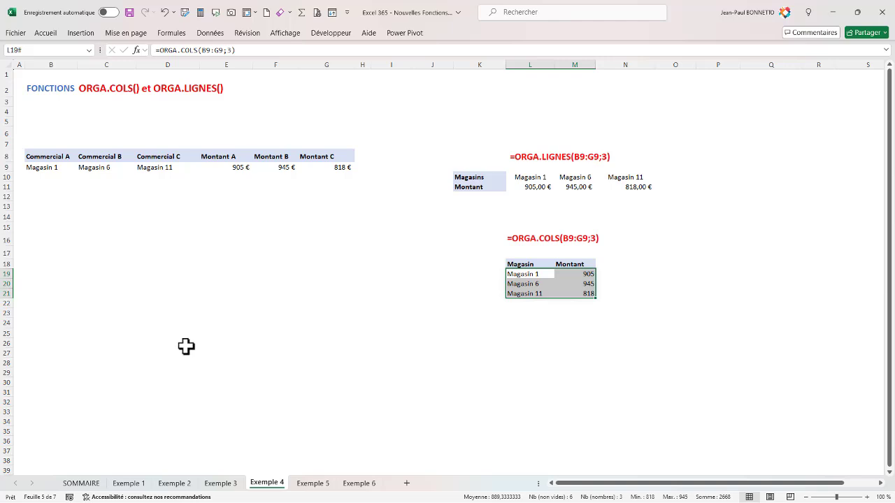
click(208, 227)
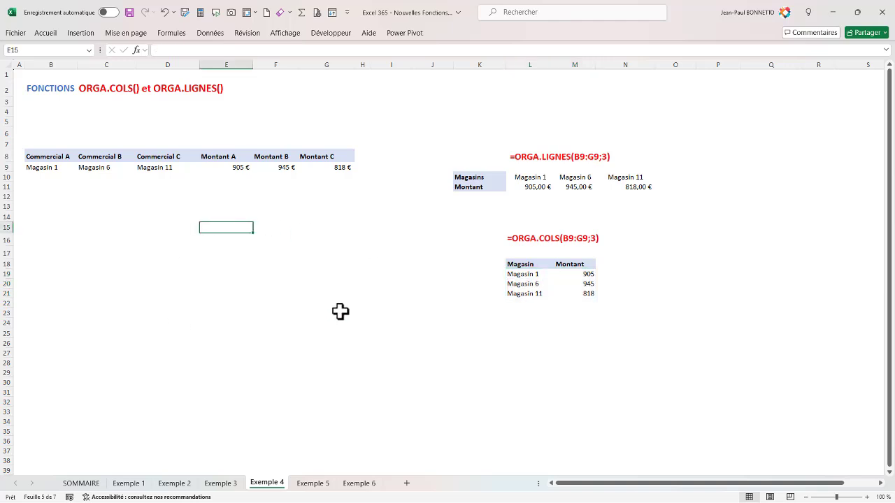
click(221, 483)
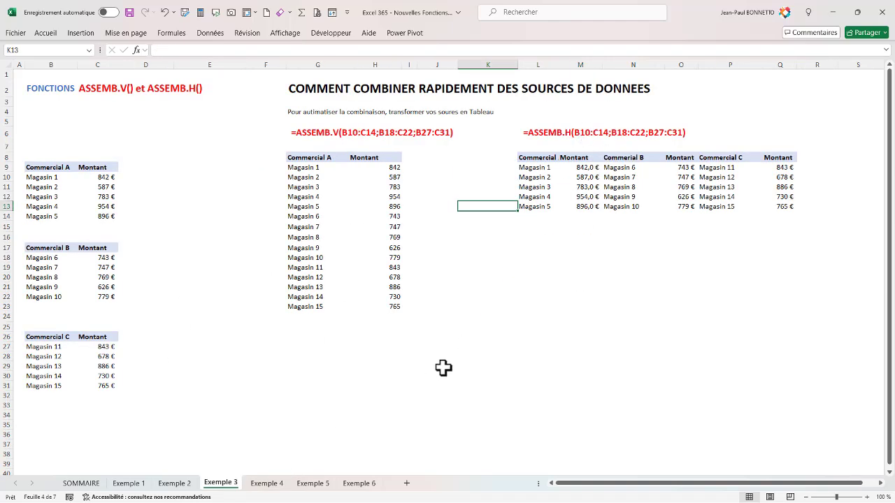
click(266, 484)
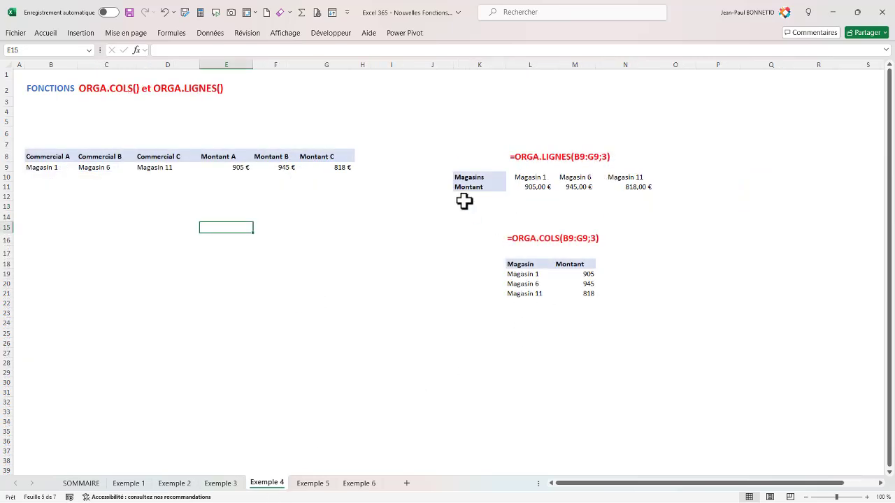
drag(79, 112, 195, 121)
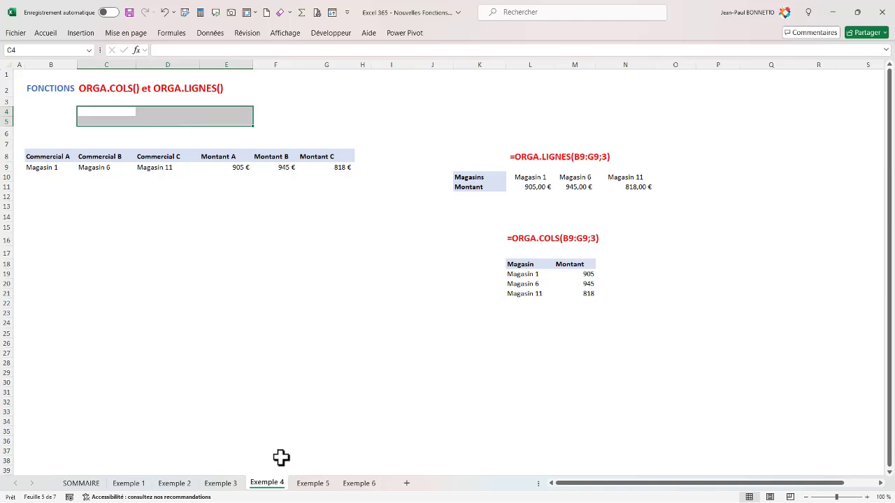
On the Exemple 5 sheet, enter =CHOISIRCOLS(B9:E18;2;4) in I9 to extract the Magasin and Montant columns
click(314, 488)
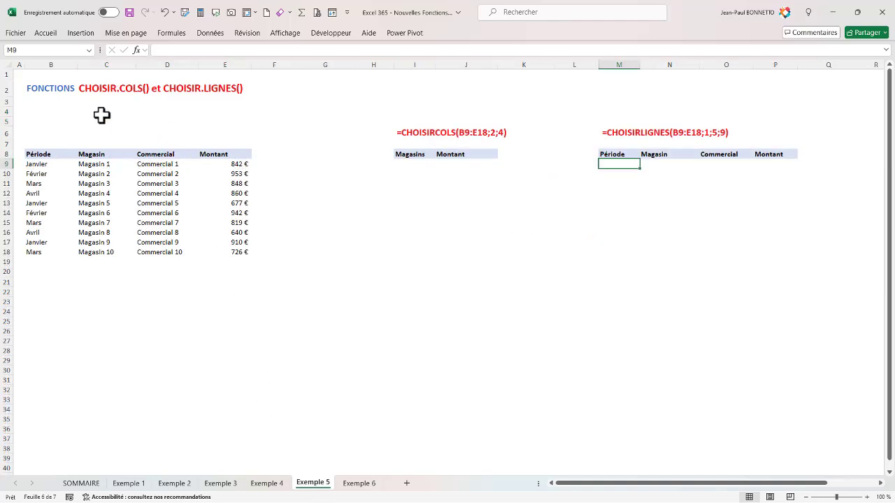
click(150, 121)
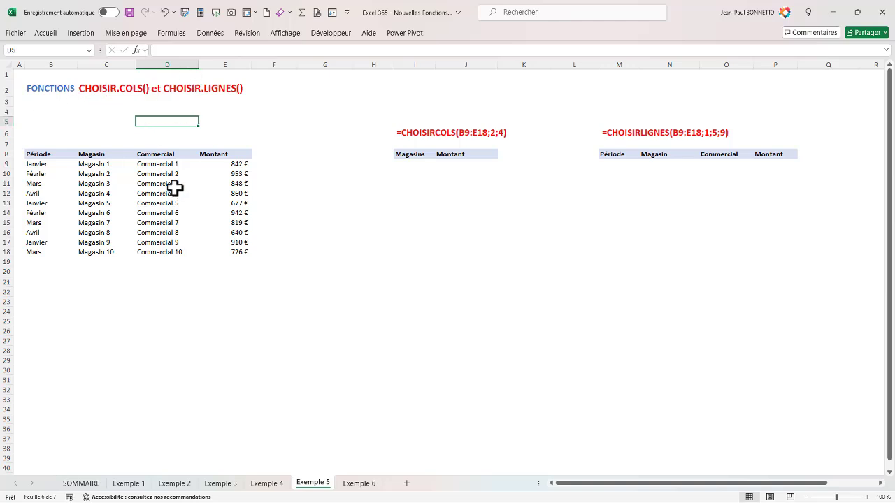
click(404, 165)
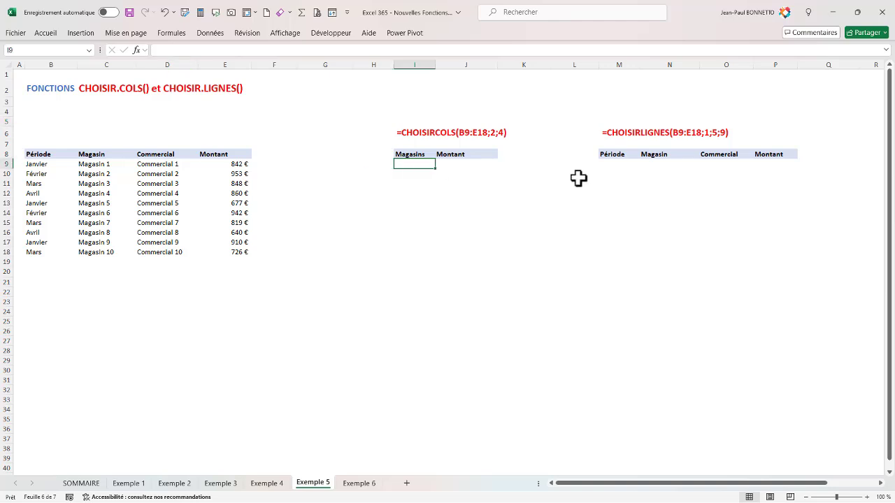
text(=)
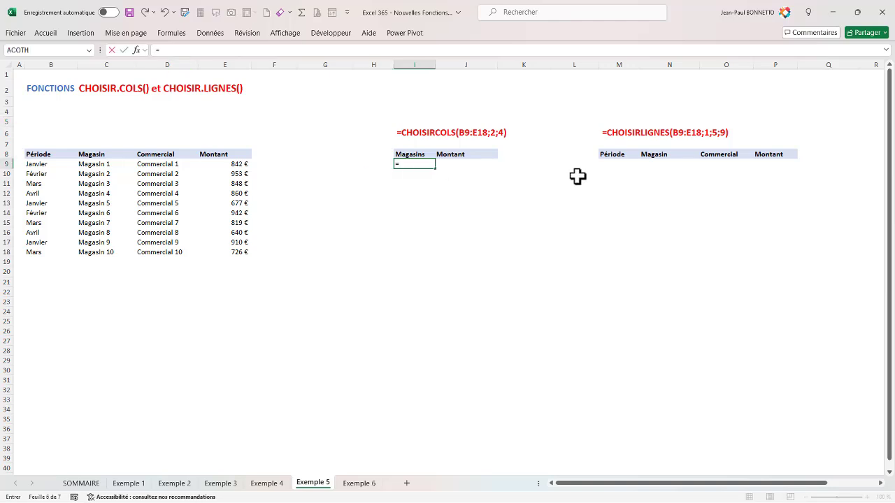
text(choi)
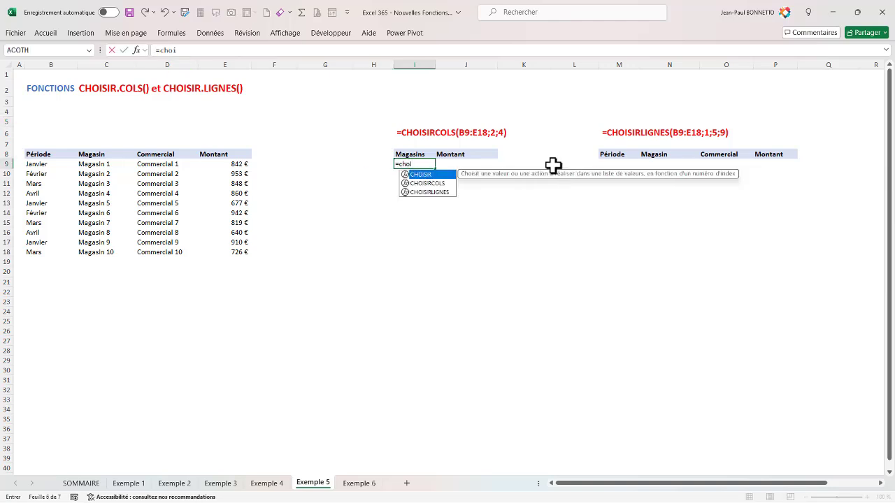
double_click(436, 184)
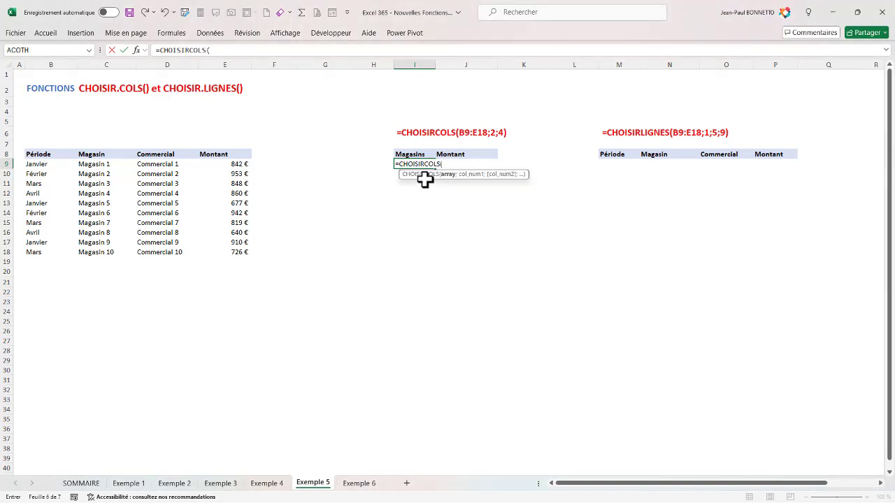
key(BackSpace)
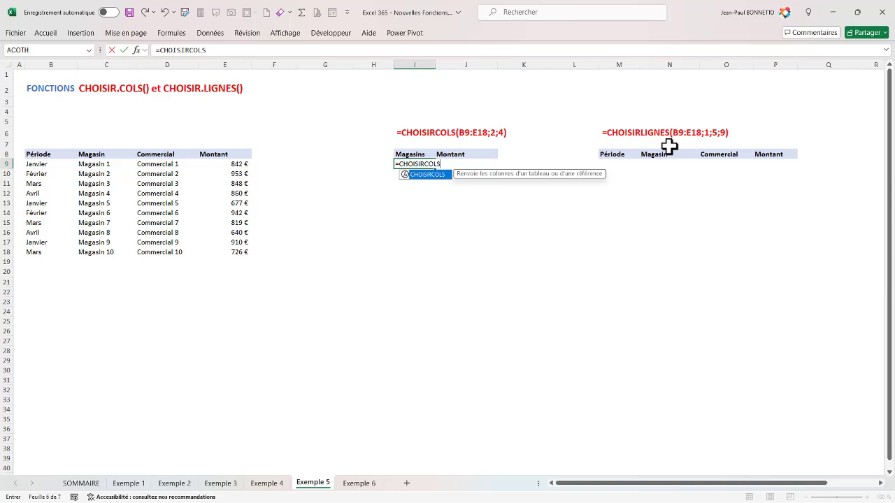
text(()
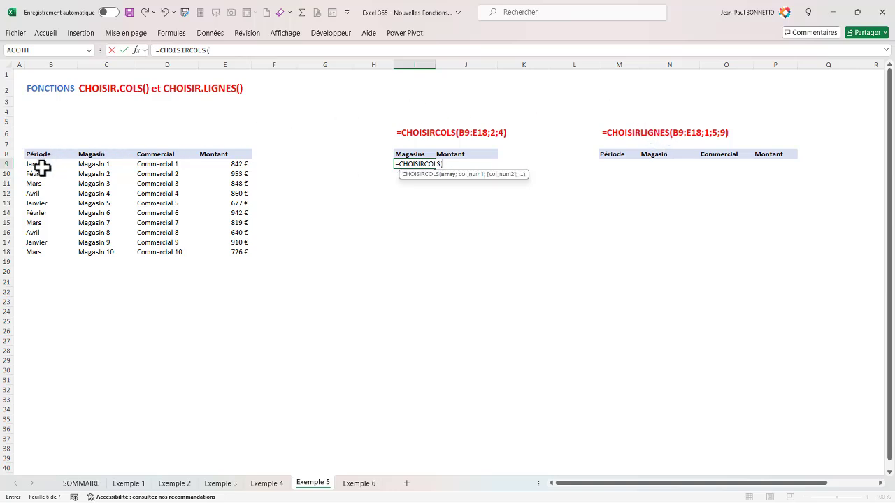
drag(38, 164, 222, 253)
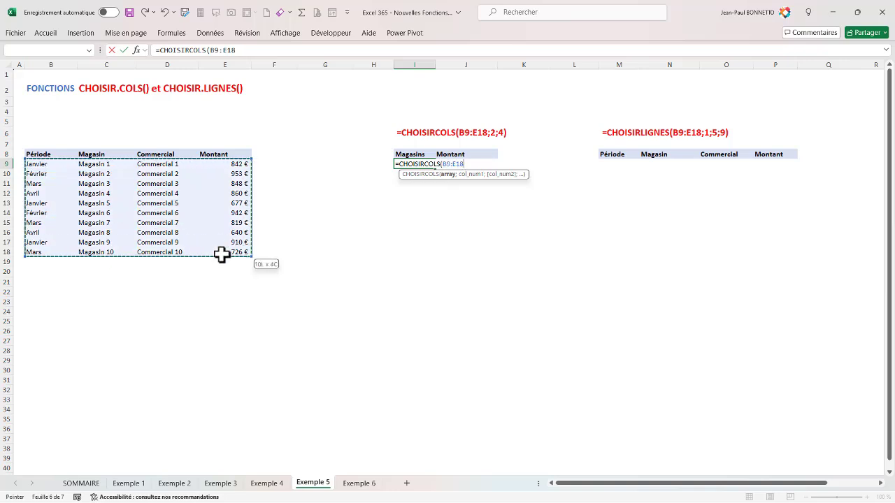
text(;)
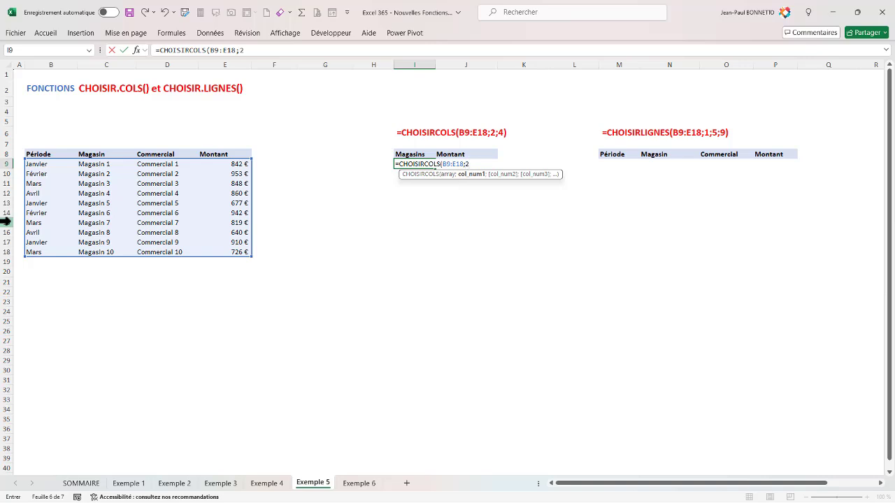
text(2;)
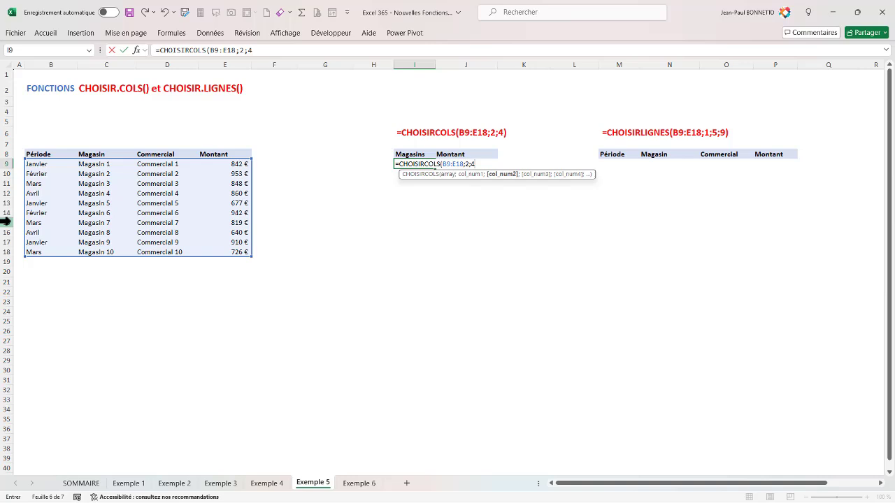
text(4))
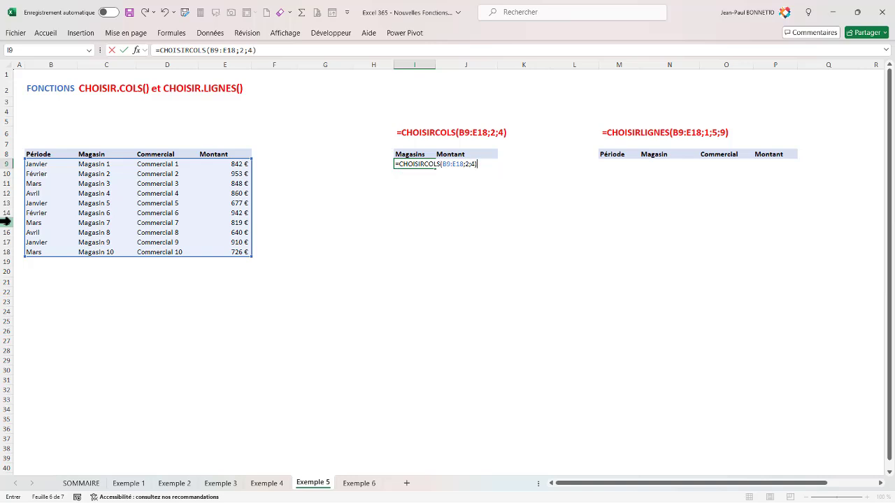
key(Return)
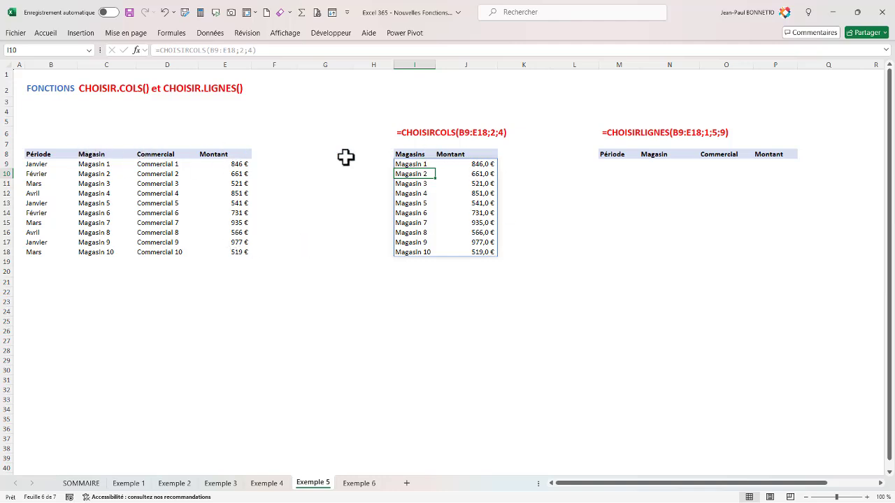
Compare the source table's Magasin and Montant columns with the columns extracted in I8:J18
drag(96, 154, 93, 242)
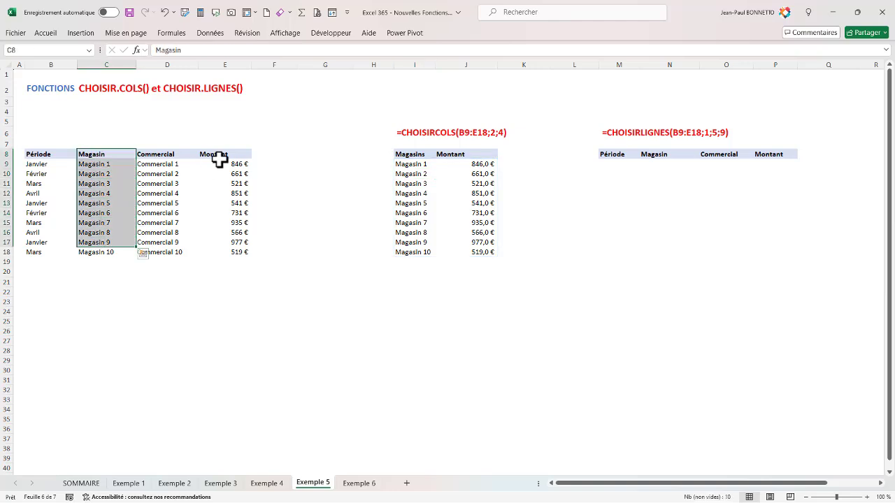
drag(219, 159, 223, 254)
click(408, 154)
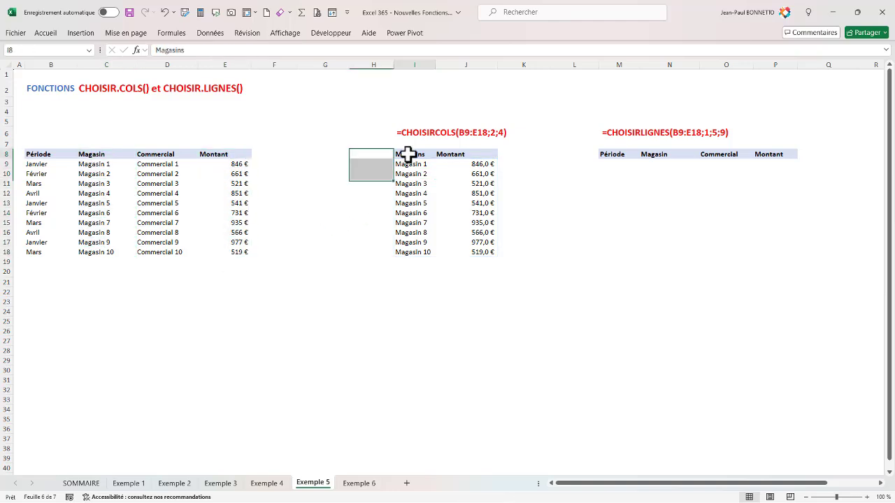
drag(408, 154, 409, 251)
drag(461, 155, 464, 255)
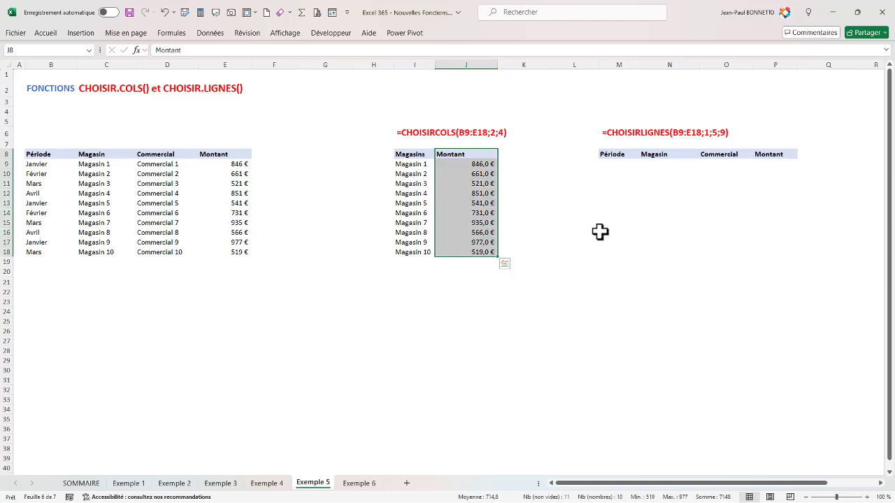
Enter =CHOISIRLIGNES(B9:E18;1;5;9) in M9 under Période to extract rows 1, 5 and 9 of the source table
click(605, 173)
click(620, 163)
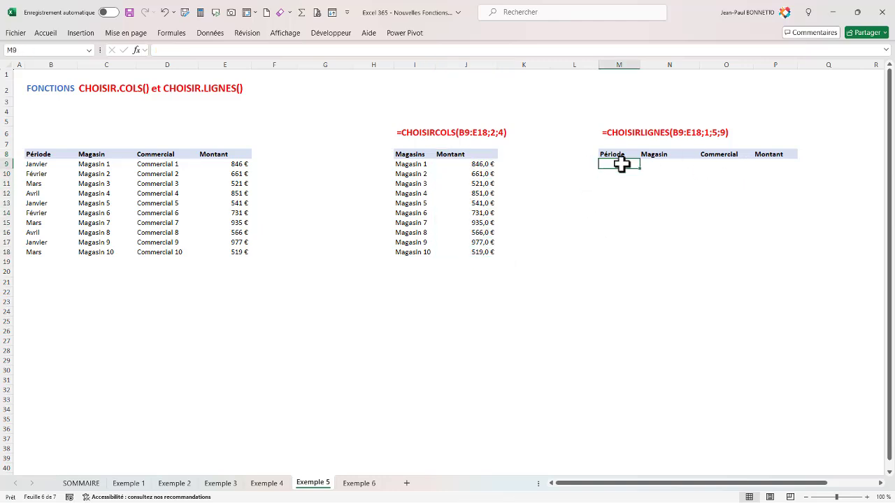
text(=ch)
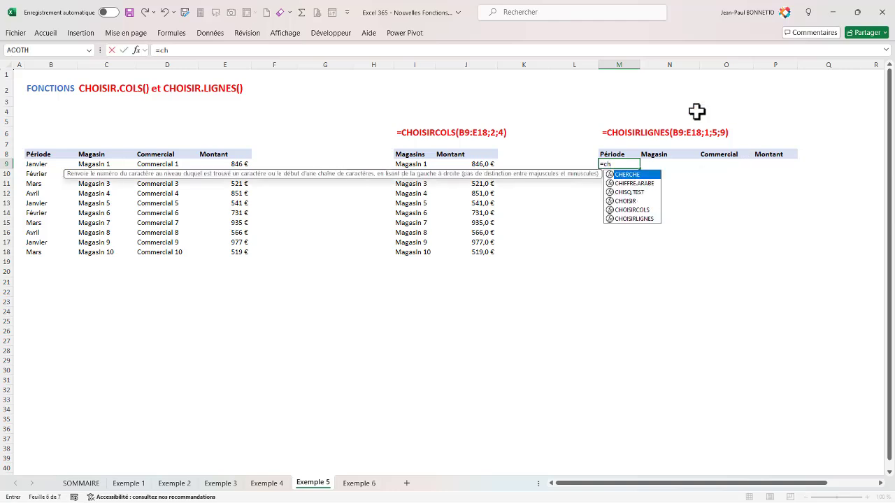
double_click(641, 218)
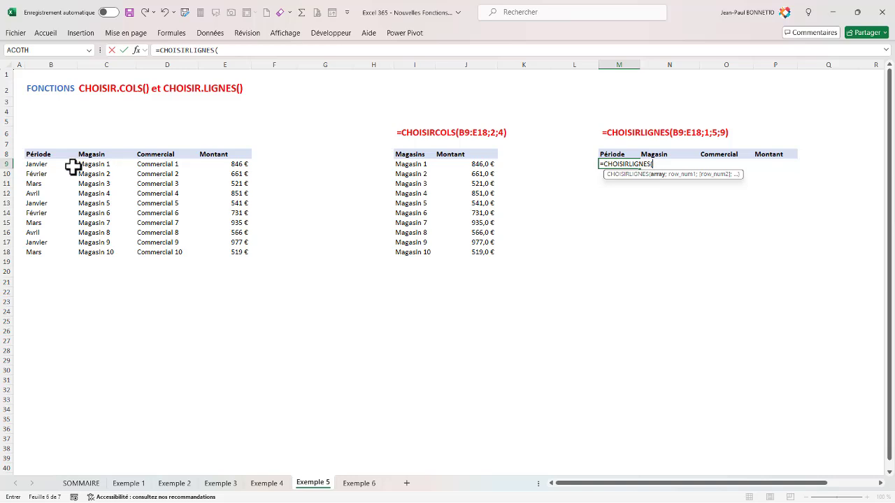
drag(35, 165, 242, 254)
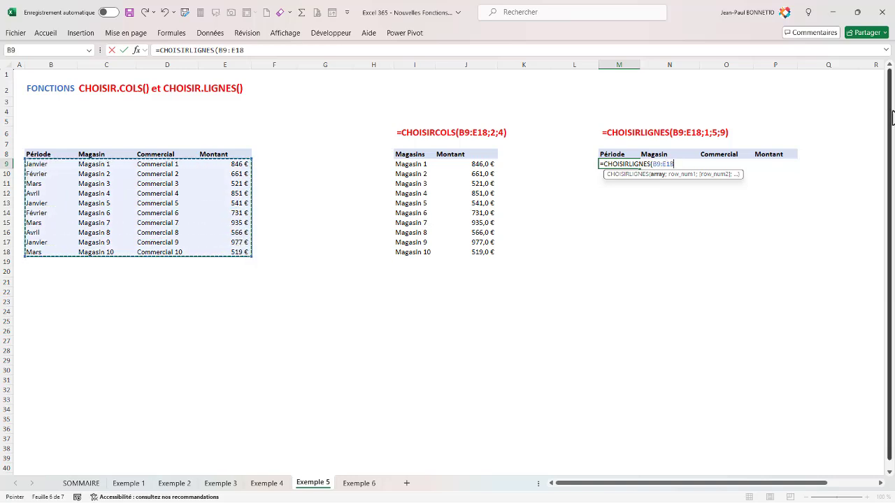
text(;)
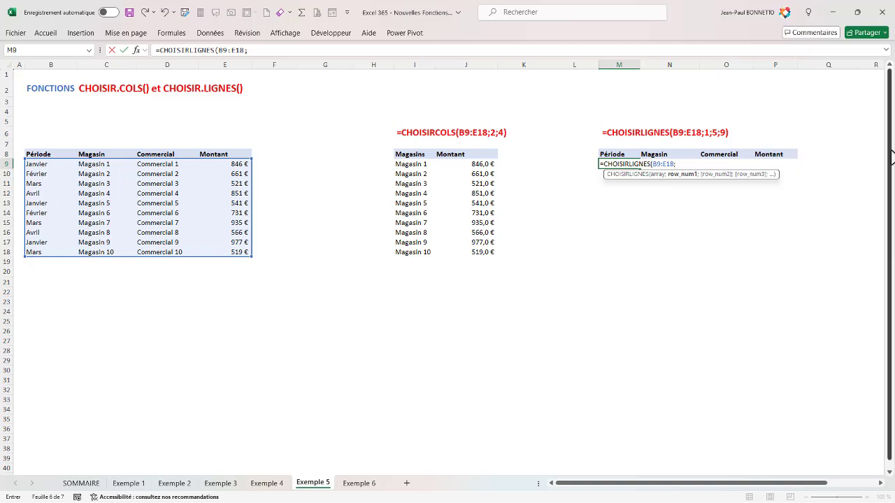
text(;5;)
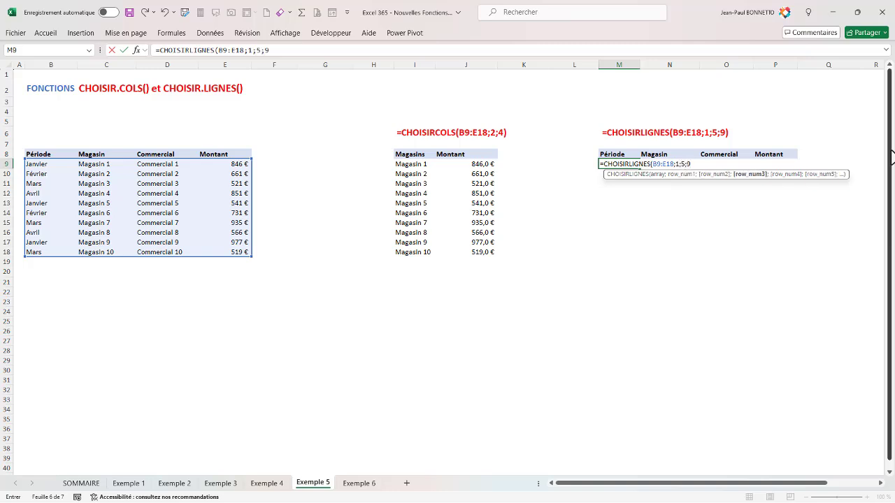
text(9))
key(Return)
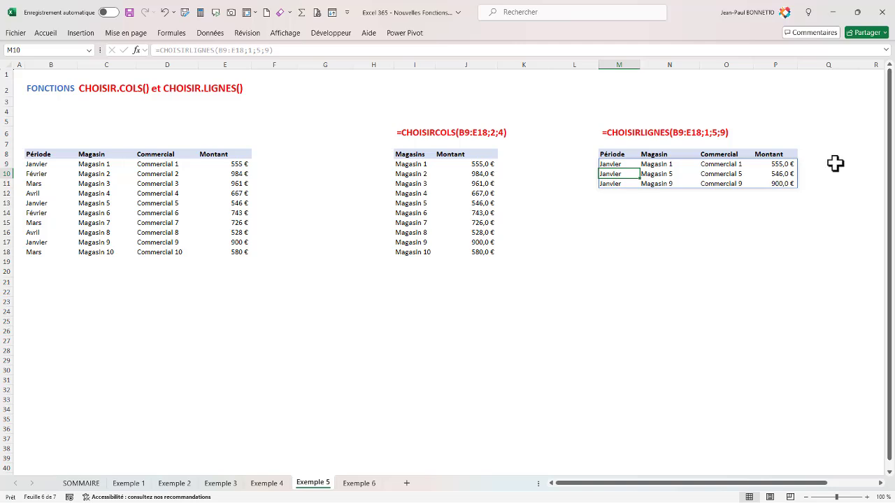
Compare the rows extracted in M9:P11 with the first, fifth and ninth data rows of the source table
drag(608, 165, 783, 183)
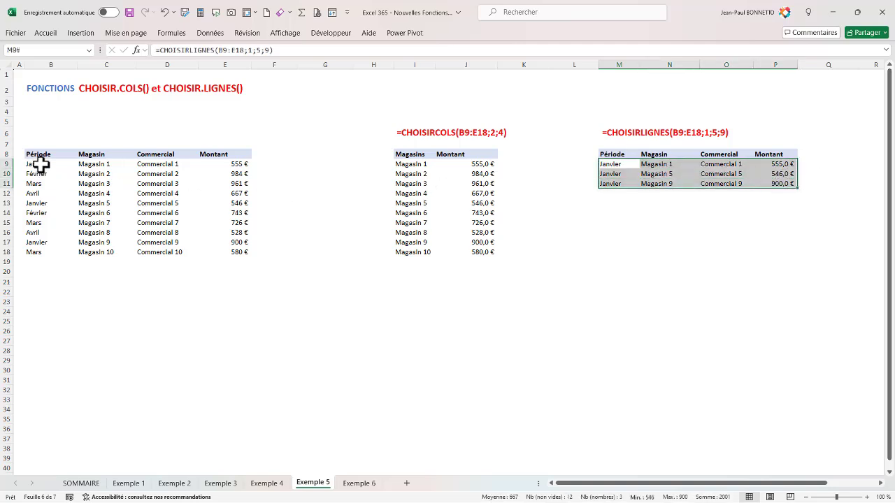
drag(40, 163, 85, 165)
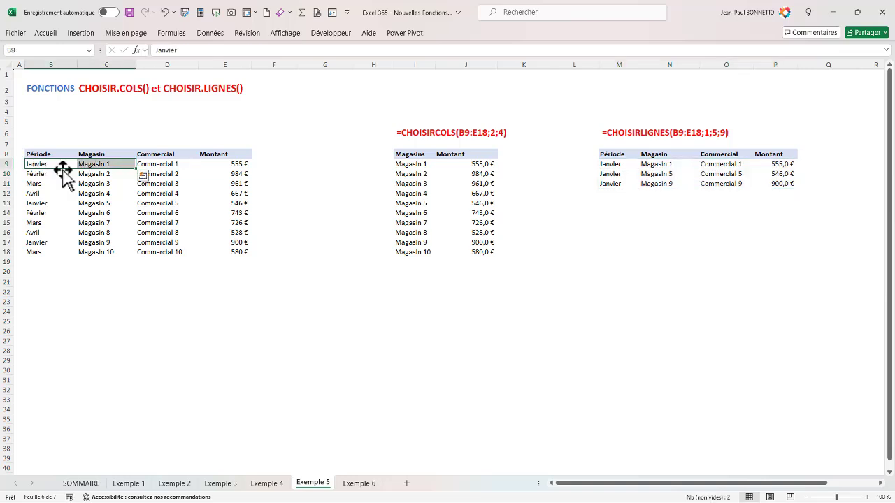
click(33, 202)
drag(33, 202, 100, 202)
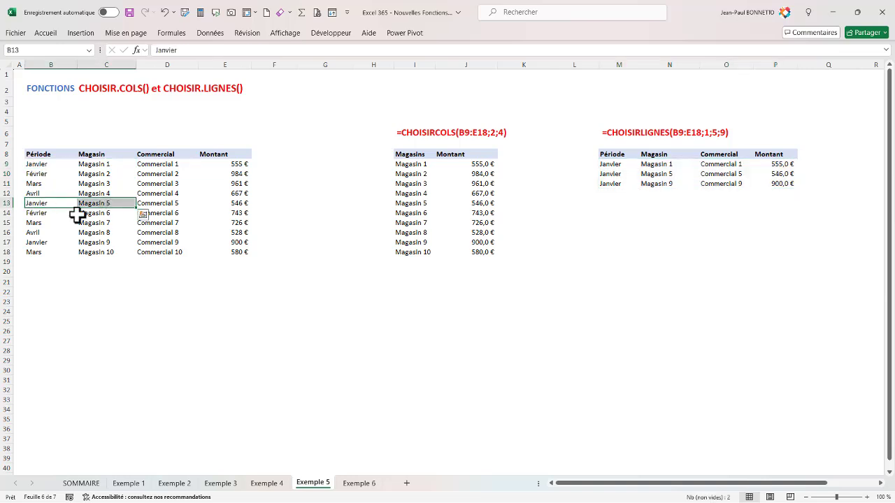
drag(32, 244, 195, 244)
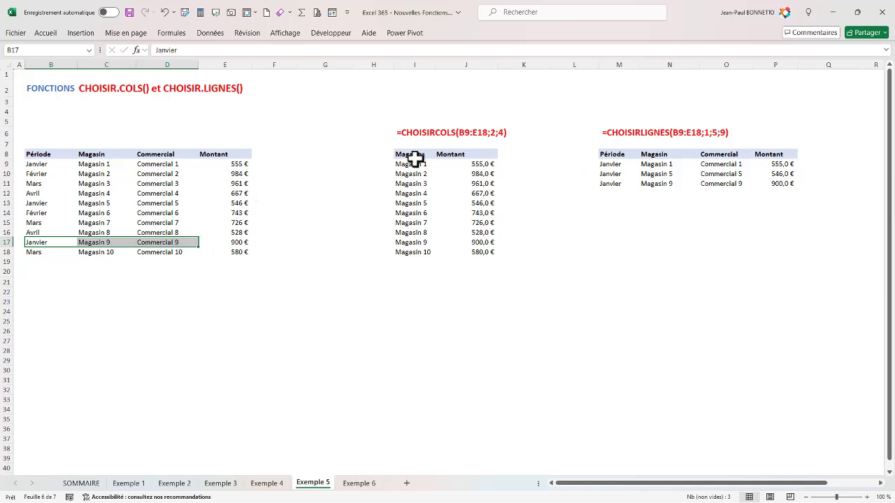
drag(612, 164, 777, 182)
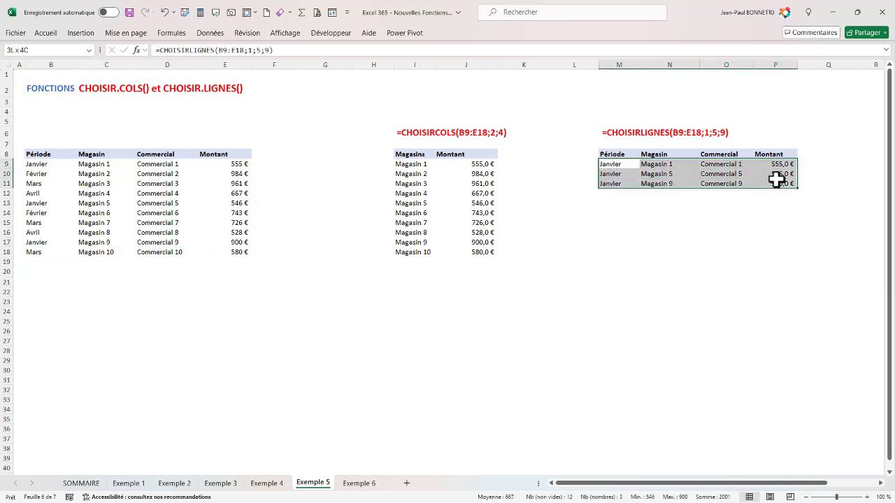
Inspect the CHOISIRCOLS formula in I9 and the formula labels above the two result tables
click(418, 163)
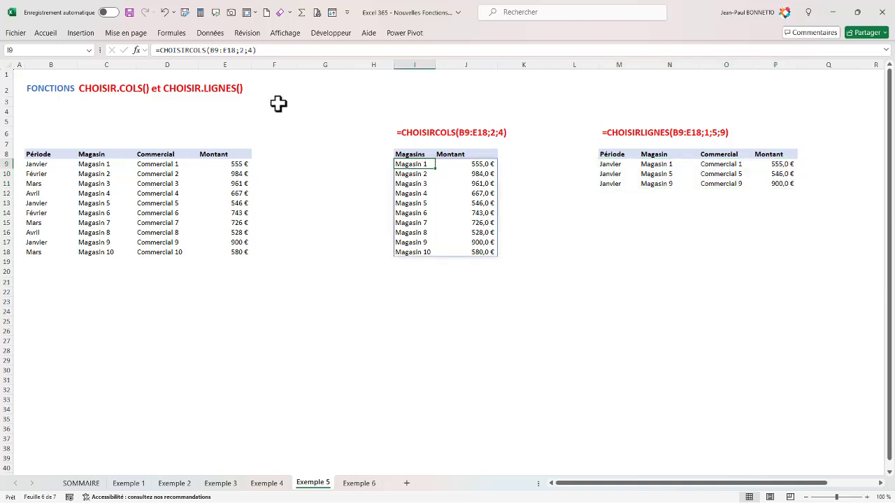
click(181, 121)
click(430, 134)
click(310, 131)
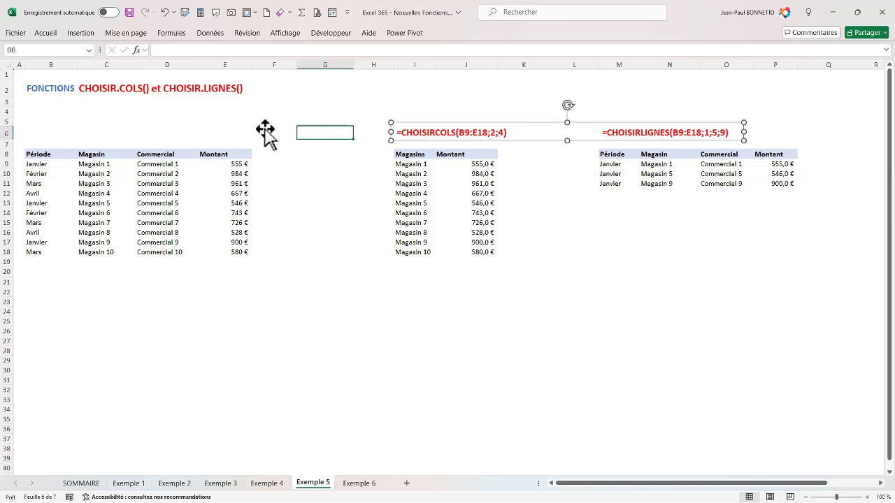
click(429, 157)
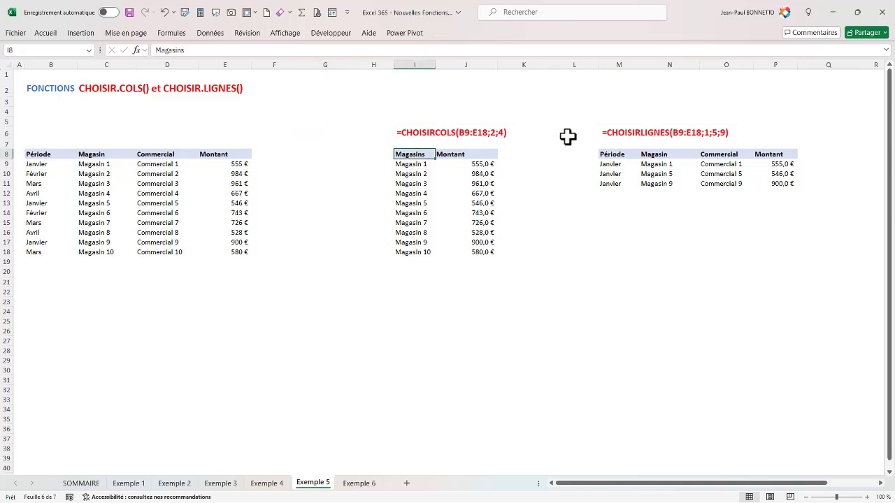
click(181, 126)
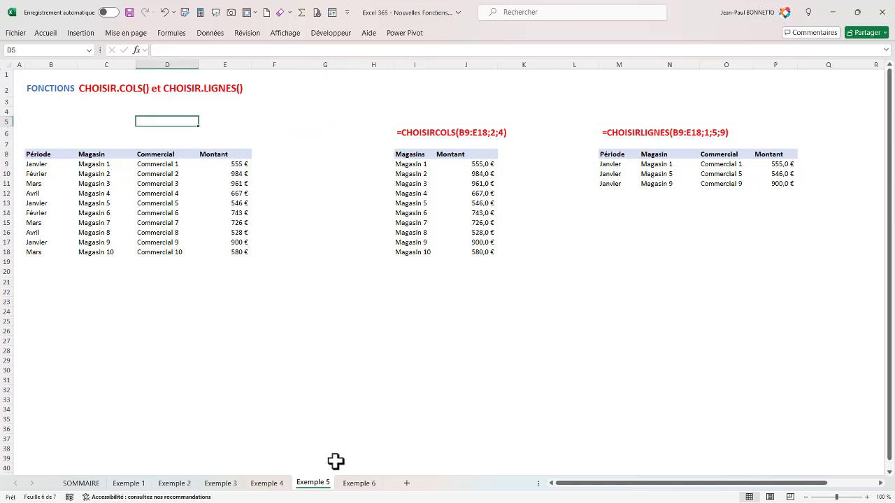
On the Exemple 6 sheet, enter =ETENDRE(B8:C17;;3;"") in H8 to expand the Magasin and Commercial table to three columns
click(360, 483)
click(238, 145)
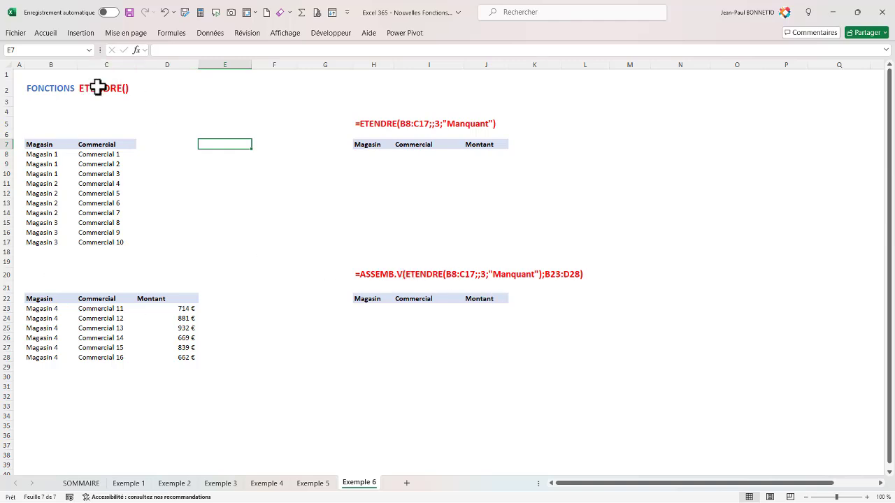
click(377, 154)
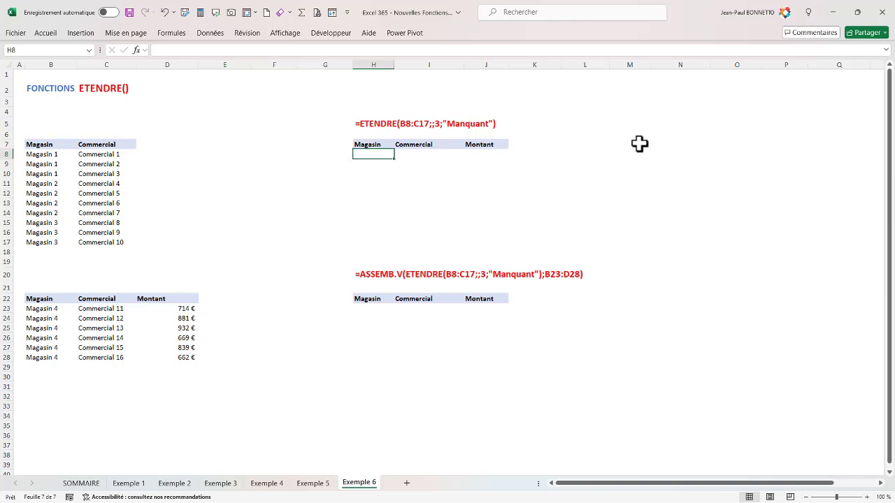
text(=et)
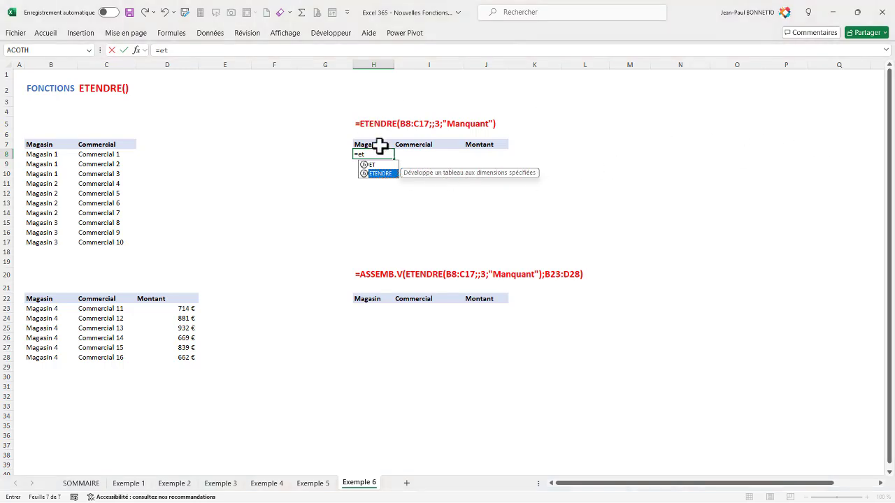
double_click(383, 173)
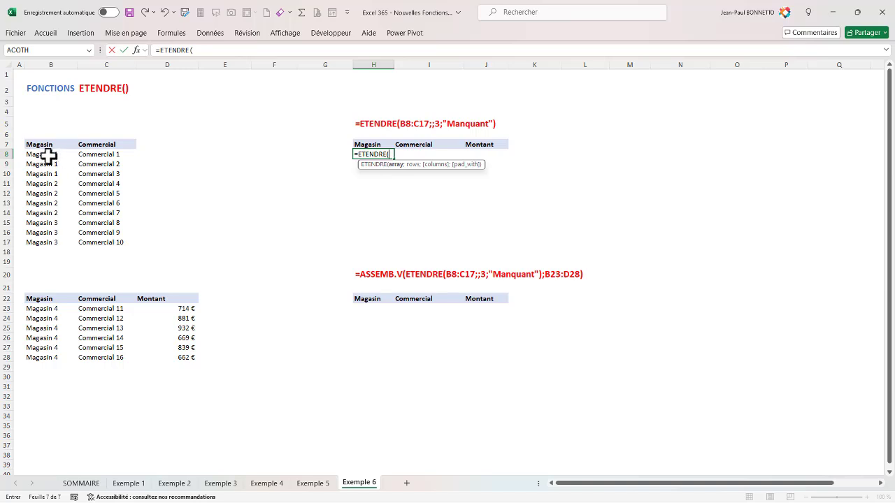
drag(44, 154, 108, 242)
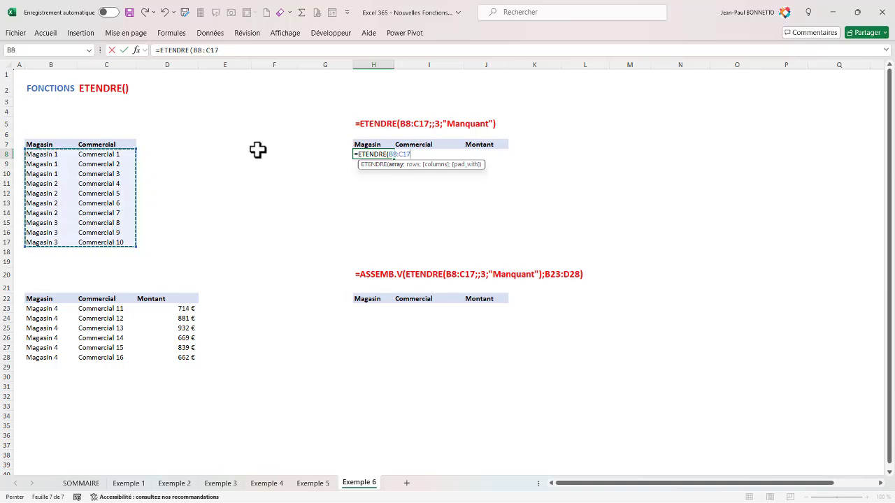
text(;)
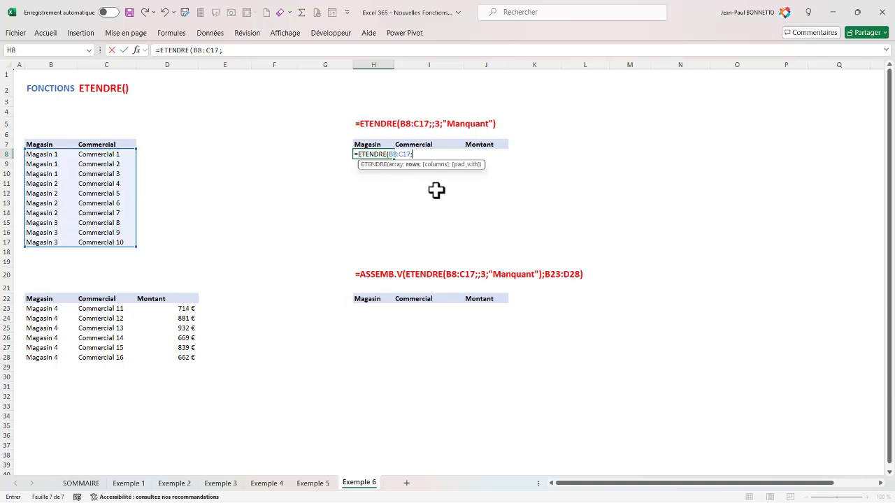
text(;3)
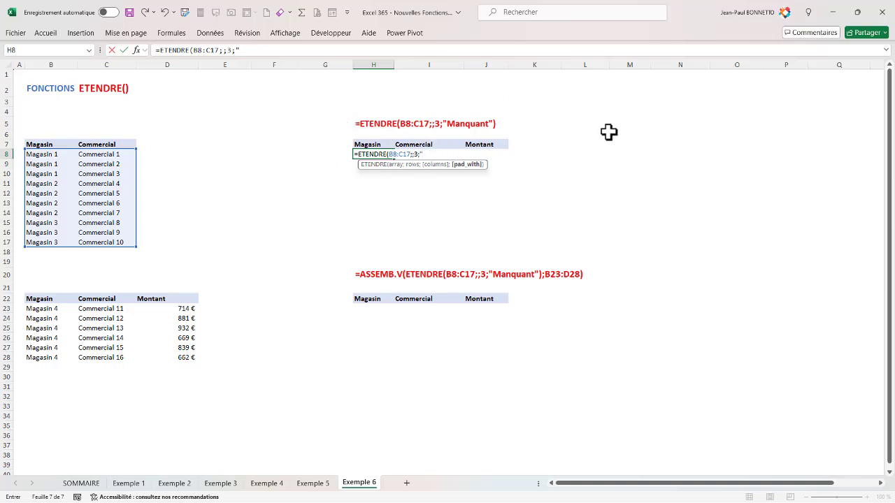
text())
key(Return)
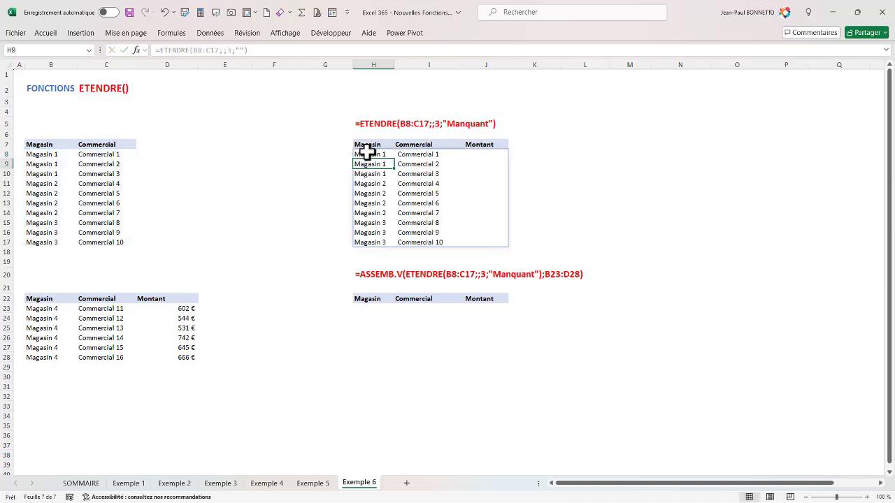
Set the padding argument of the ETENDRE formula in H8 to "Manquant"
click(367, 153)
double_click(367, 154)
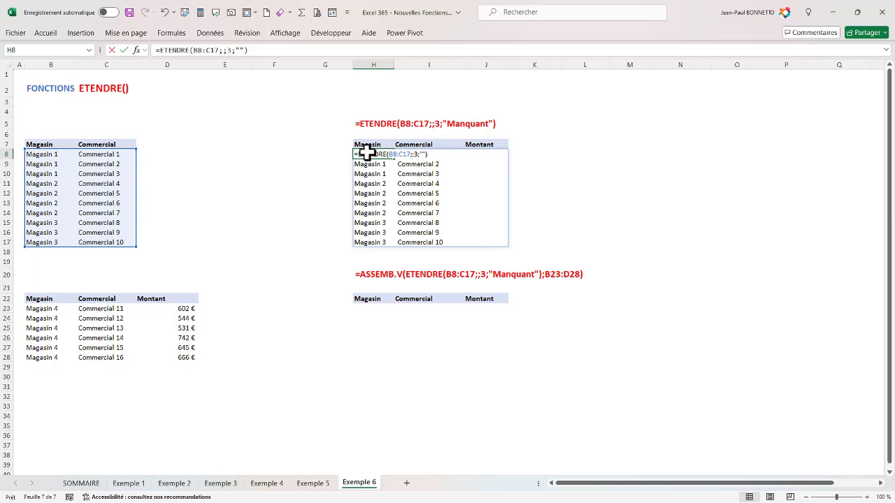
click(421, 155)
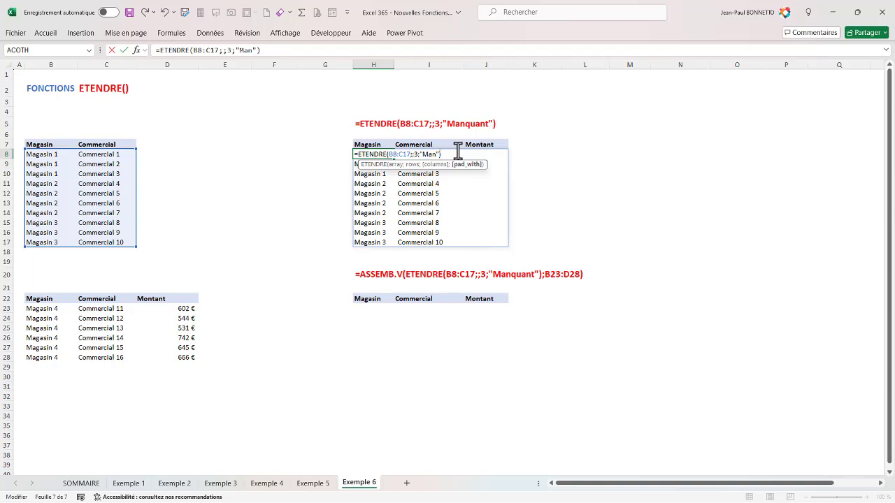
key(ctrl+Return)
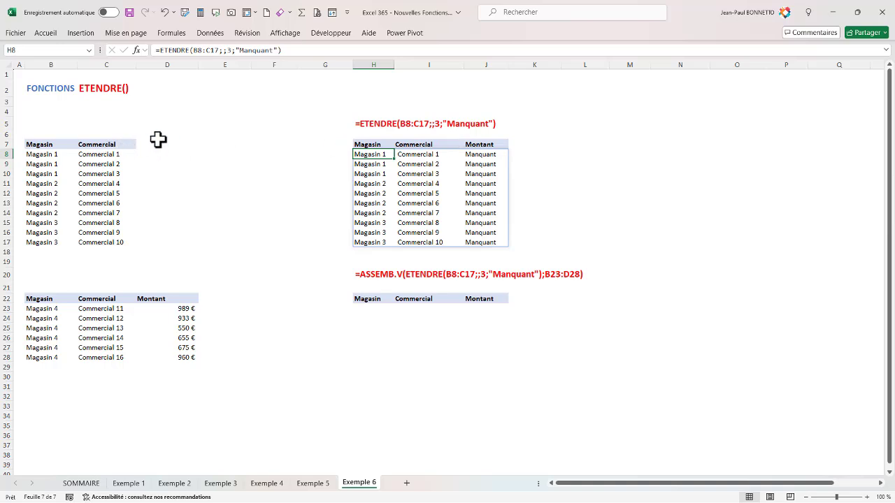
Enter =ETENDRE(B8:C17;;3;"Manquant") in H23, under the second result table's Magasin header
click(375, 309)
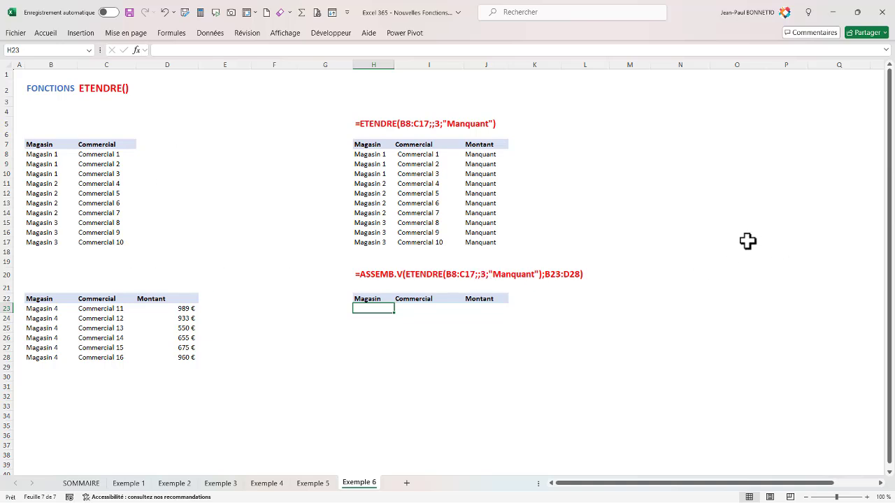
text(=En)
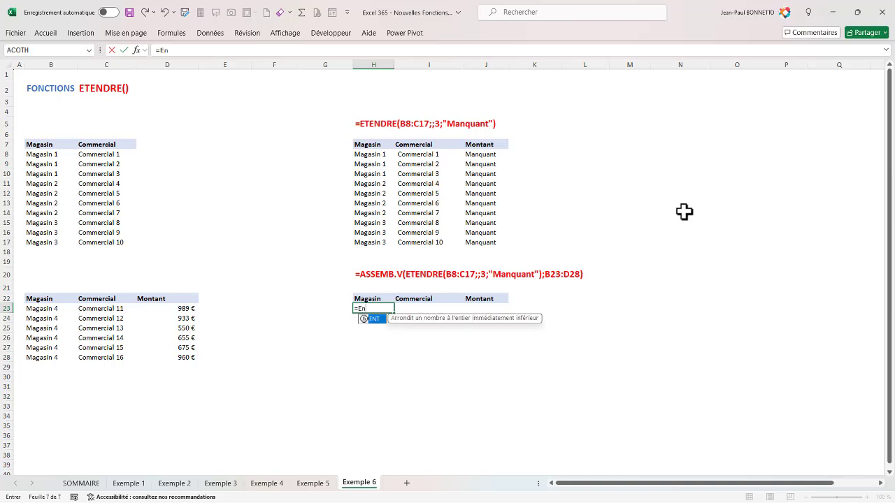
key(BackSpace)
text(t)
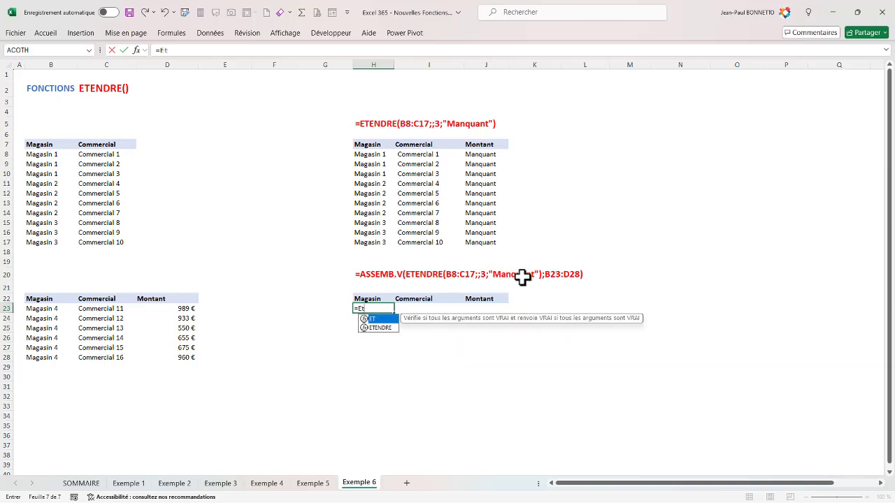
double_click(385, 328)
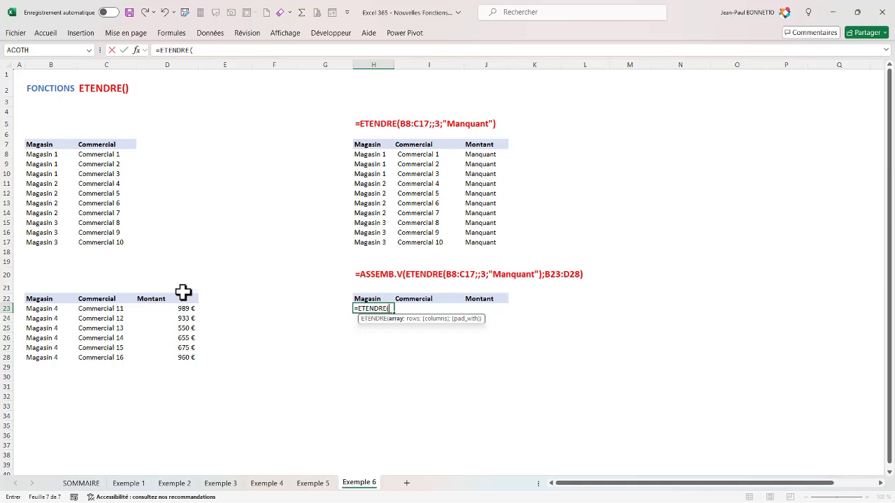
drag(42, 308, 183, 356)
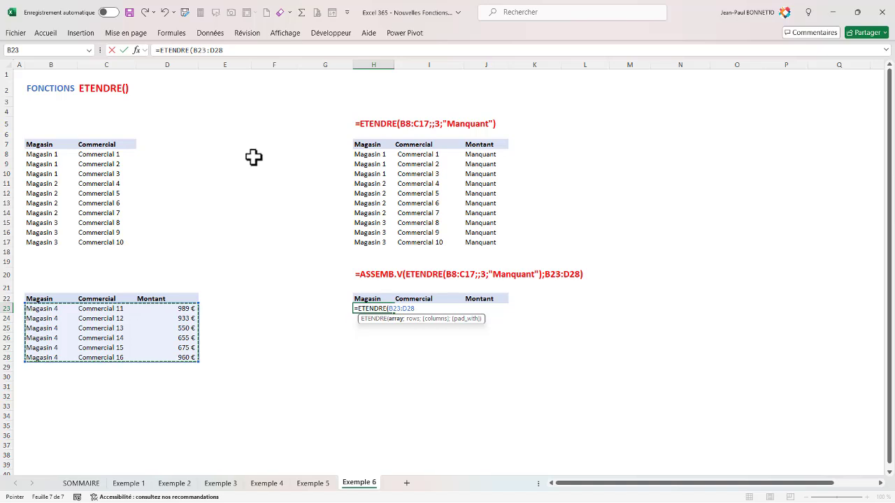
click(35, 155)
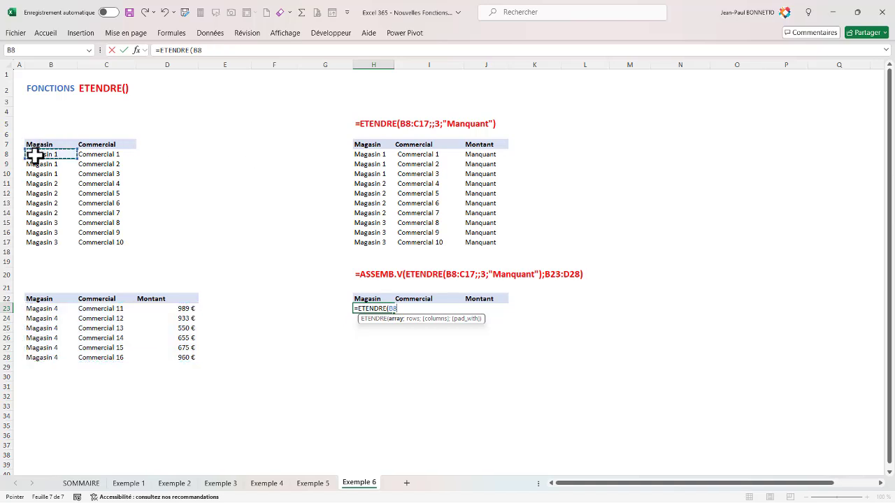
drag(35, 155, 109, 242)
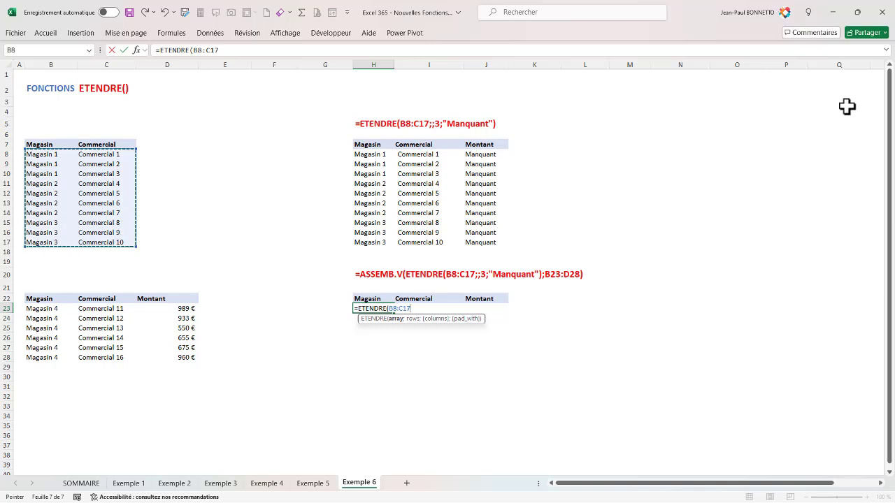
text(;;3;"Manquant)
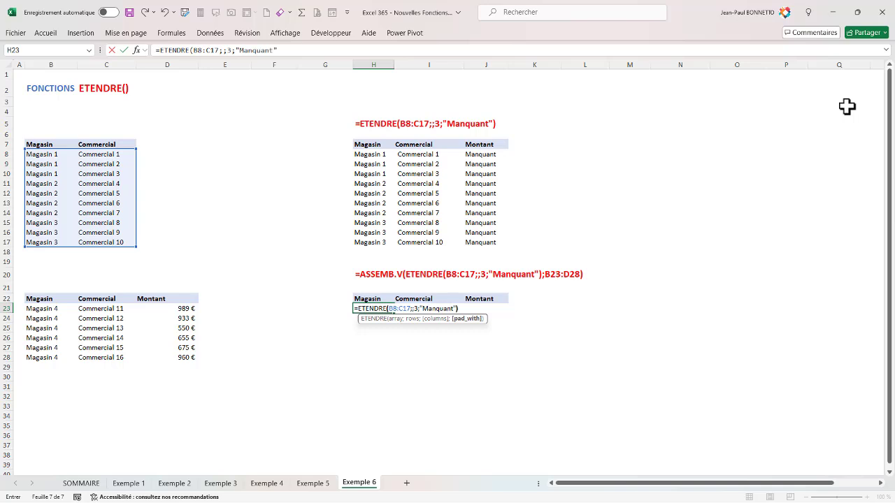
key(Return)
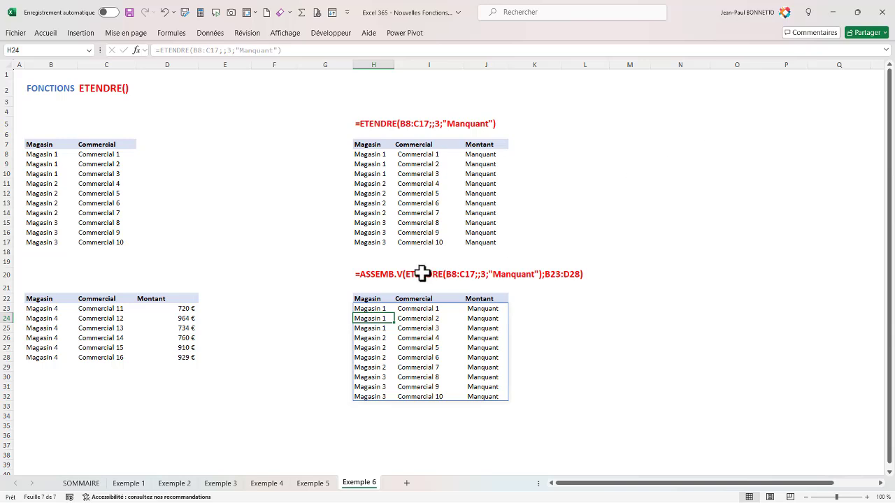
Wrap the ETENDRE formula in H23 in ASSEMB.V and add B23:D28 as the second array to stack both tables
click(380, 309)
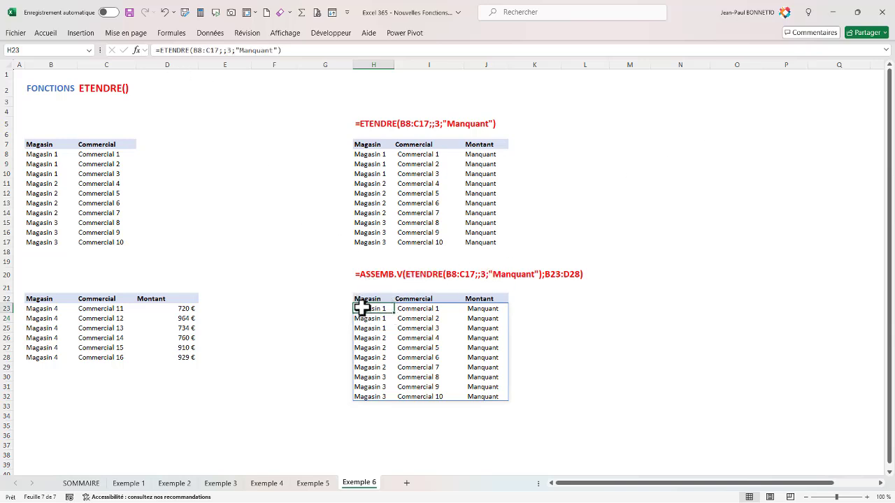
double_click(362, 308)
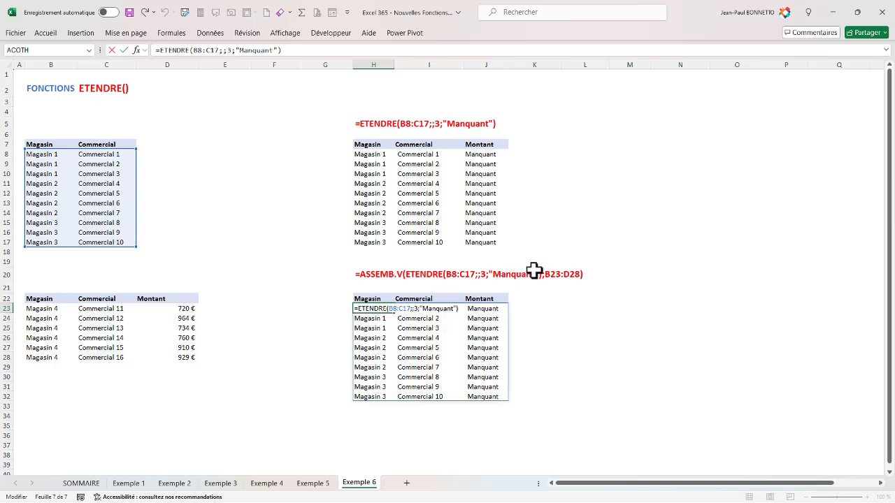
text(ASS)
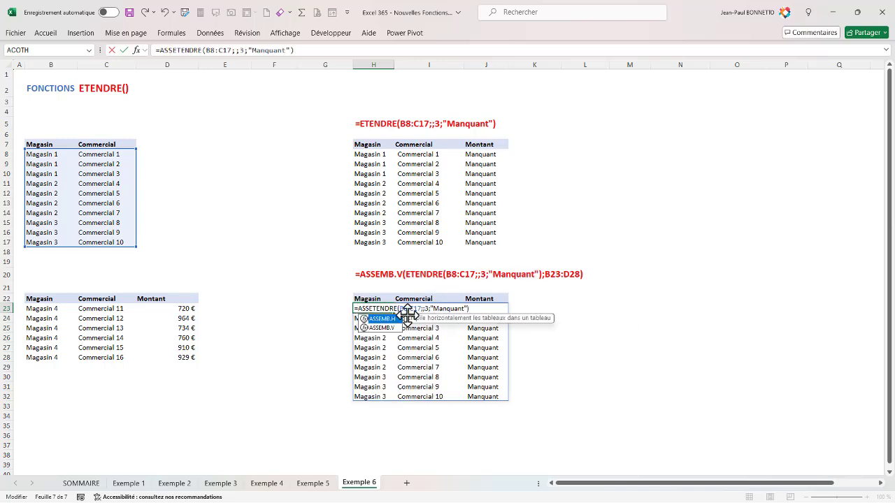
click(382, 328)
double_click(382, 327)
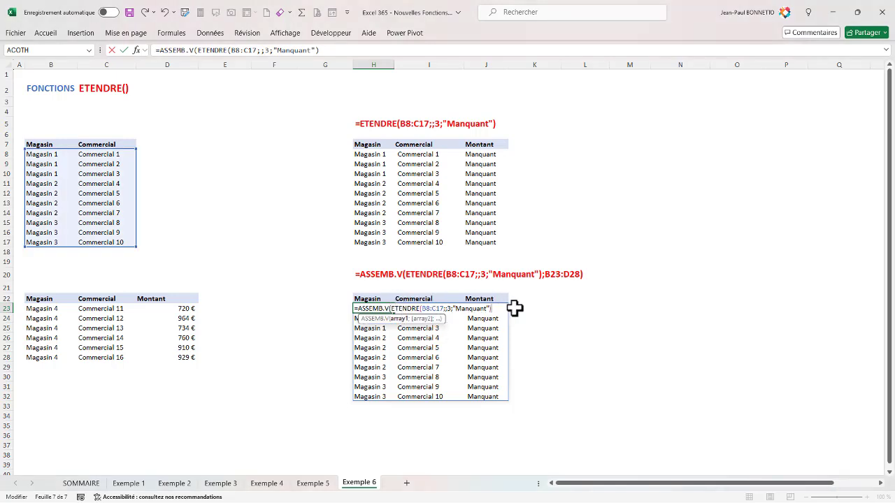
text(;)
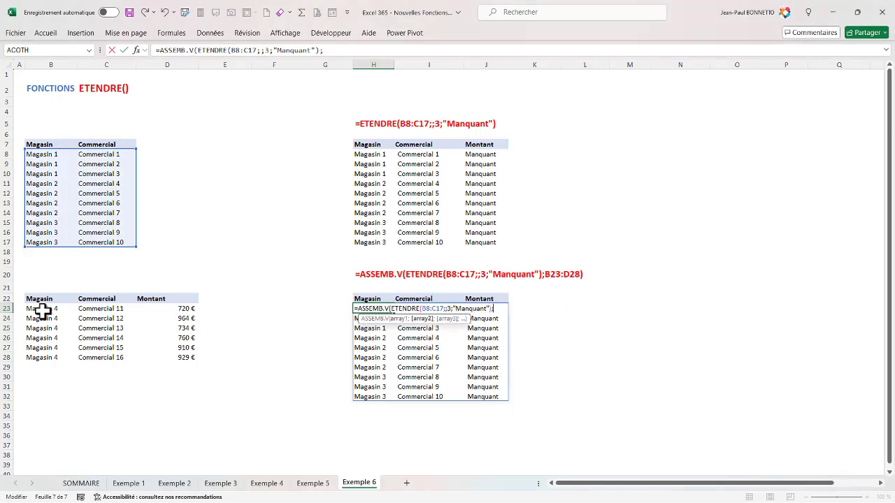
drag(39, 309, 186, 354)
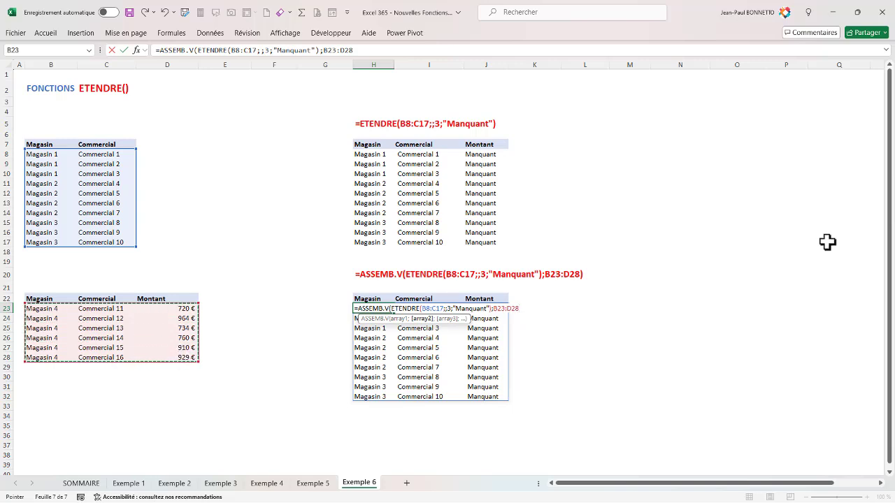
key(Return)
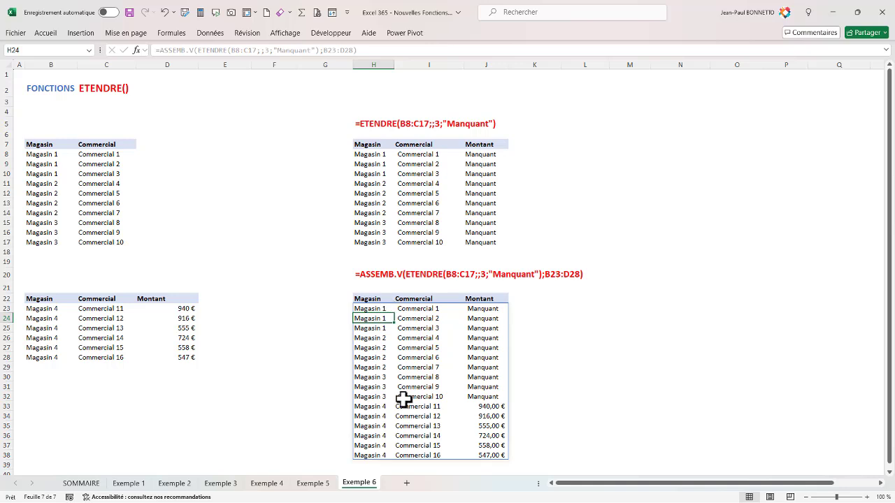
Compare the stacked table's Montant values in J23:J38 with the missing Montant column beside the first source table
drag(482, 307, 491, 397)
click(147, 154)
shift+click(168, 237)
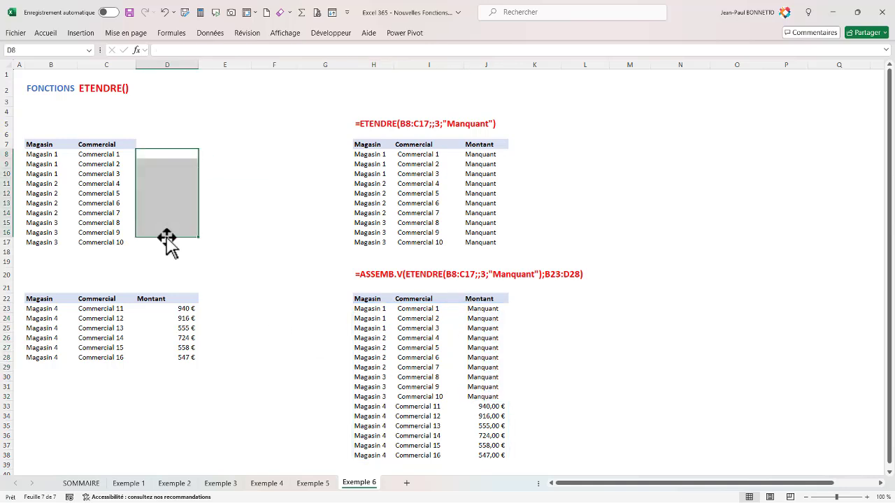
click(158, 144)
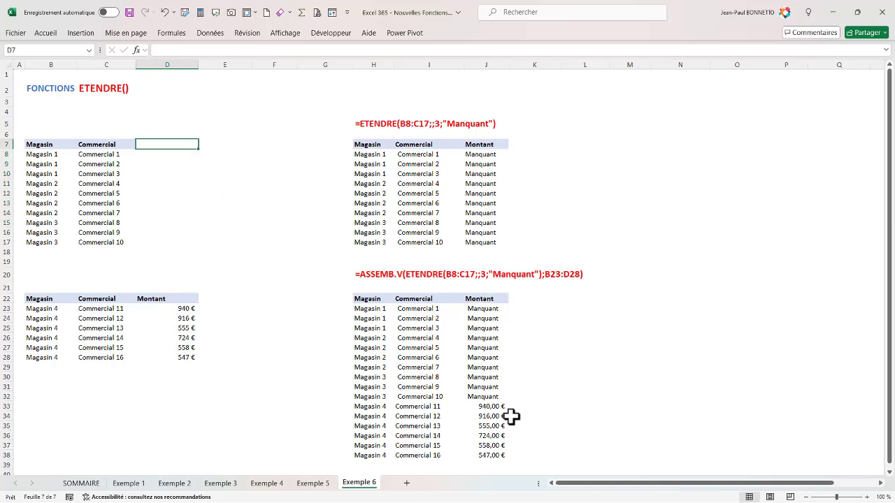
drag(490, 406, 493, 456)
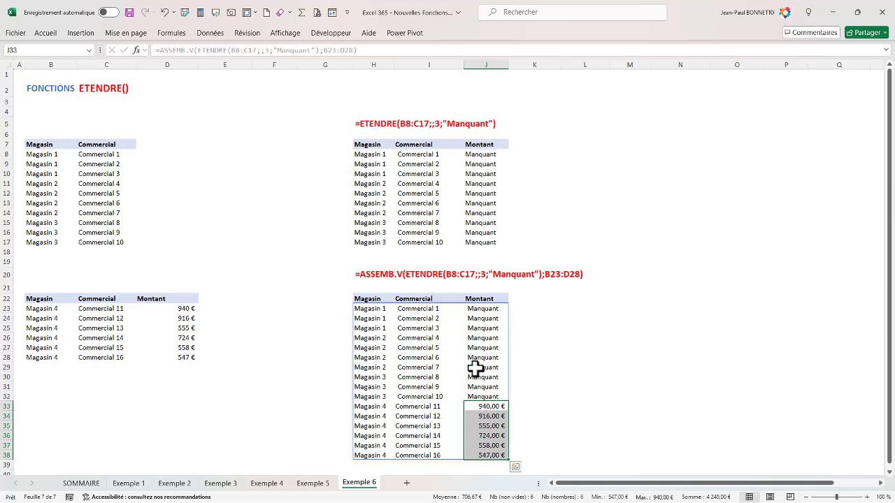
click(477, 328)
click(259, 232)
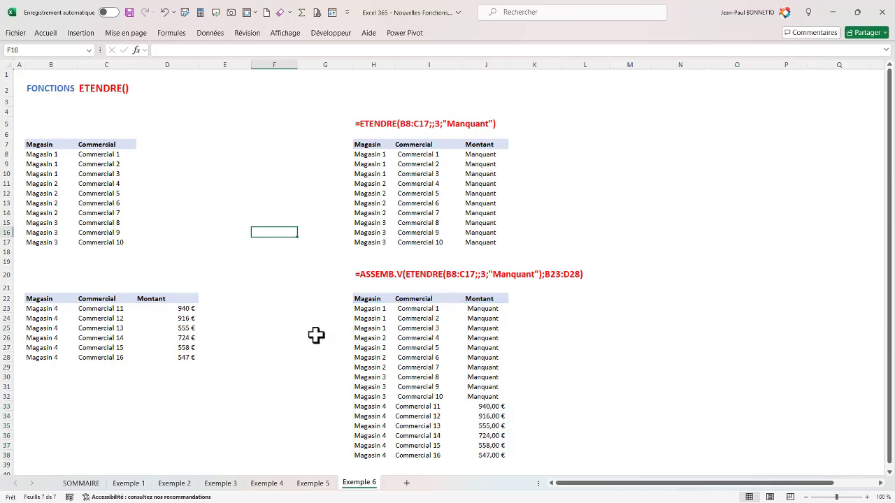
Look back through the example sheets, return to SOMMAIRE and review its list of functions from DANSCOL() to ETENDRE()
click(225, 483)
click(264, 483)
click(309, 484)
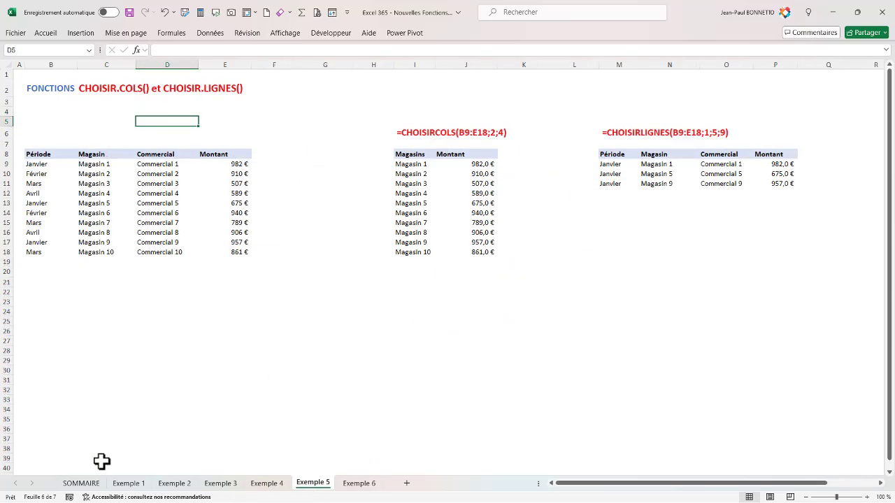
click(84, 483)
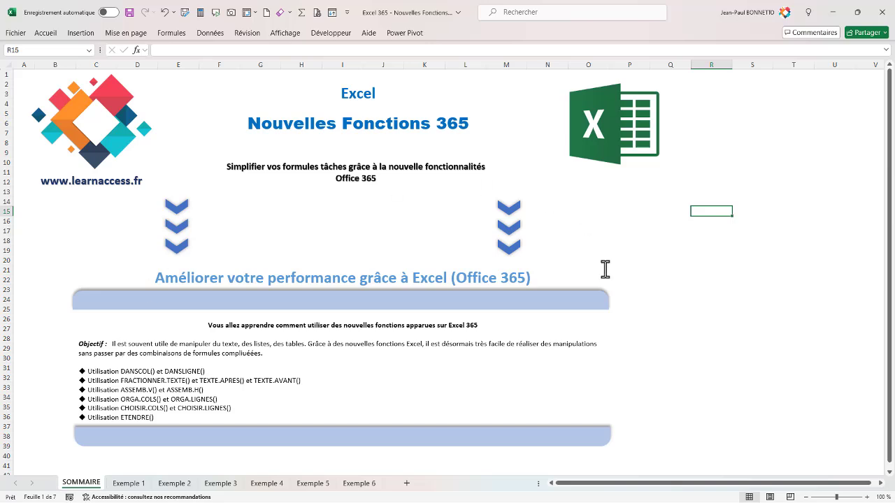
drag(158, 418, 88, 373)
click(692, 297)
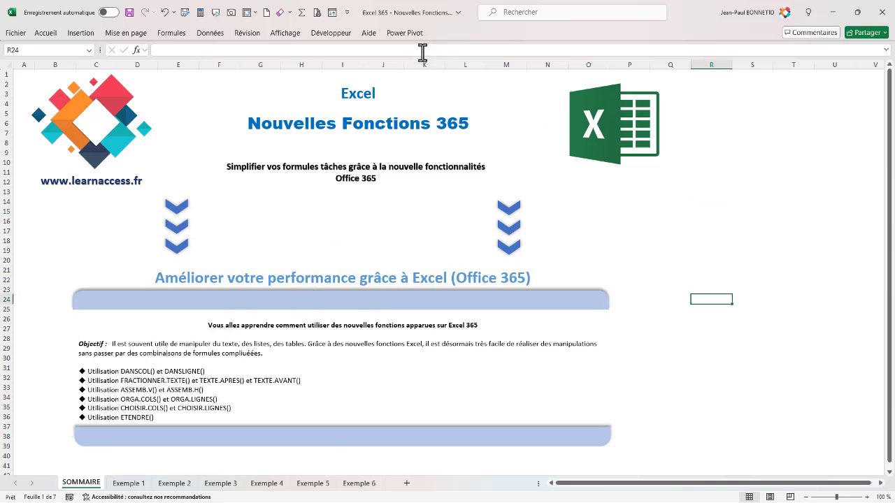
click(762, 161)
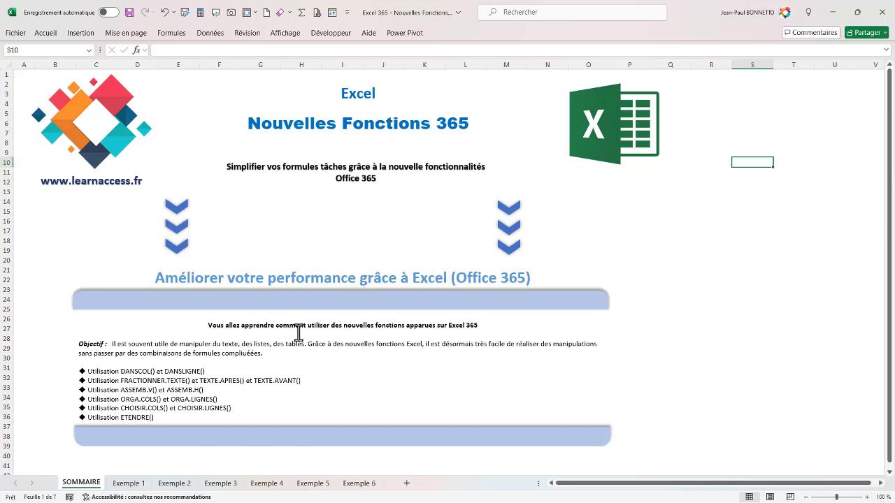
click(741, 227)
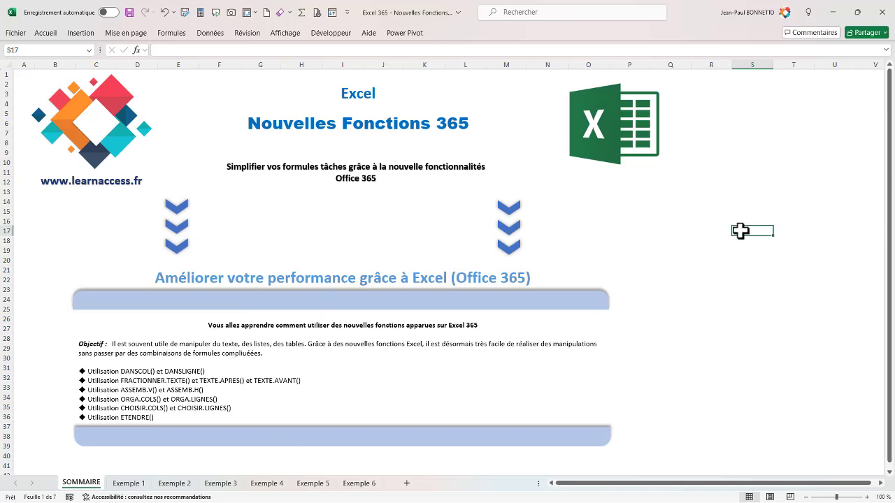